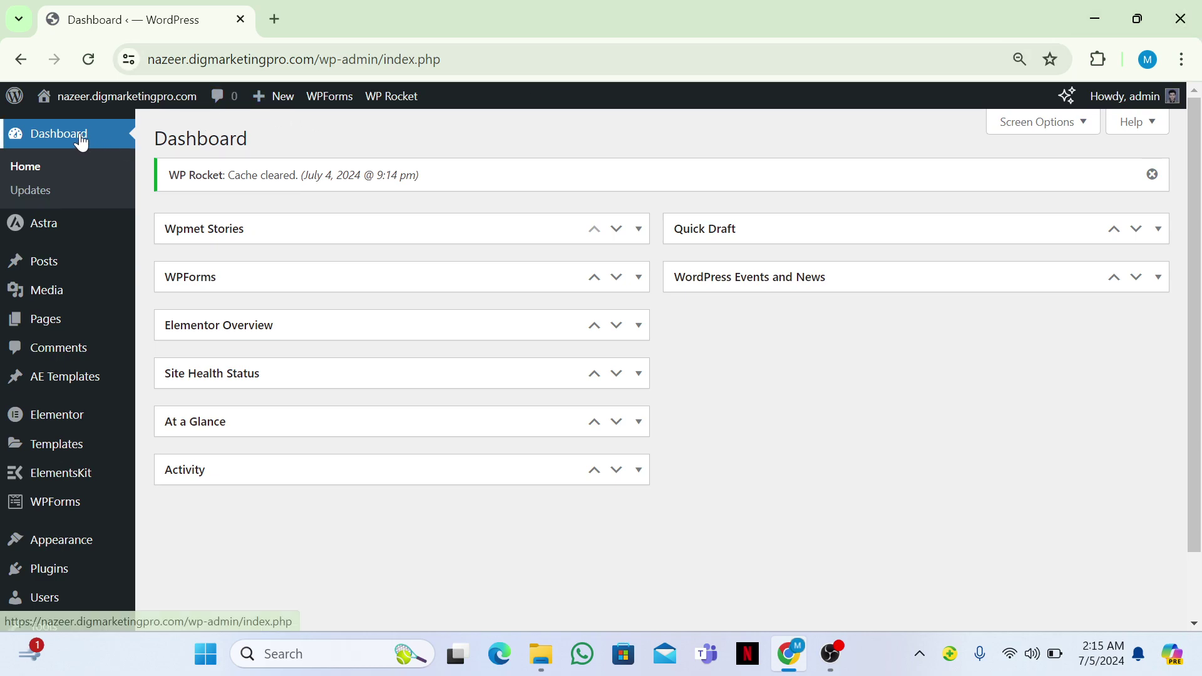
# Step: Open the page for adding a new Elementor template in a separate browser tab and switch to it
pyautogui.moveTo(69, 454)
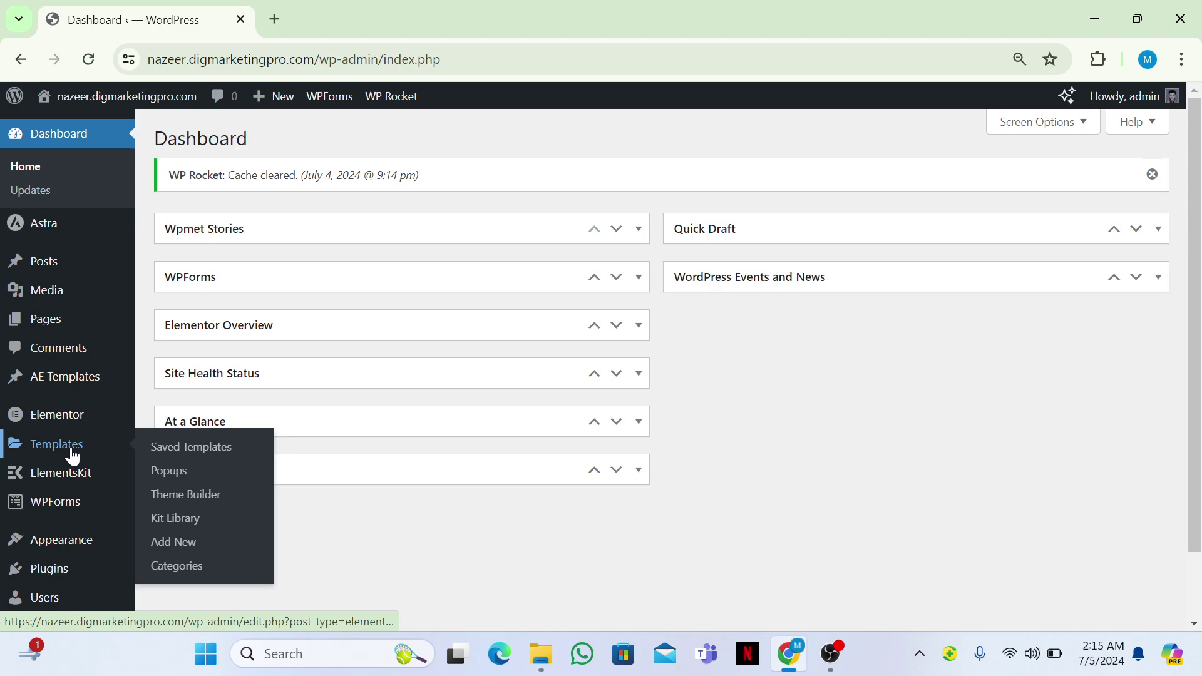
pyautogui.moveTo(48, 512)
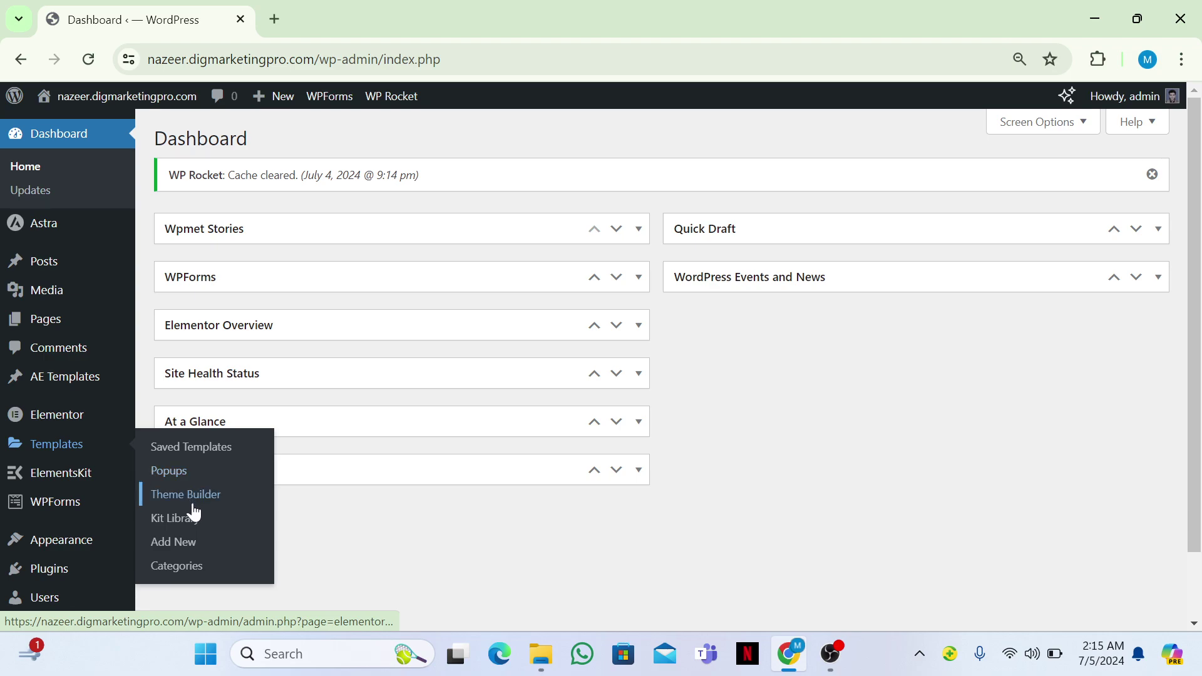
pyautogui.rightClick(178, 547)
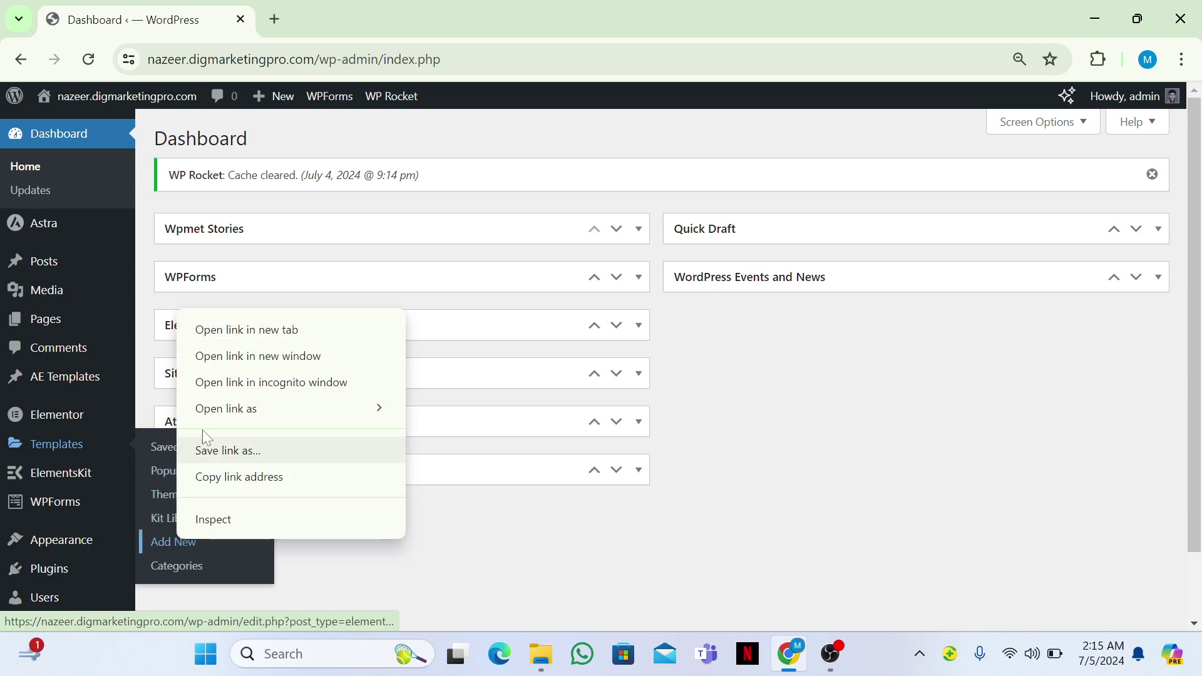
pyautogui.click(213, 334)
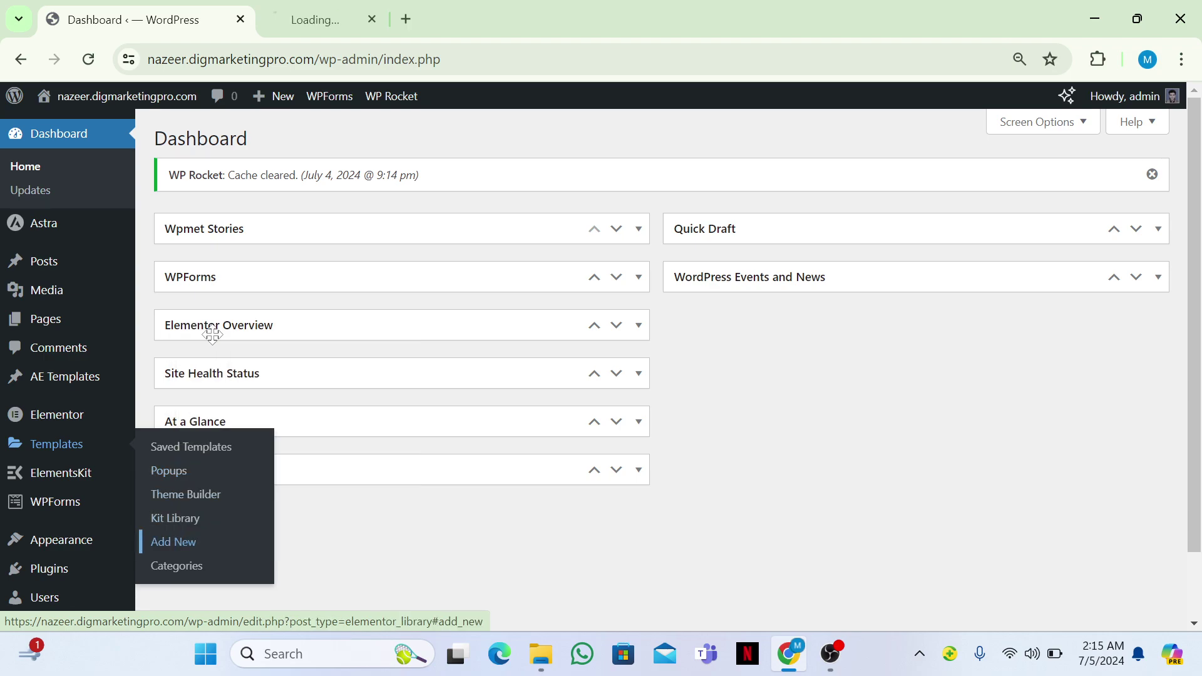
pyautogui.click(358, 8)
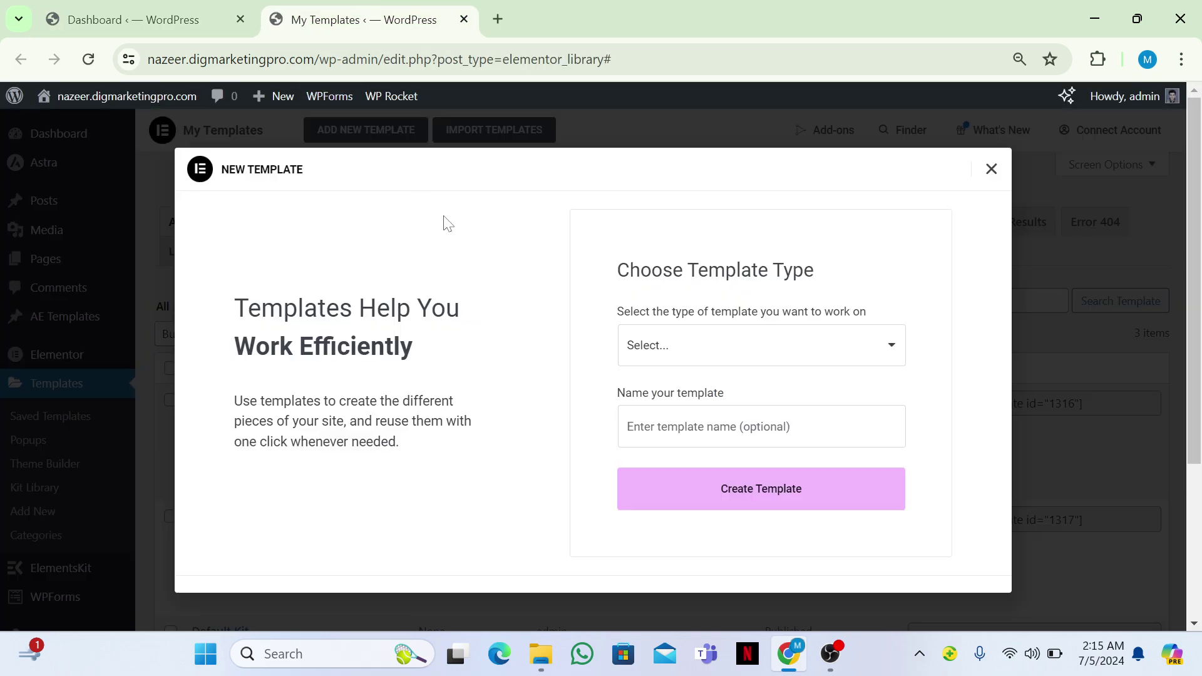
# Step: Create a new template of type Section named "First Slider"
pyautogui.click(679, 365)
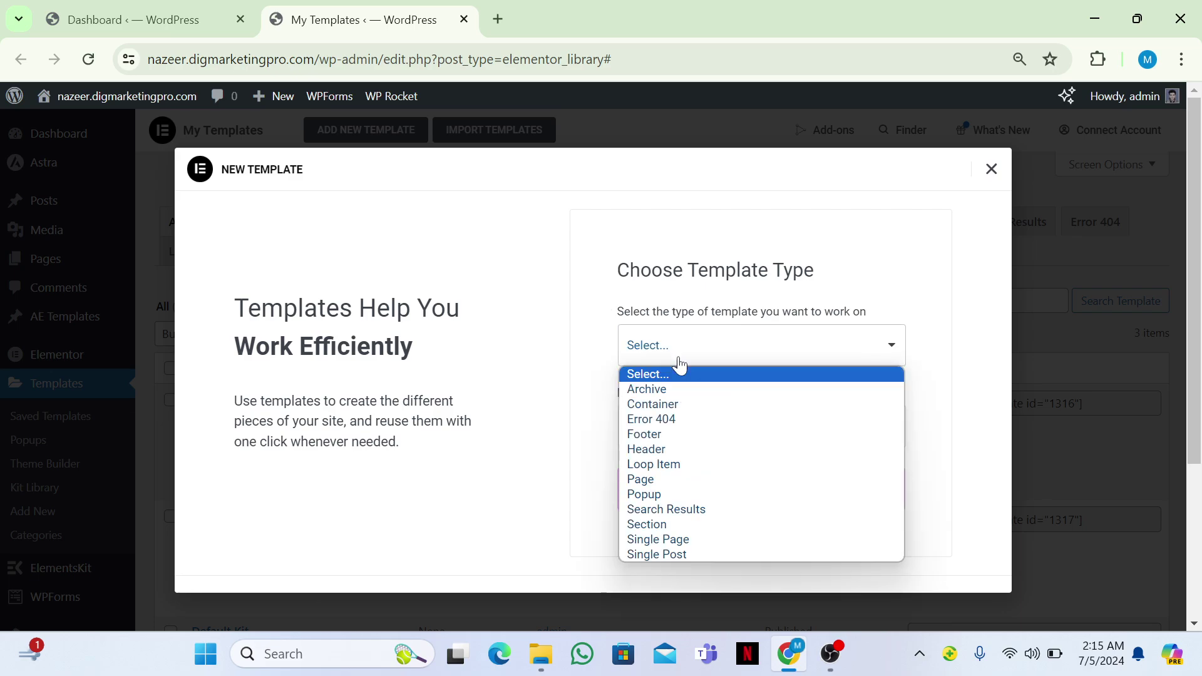
pyautogui.click(634, 528)
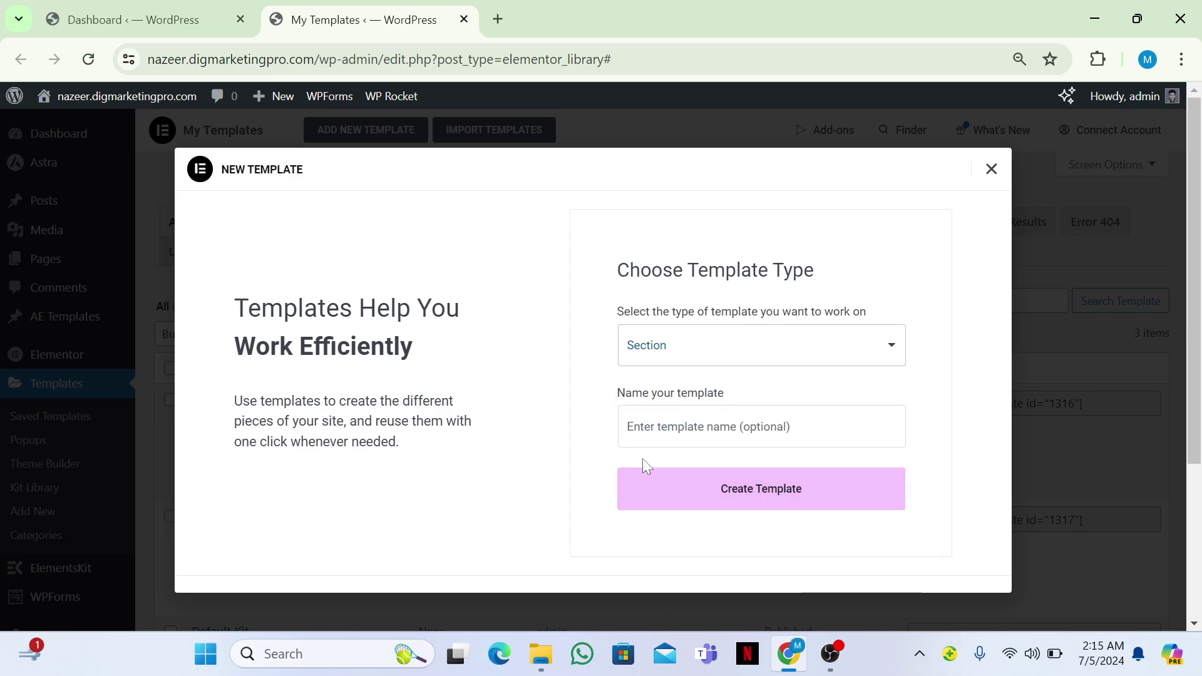
pyautogui.click(628, 427)
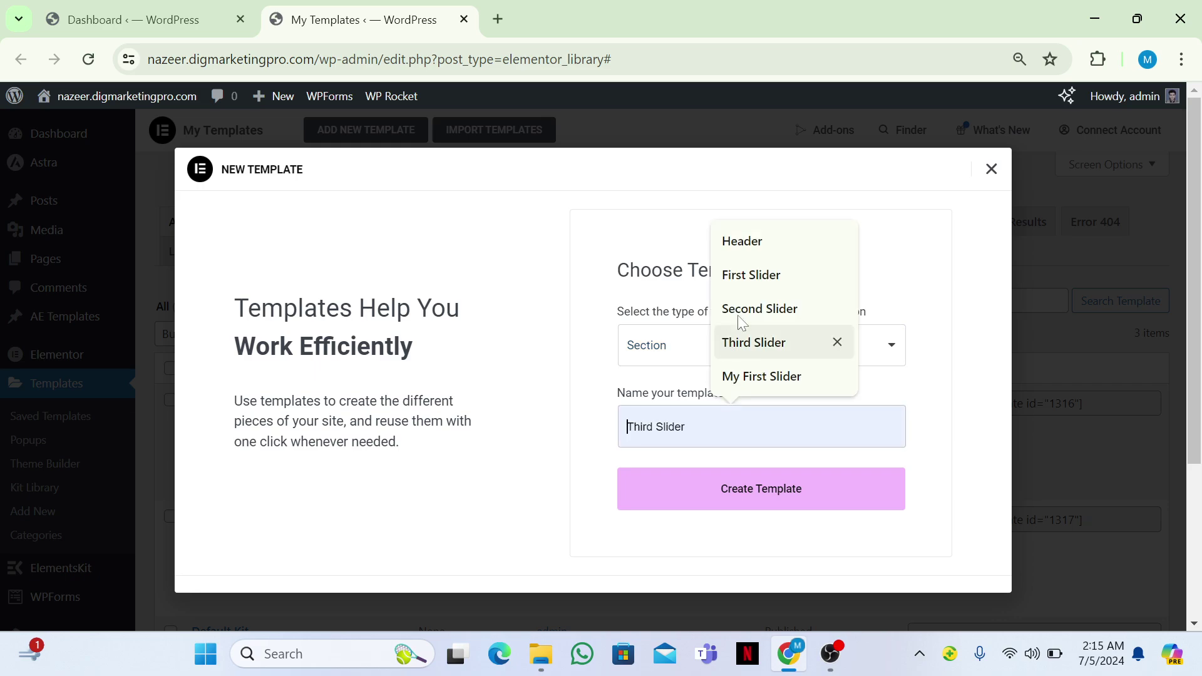
pyautogui.click(752, 275)
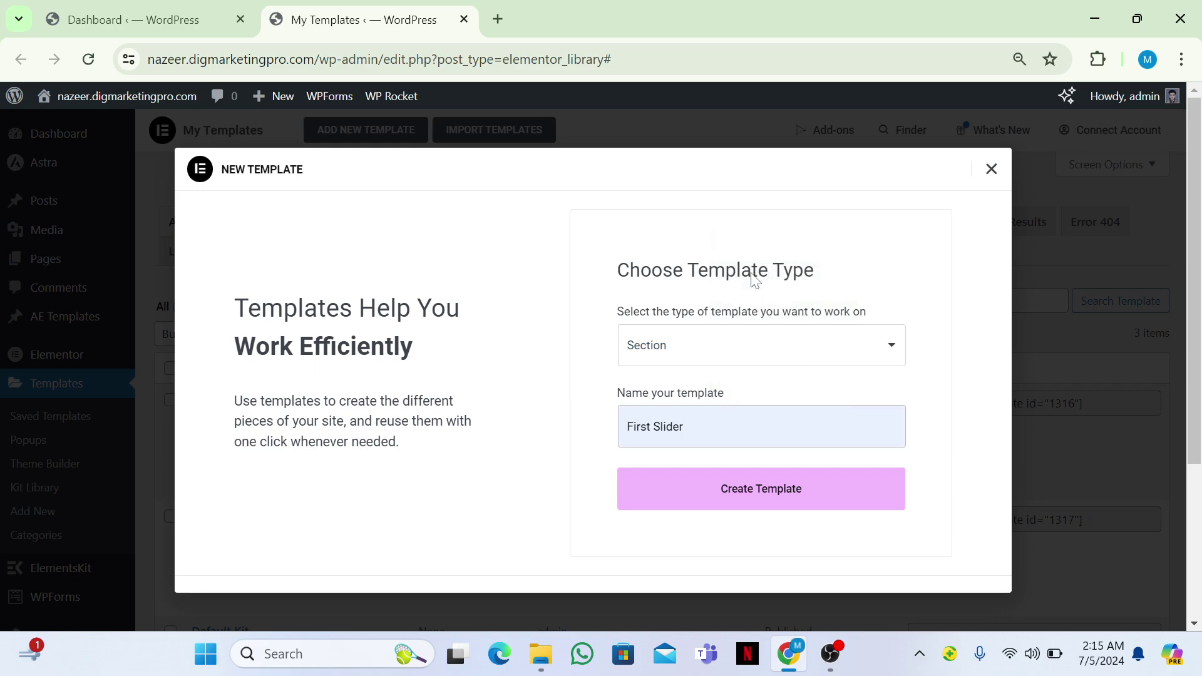
pyautogui.click(732, 499)
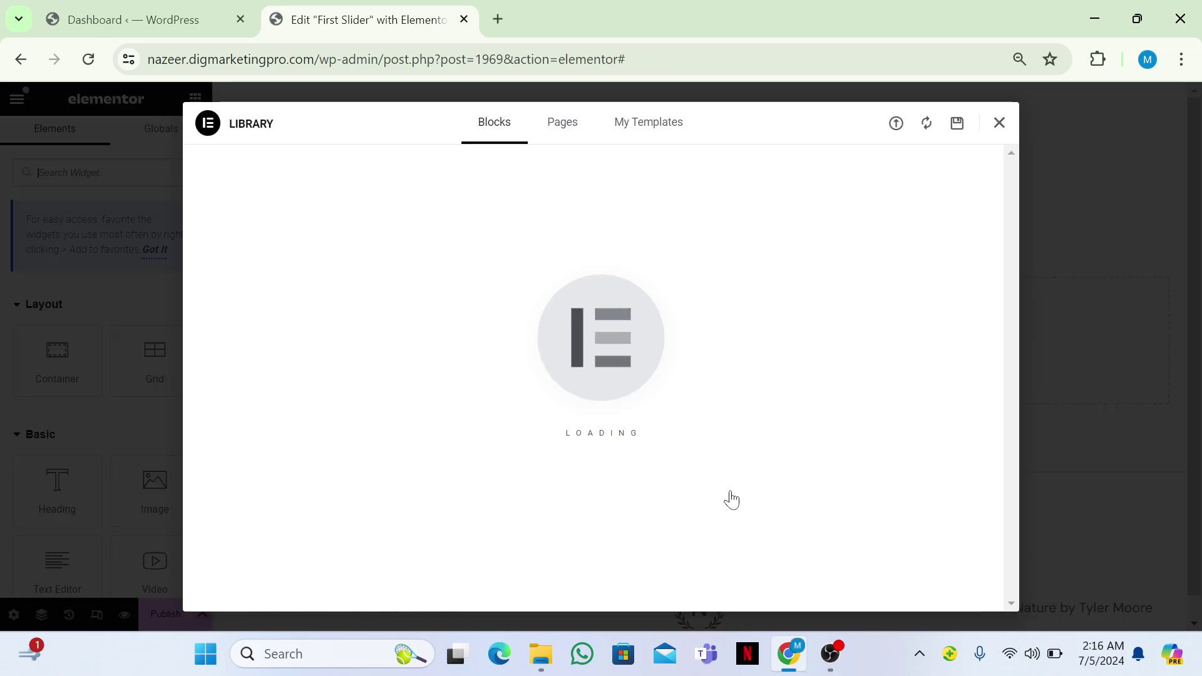
# Step: Dismiss the template library and add a Flexbox container with two equal columns to the empty canvas
pyautogui.moveTo(542, 314)
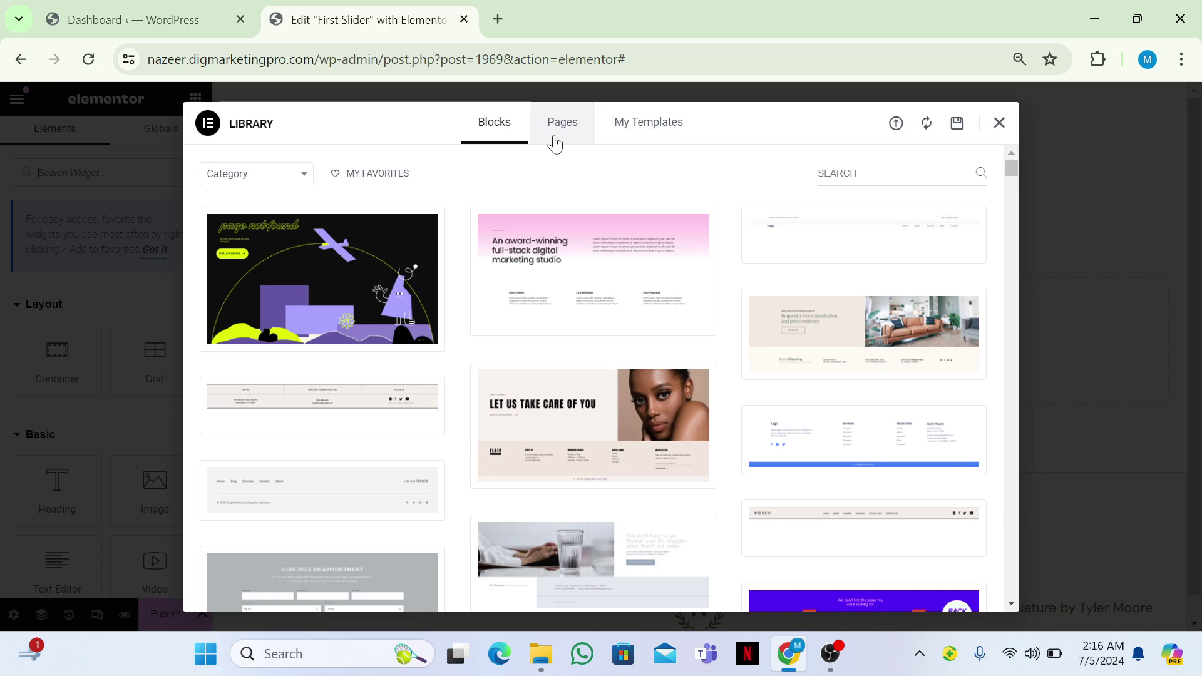
pyautogui.click(998, 124)
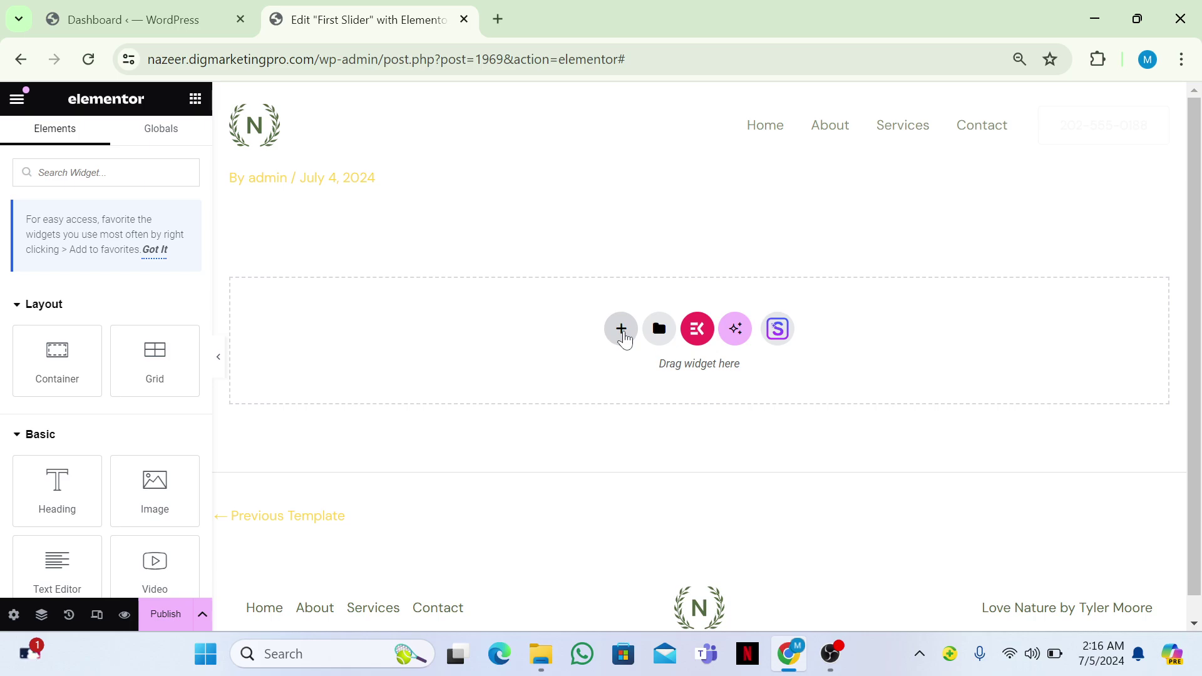
pyautogui.click(621, 328)
pyautogui.click(625, 385)
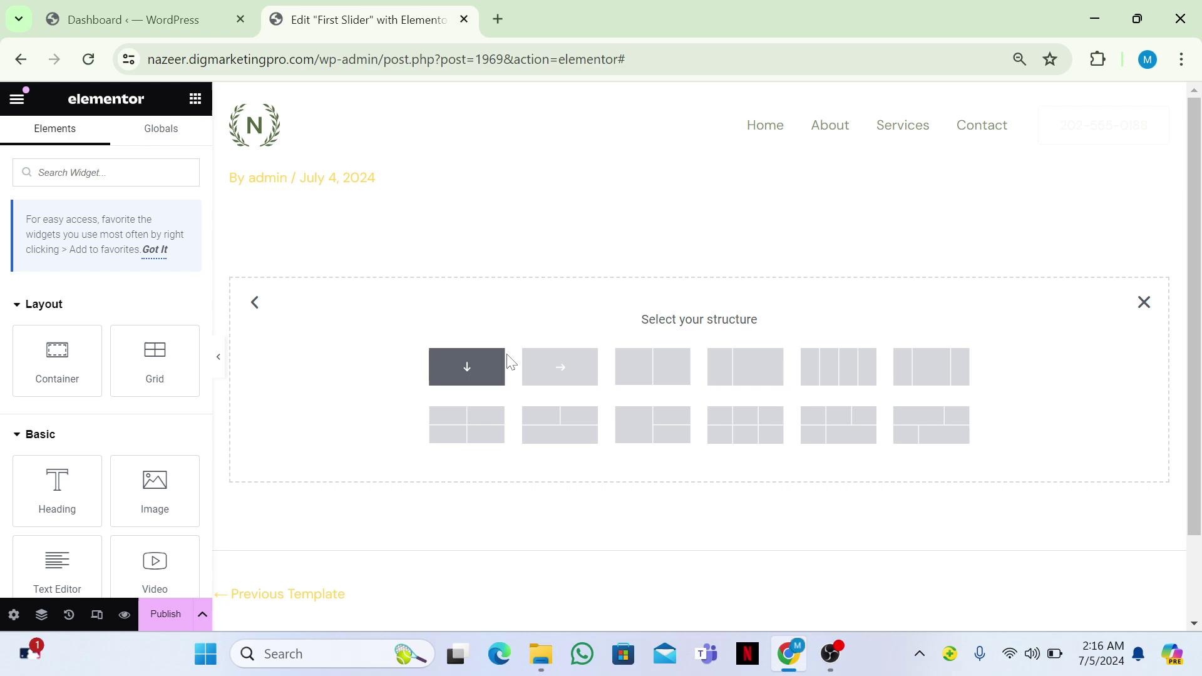
pyautogui.click(652, 374)
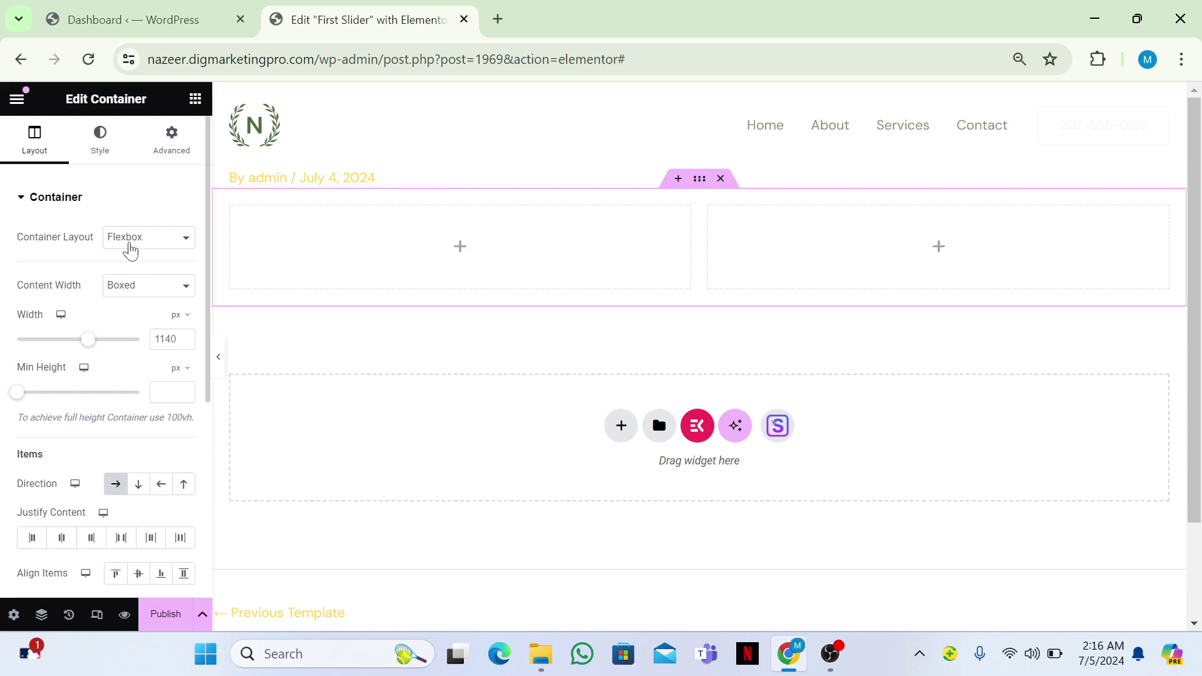
# Step: Set the outer container's content width to Full Width
pyautogui.click(130, 246)
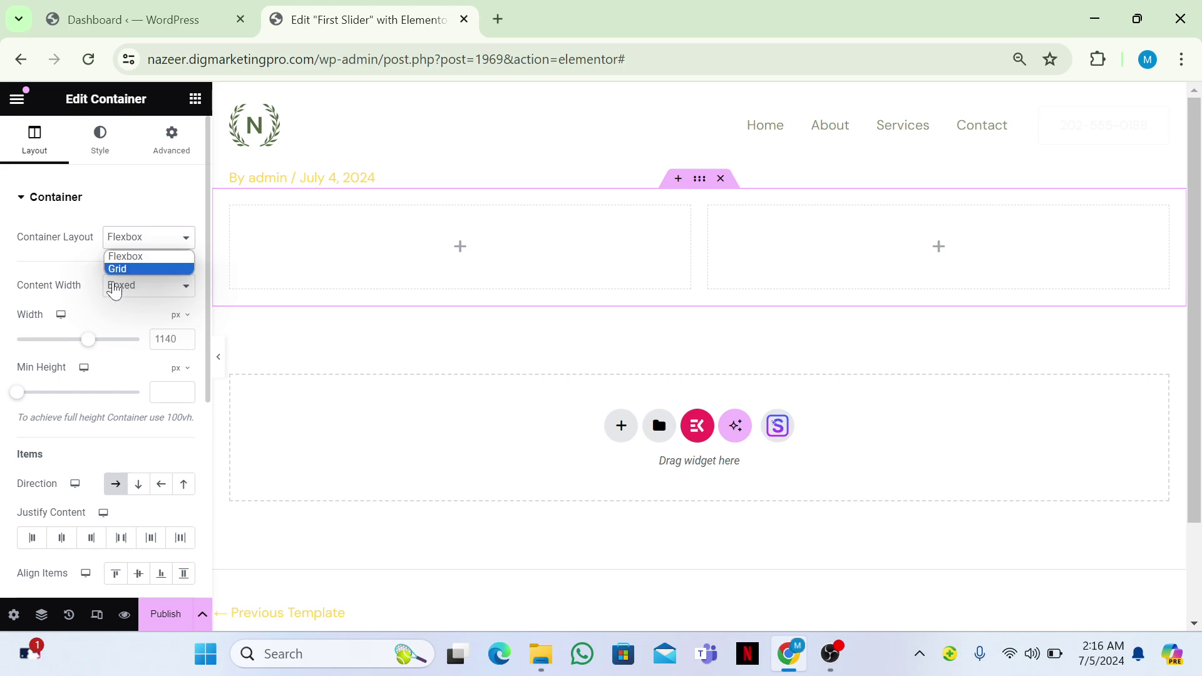
pyautogui.click(114, 289)
pyautogui.click(123, 316)
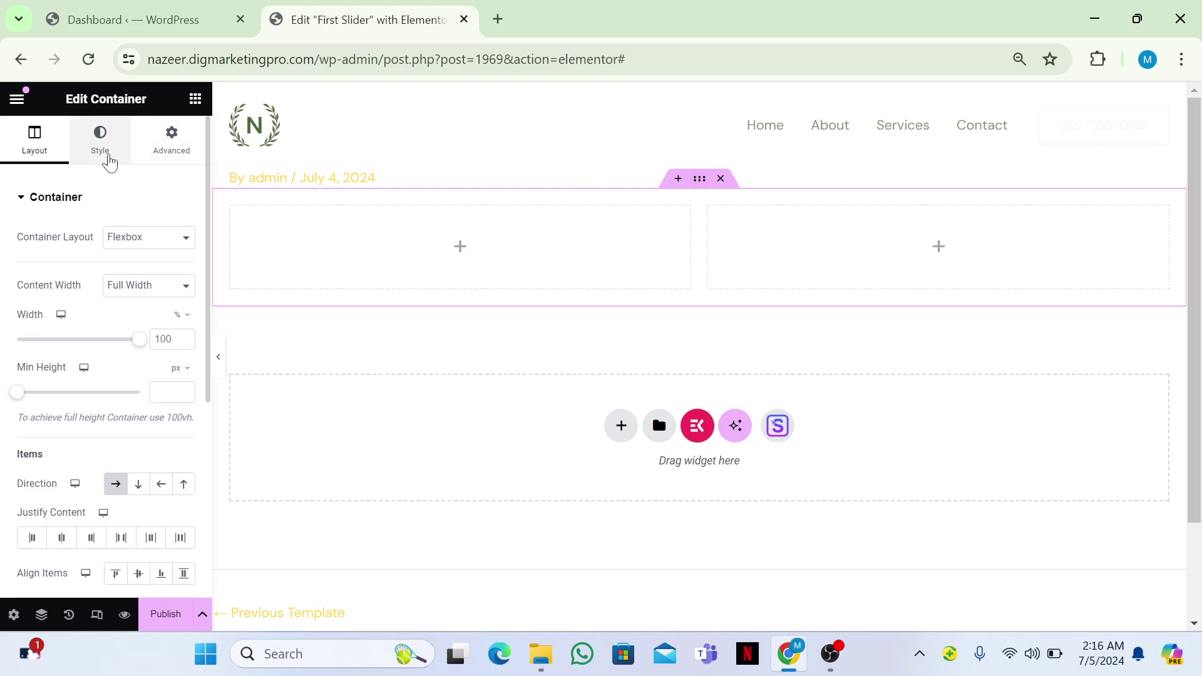
# Step: Give the outer container a classic background in dark navy, #0C0B30
pyautogui.click(109, 158)
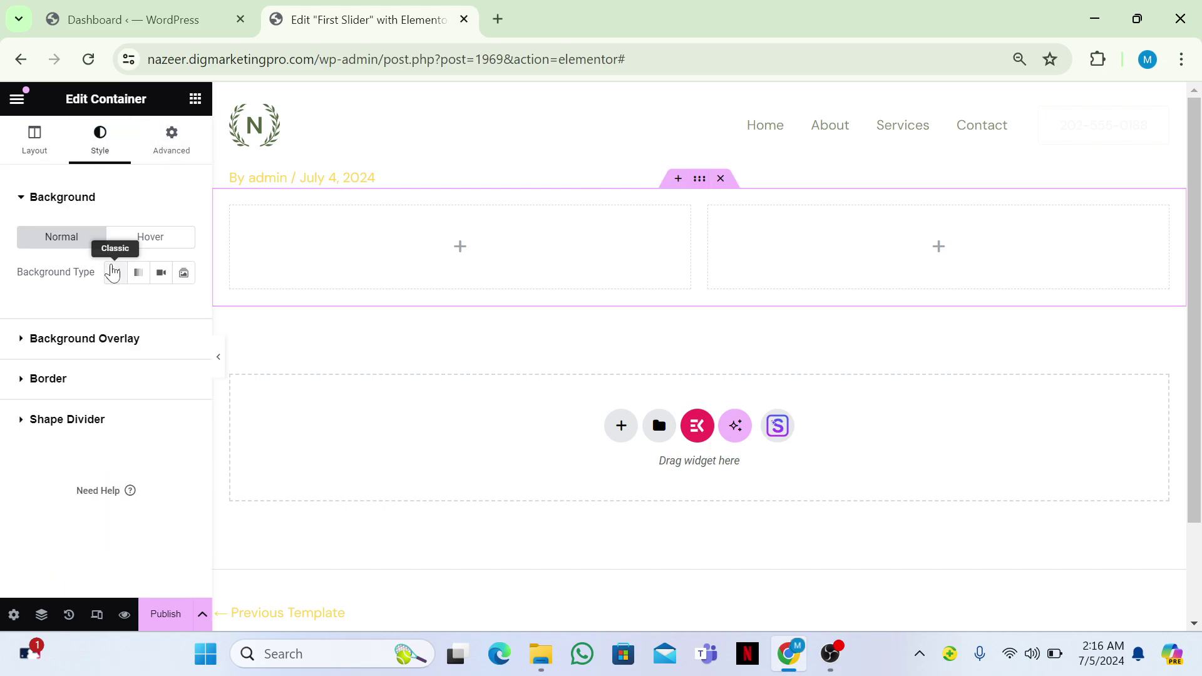
pyautogui.click(113, 273)
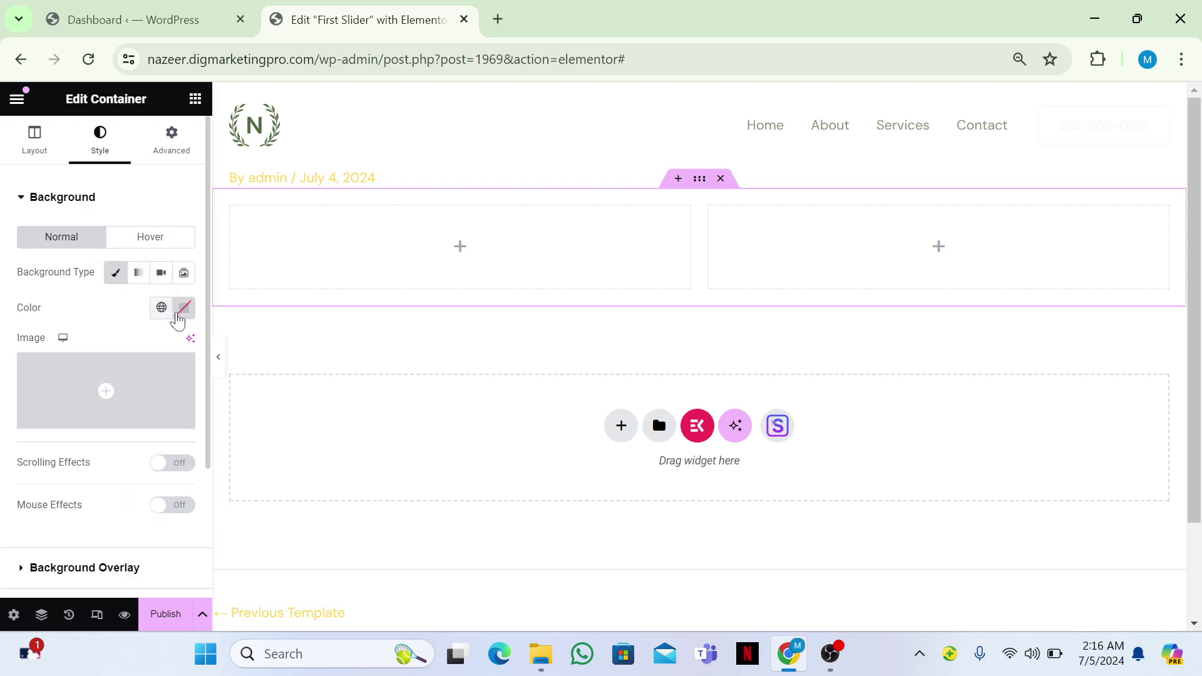
pyautogui.click(182, 320)
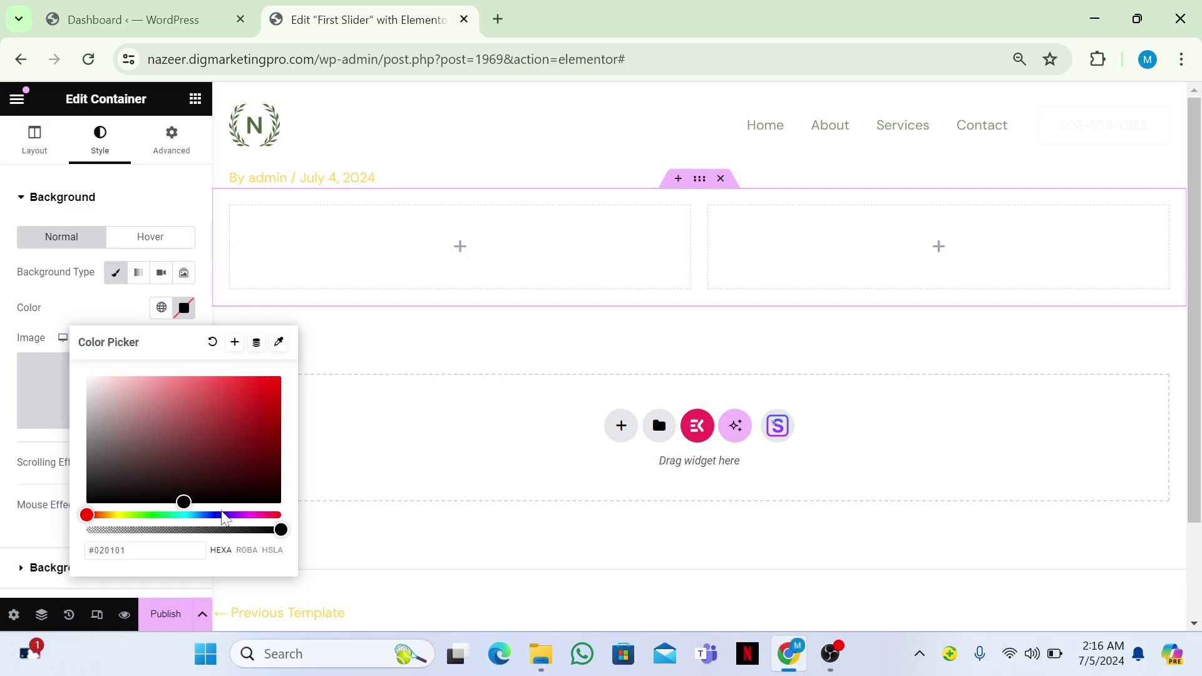
pyautogui.click(214, 514)
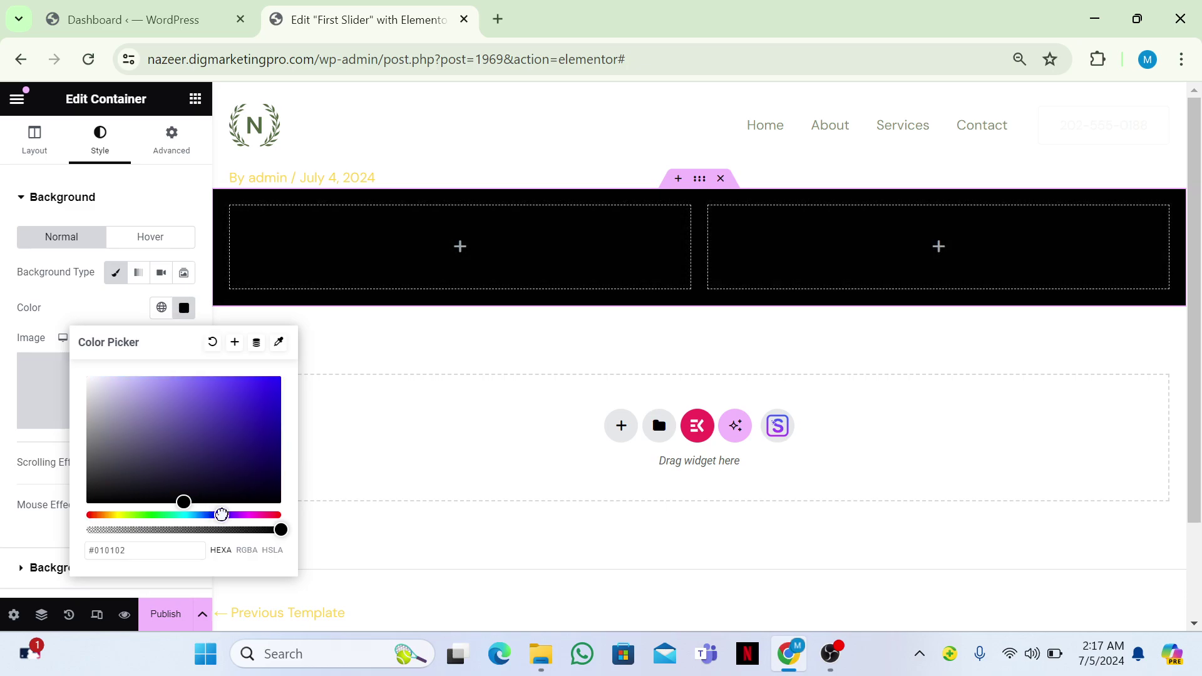
pyautogui.moveTo(221, 514); pyautogui.dragTo(235, 479)
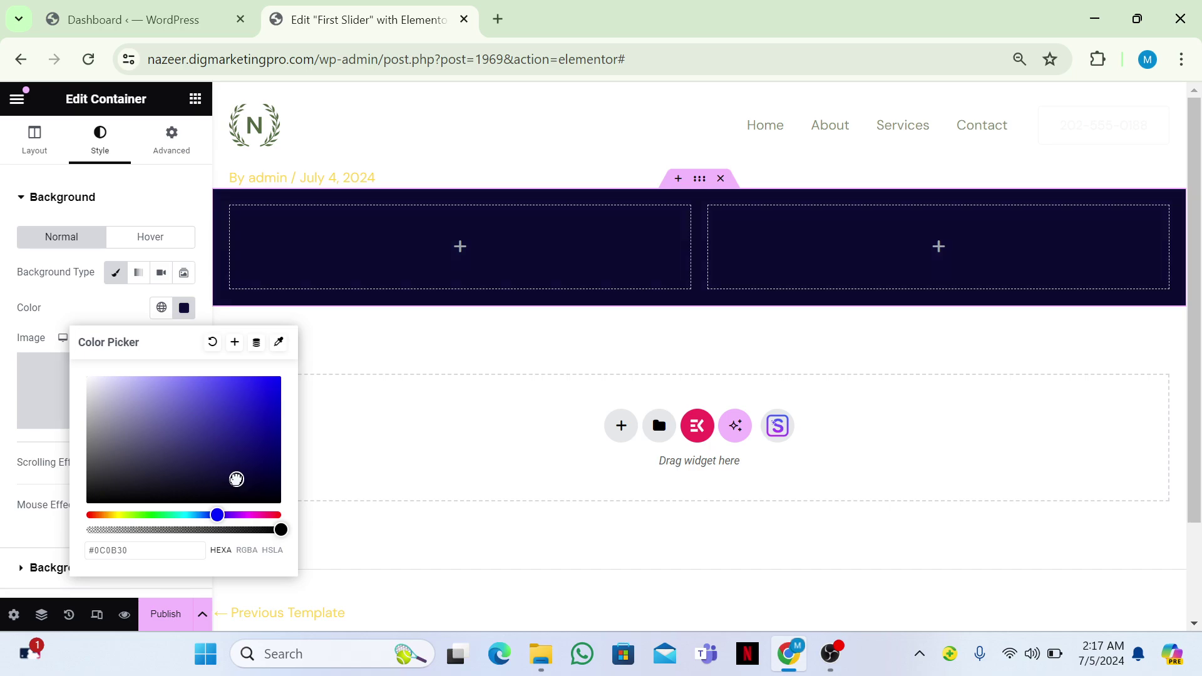
pyautogui.click(475, 330)
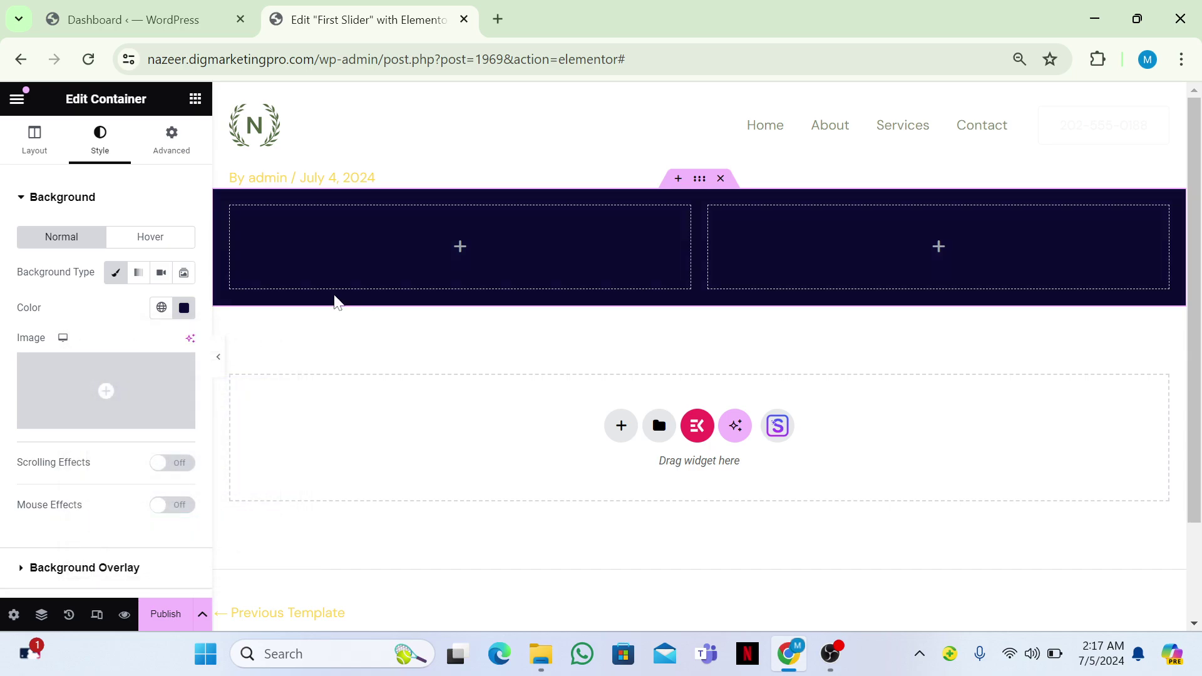
# Step: Add a Heading widget to the container's first column and a Text Editor widget directly below it
pyautogui.click(194, 100)
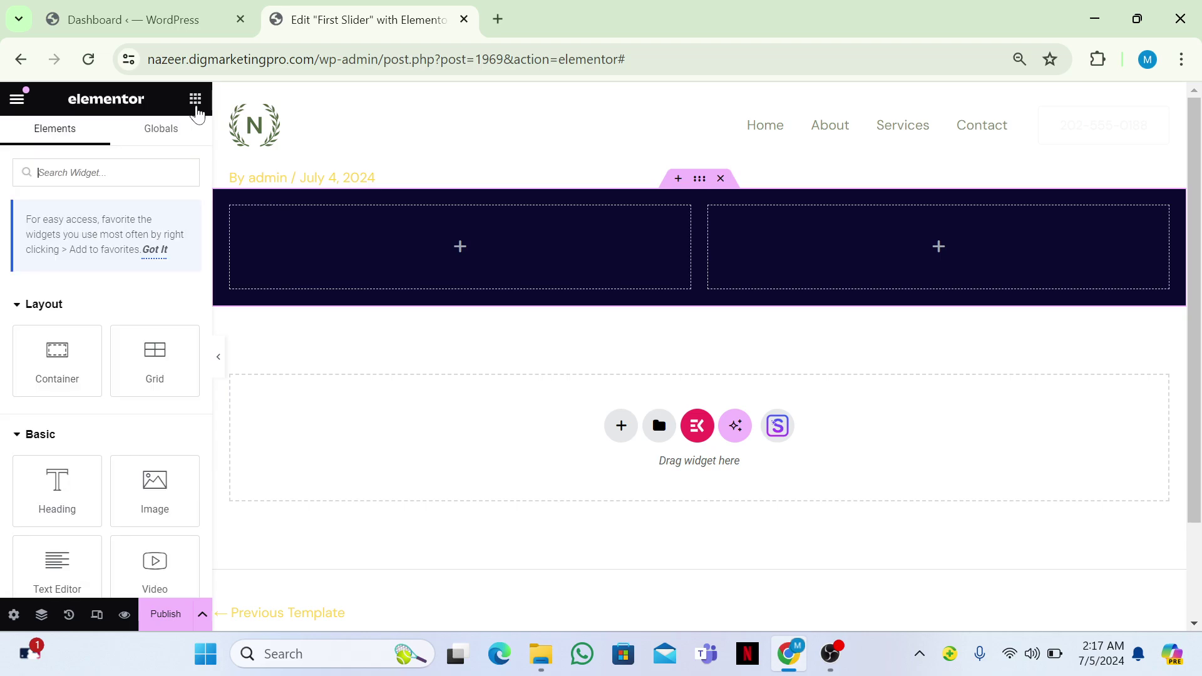
pyautogui.moveTo(57, 475); pyautogui.dragTo(370, 241)
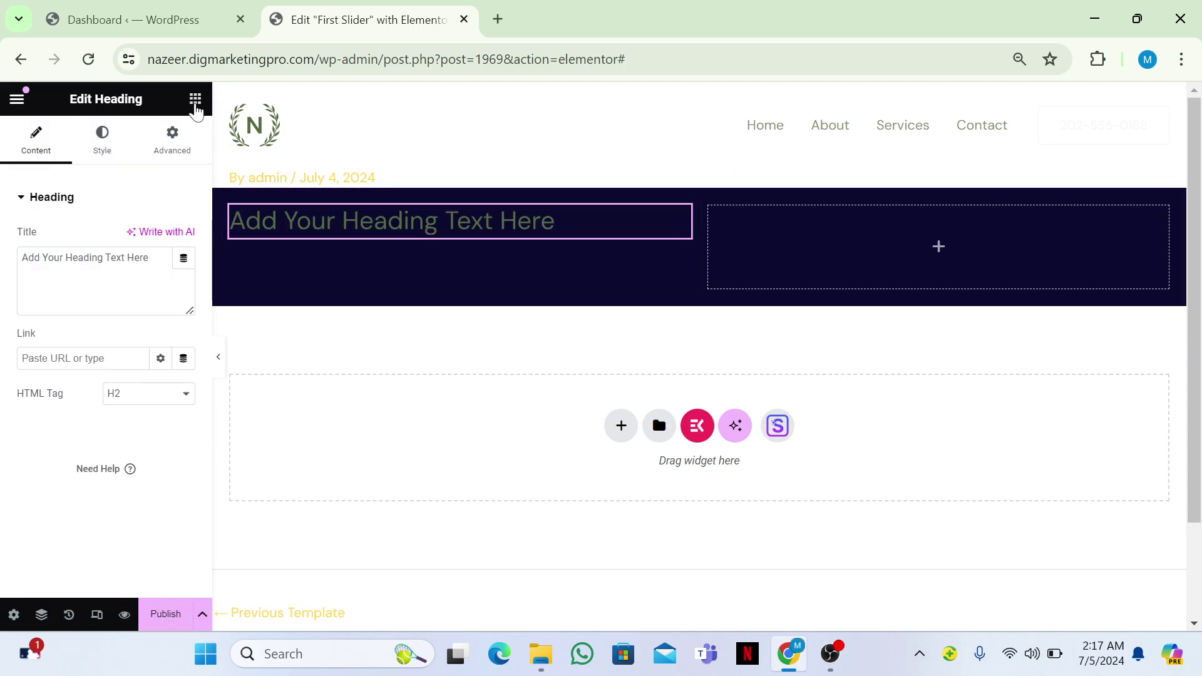
pyautogui.click(196, 102)
pyautogui.moveTo(57, 553); pyautogui.dragTo(320, 229)
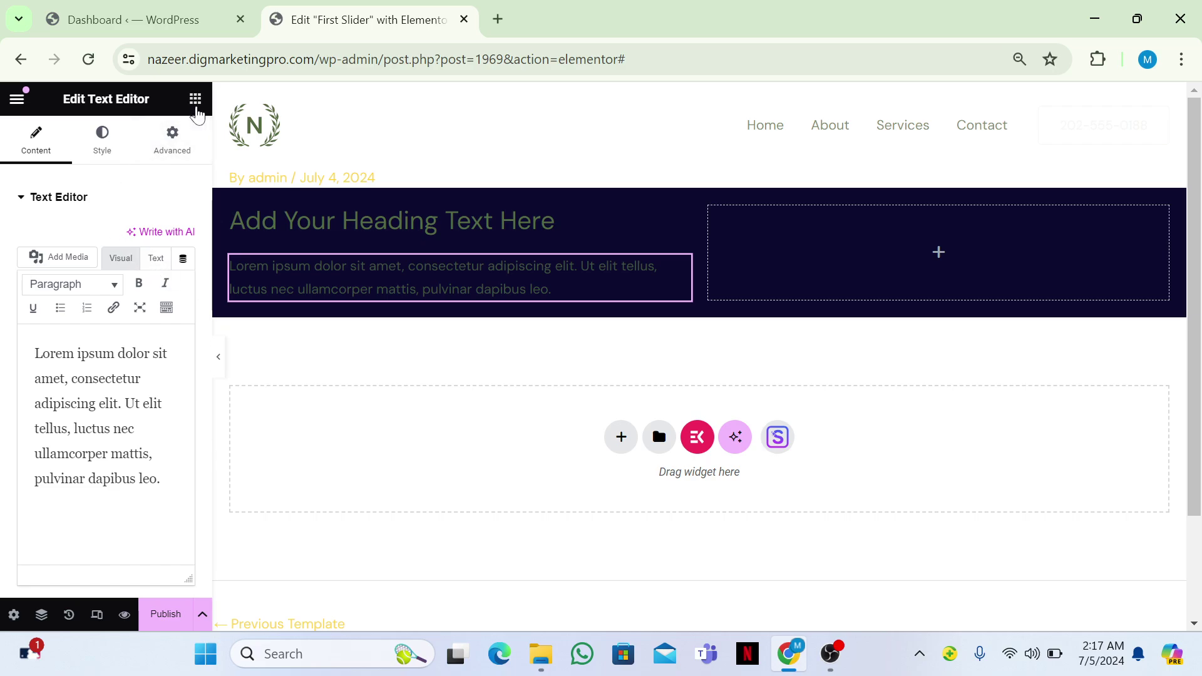
# Step: Find the Button widget and place it below the paragraph text in the first column
pyautogui.click(195, 102)
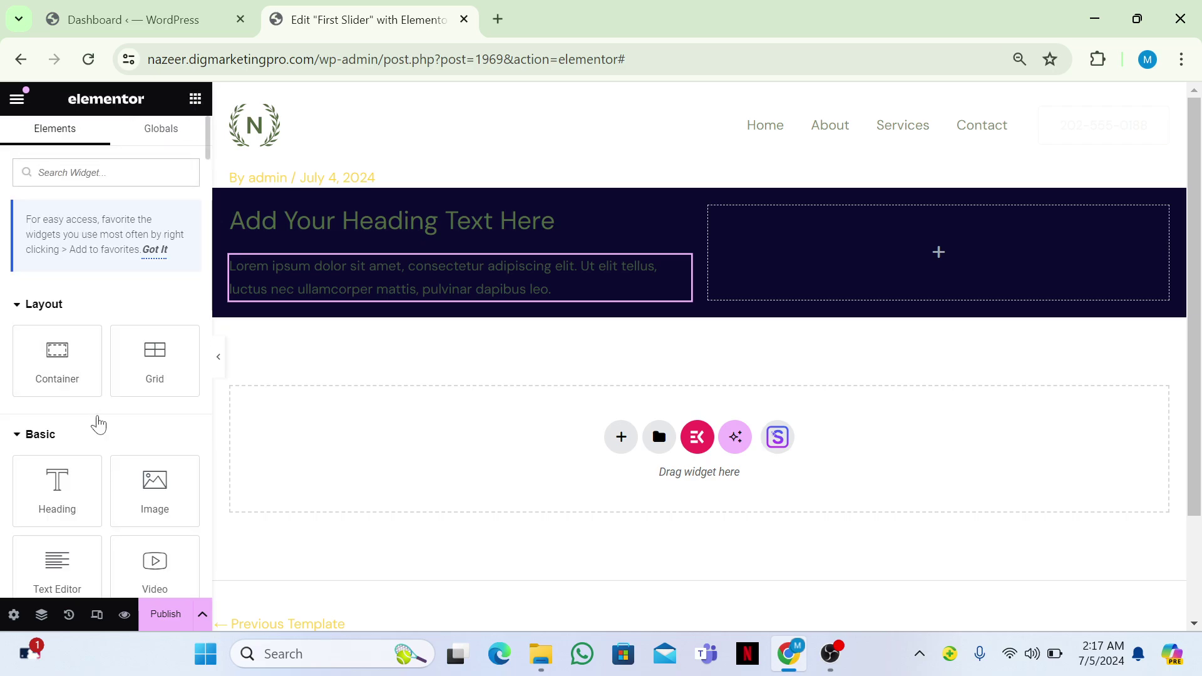
pyautogui.write('butt')
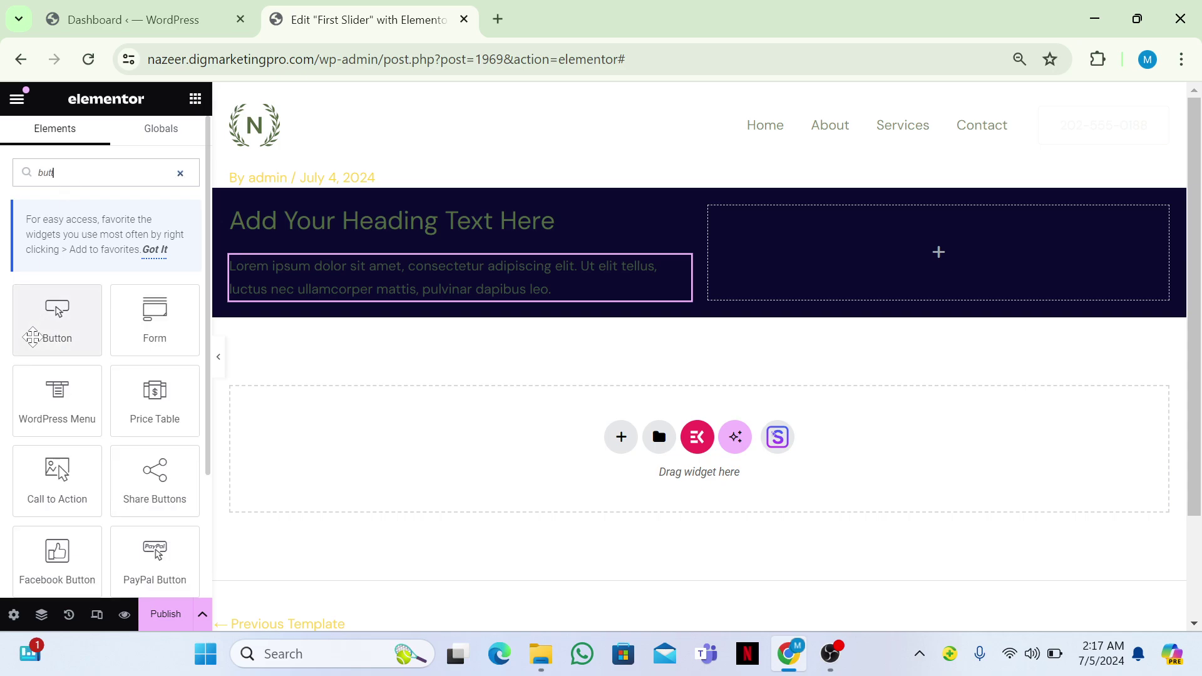
pyautogui.moveTo(57, 311); pyautogui.dragTo(283, 303)
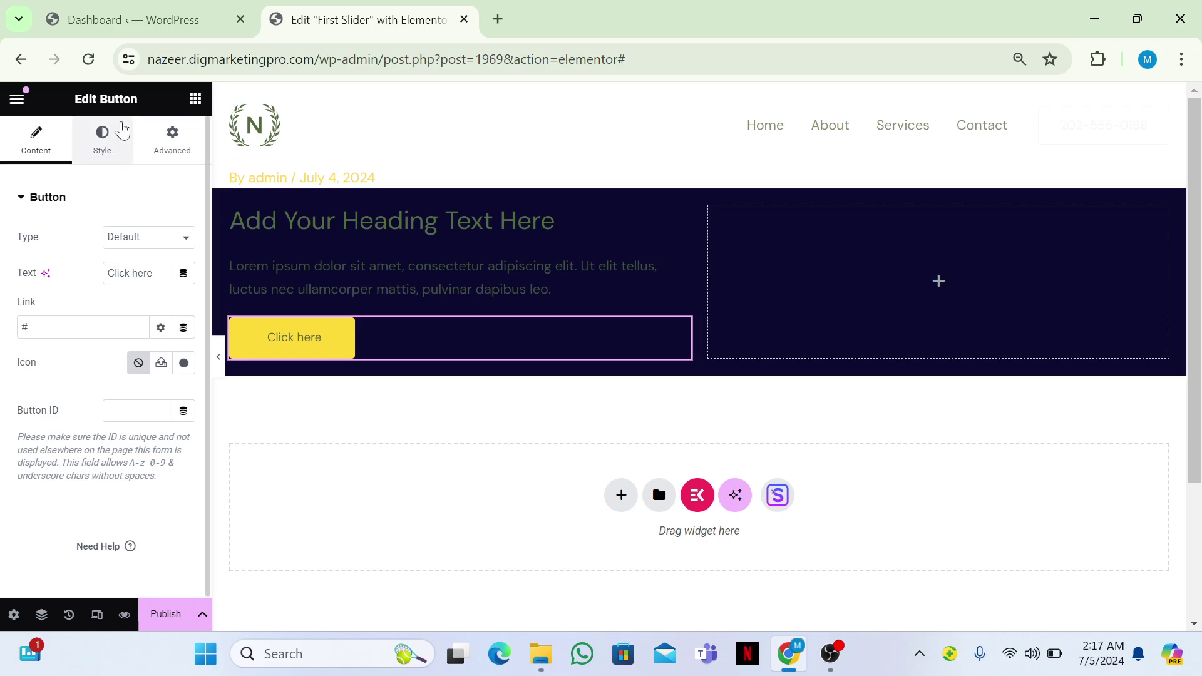
# Step: Add an Image widget to the second column and fill it with Call_to_Actions1-1.png from the media library
pyautogui.click(195, 100)
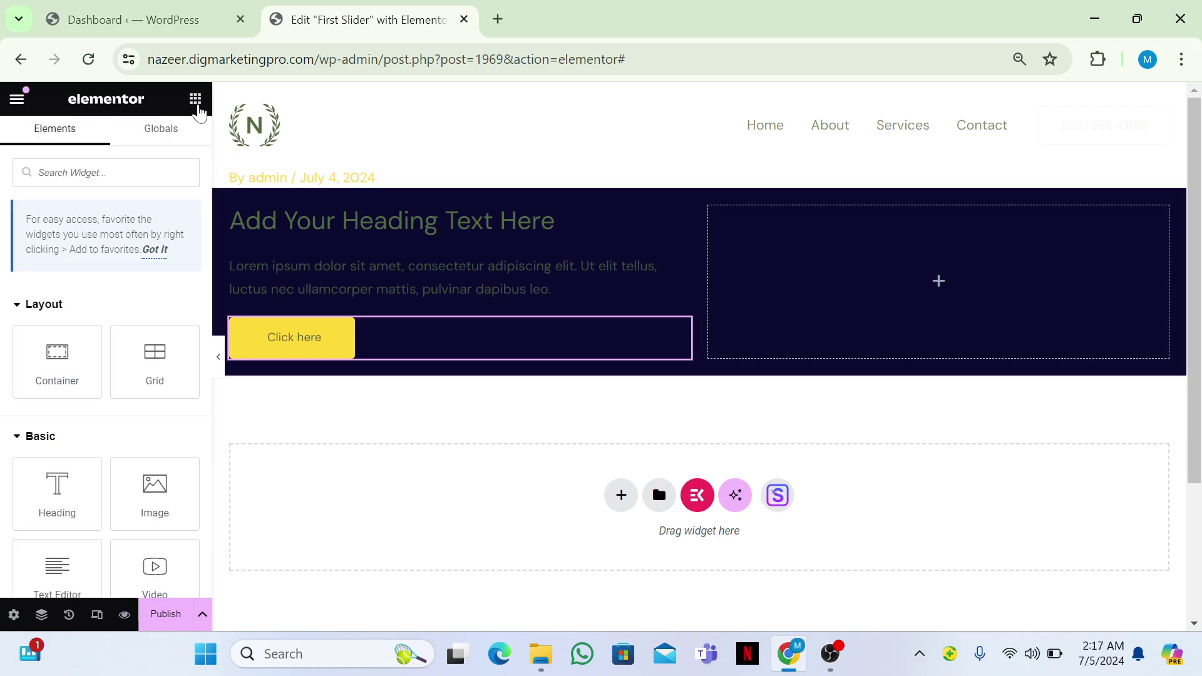
pyautogui.moveTo(152, 501); pyautogui.dragTo(787, 309)
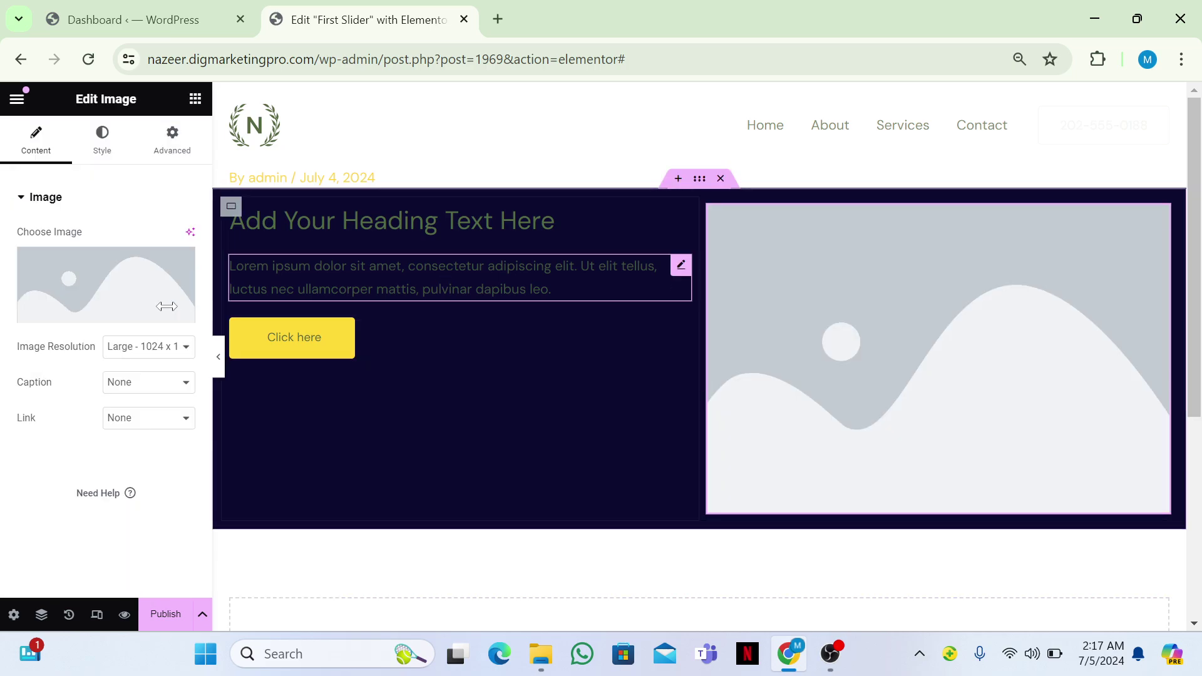
pyautogui.click(105, 318)
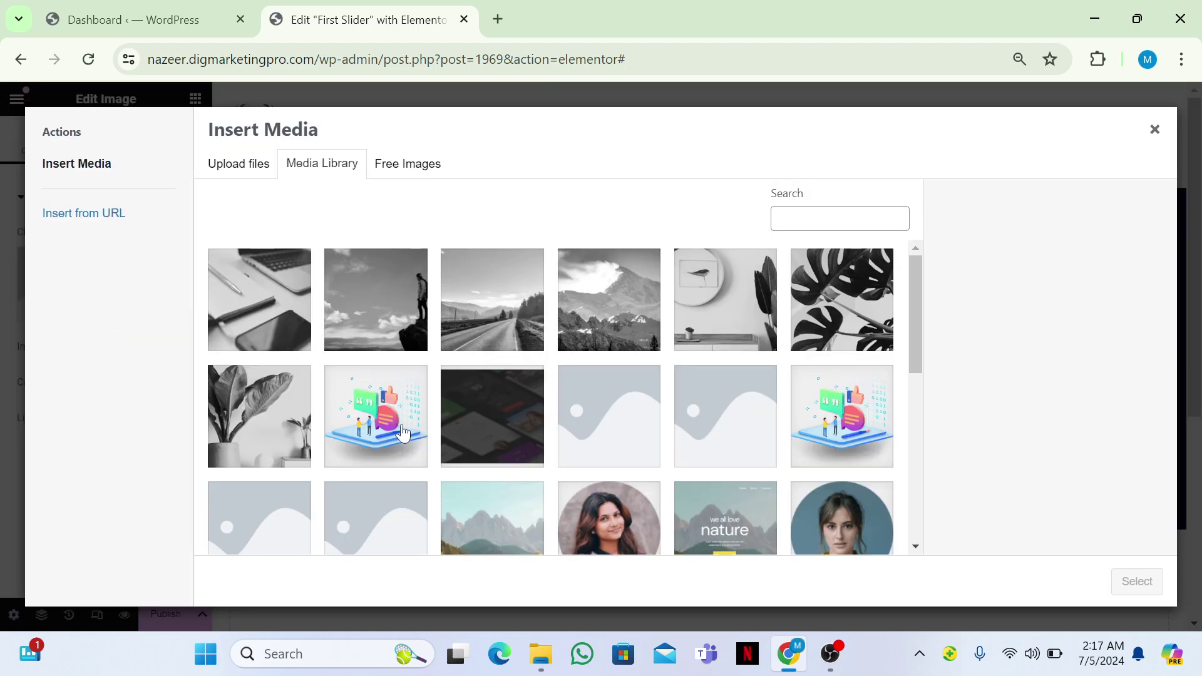
pyautogui.click(377, 439)
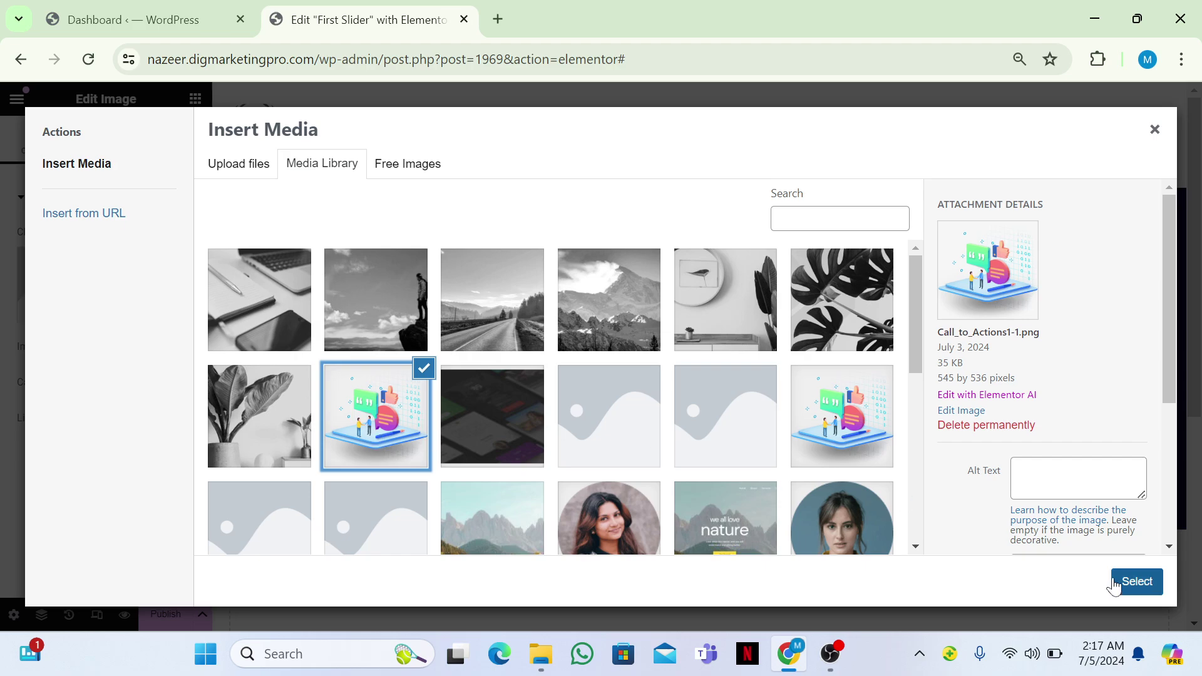
pyautogui.click(1136, 582)
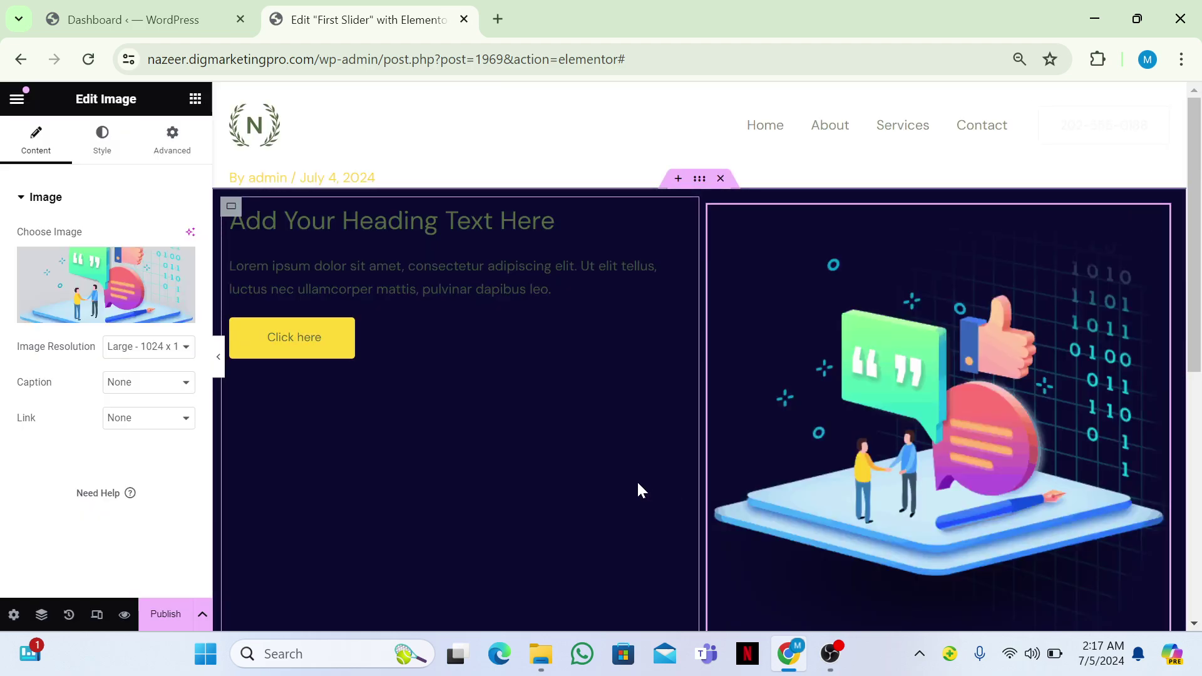
# Step: Set the outer container's layout to center justification and center item alignment
pyautogui.scroll(-1, 637, 487)
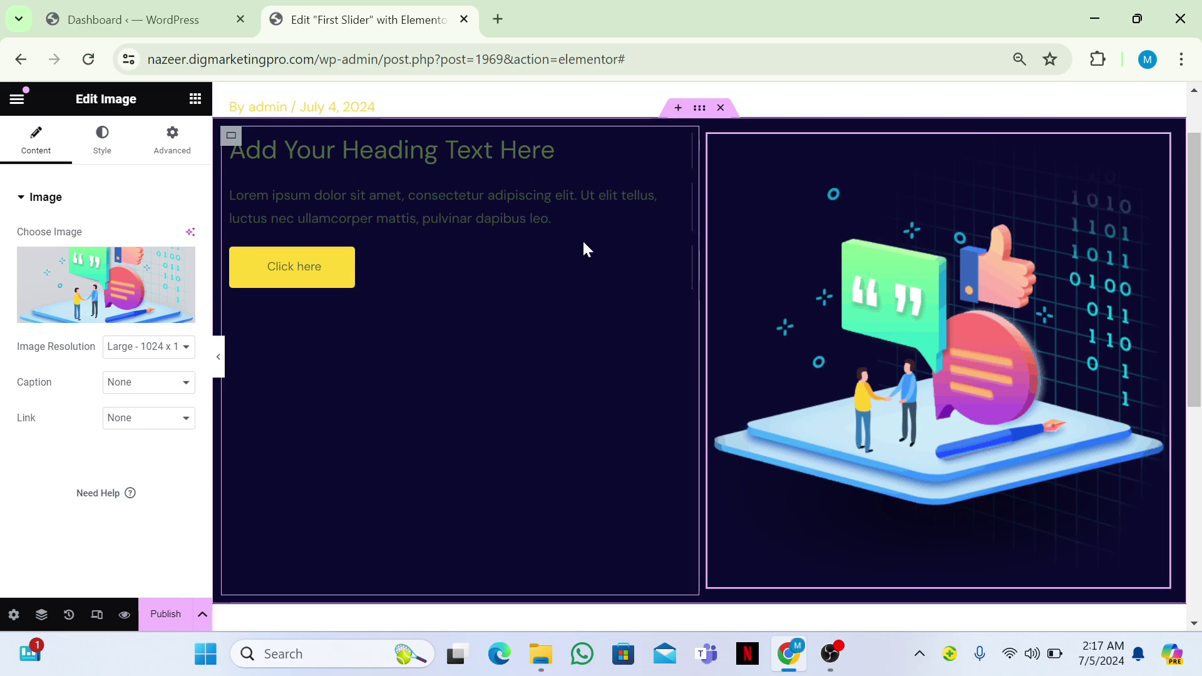
pyautogui.click(702, 110)
pyautogui.click(104, 141)
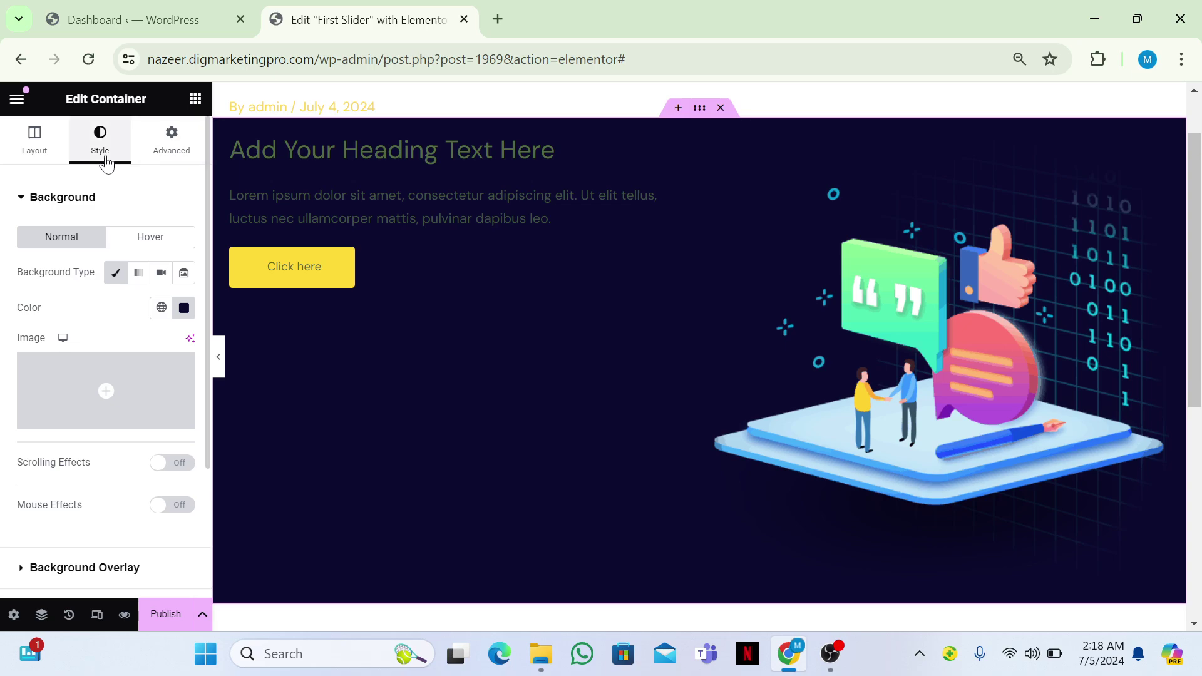
pyautogui.click(45, 153)
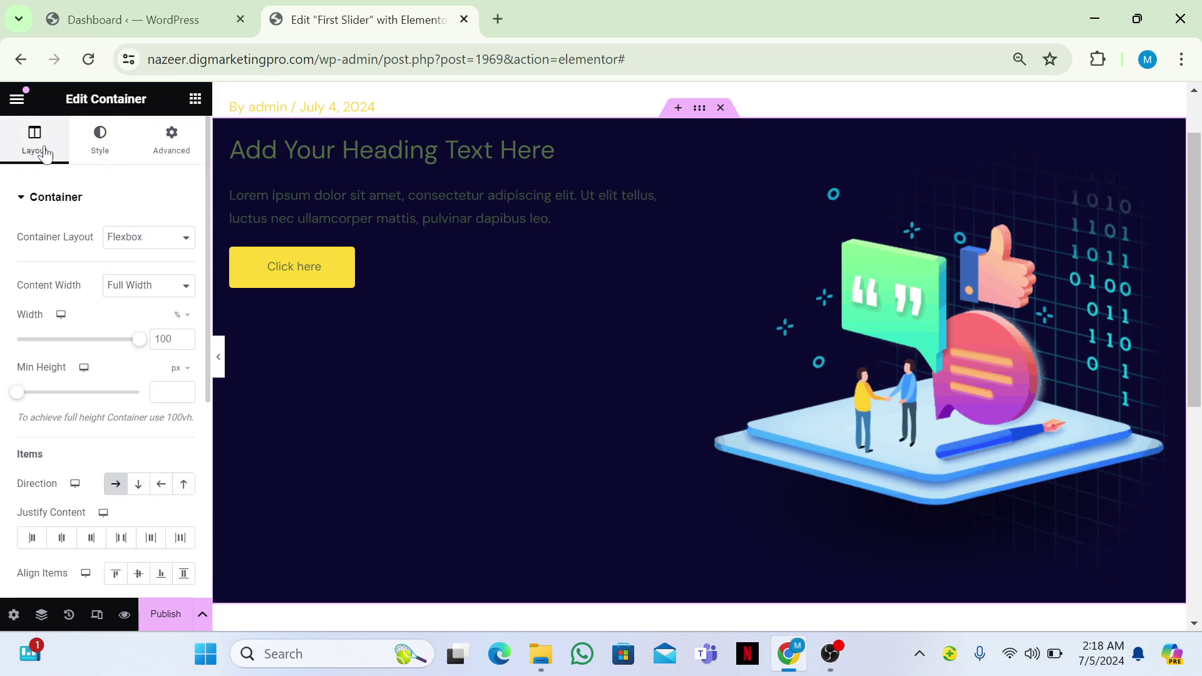
pyautogui.click(66, 546)
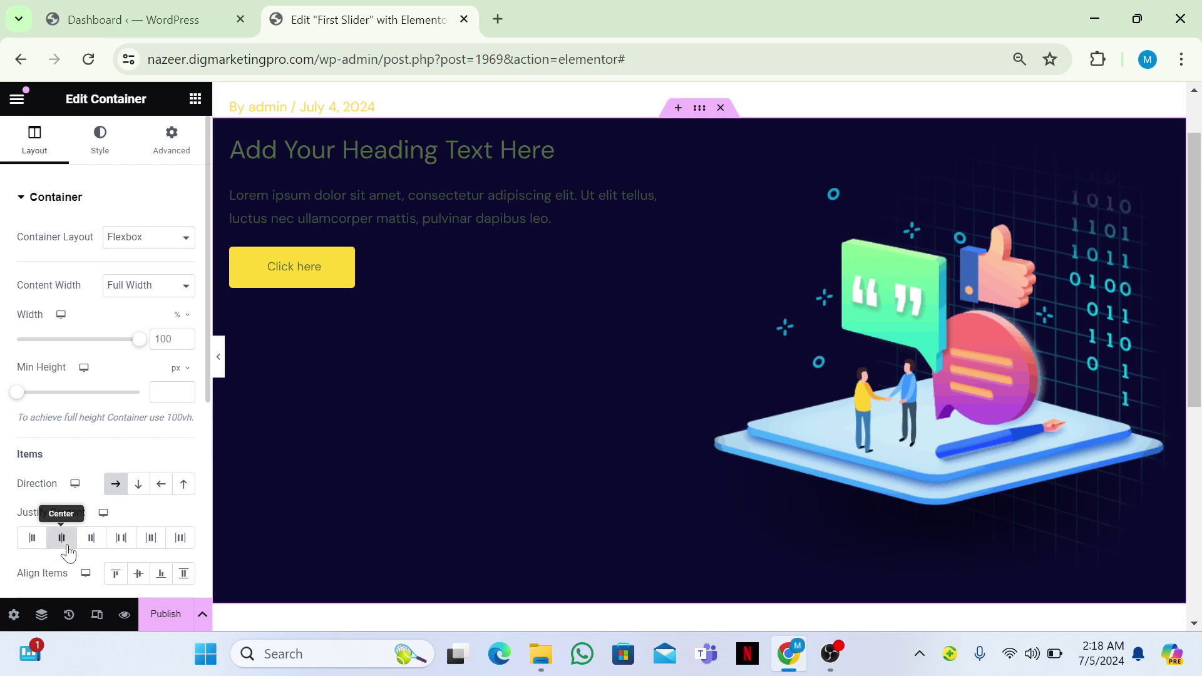
pyautogui.click(148, 584)
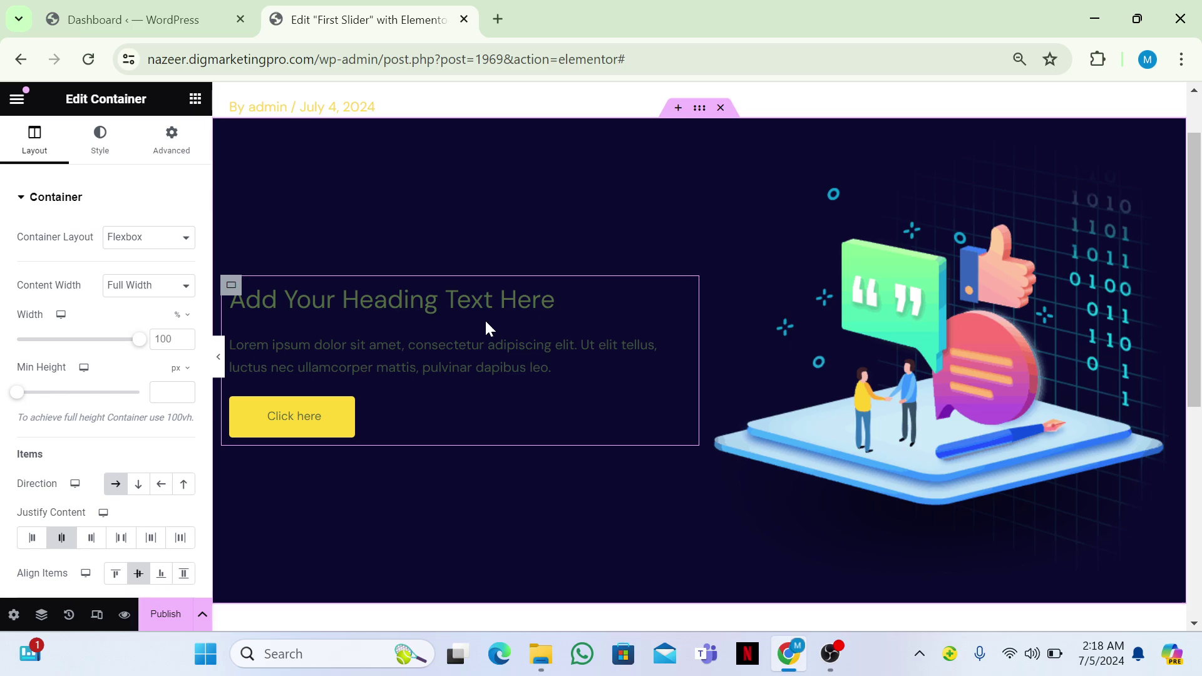
# Step: Change the heading's text color to white, #FFFFFF
pyautogui.scroll(-1, 485, 322)
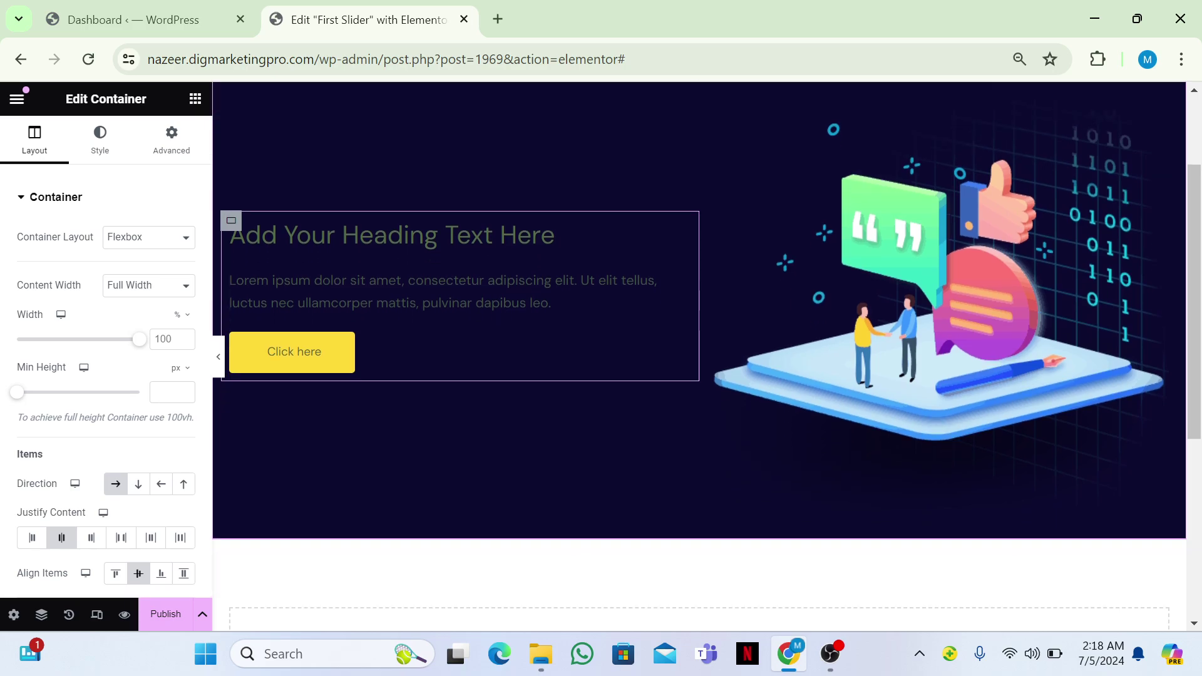
pyautogui.click(442, 236)
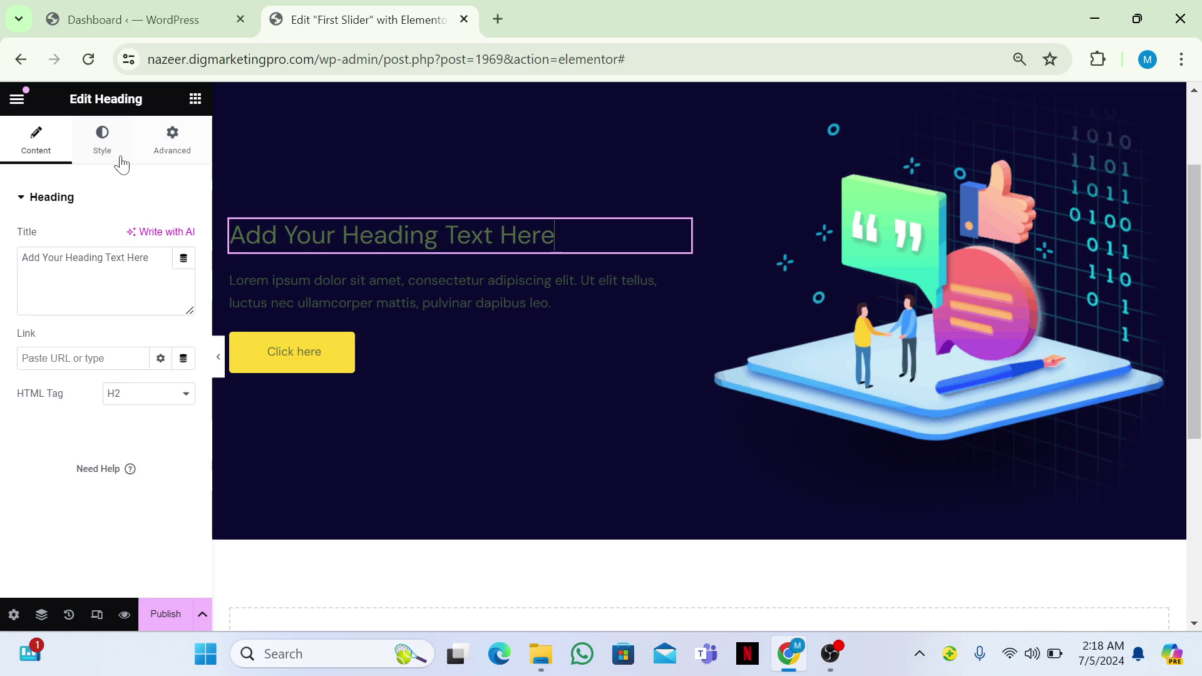
pyautogui.click(103, 145)
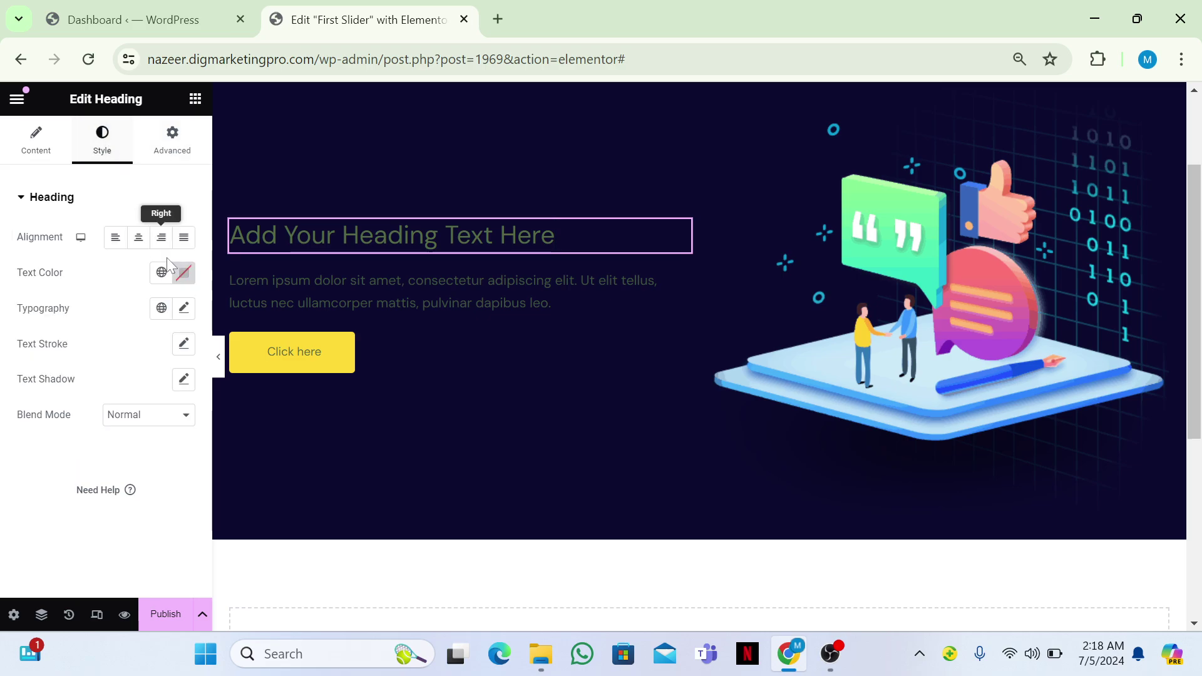
pyautogui.click(182, 274)
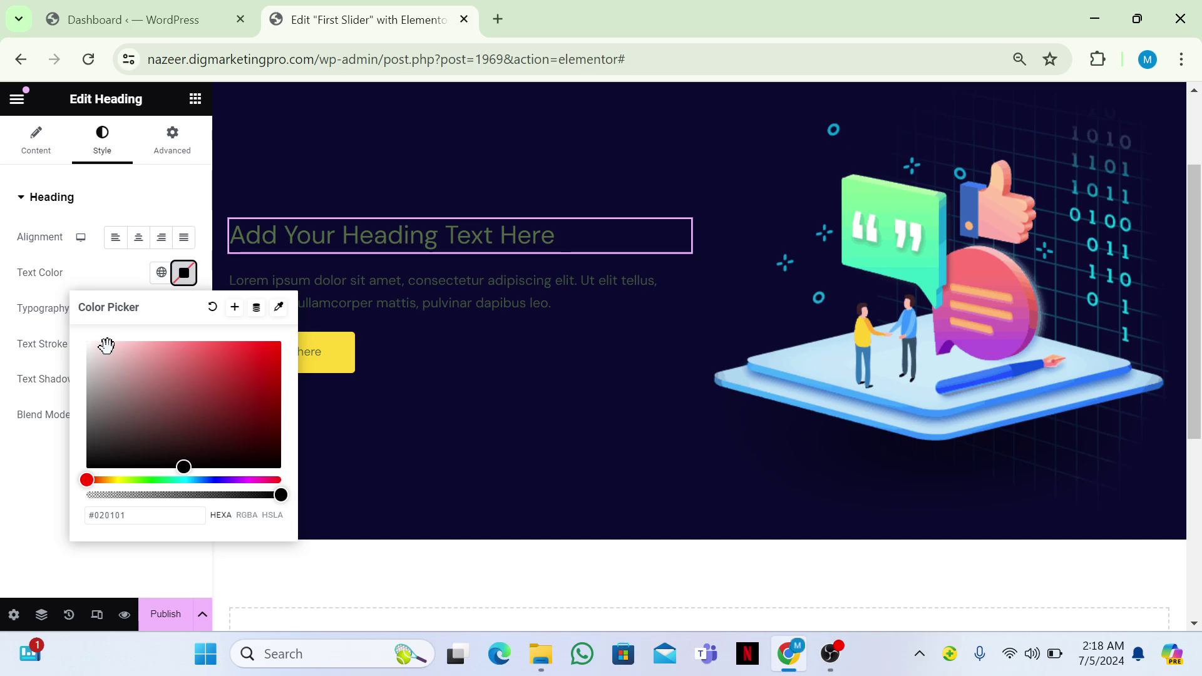
pyautogui.moveTo(116, 360); pyautogui.dragTo(83, 339)
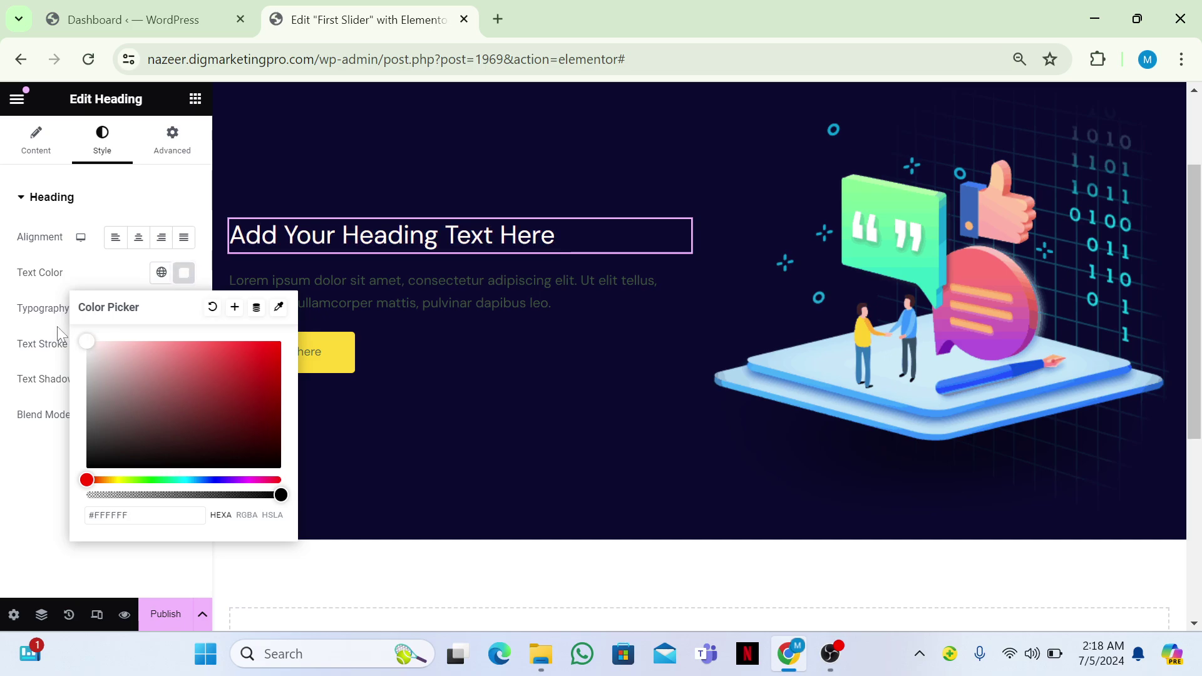
pyautogui.click(70, 276)
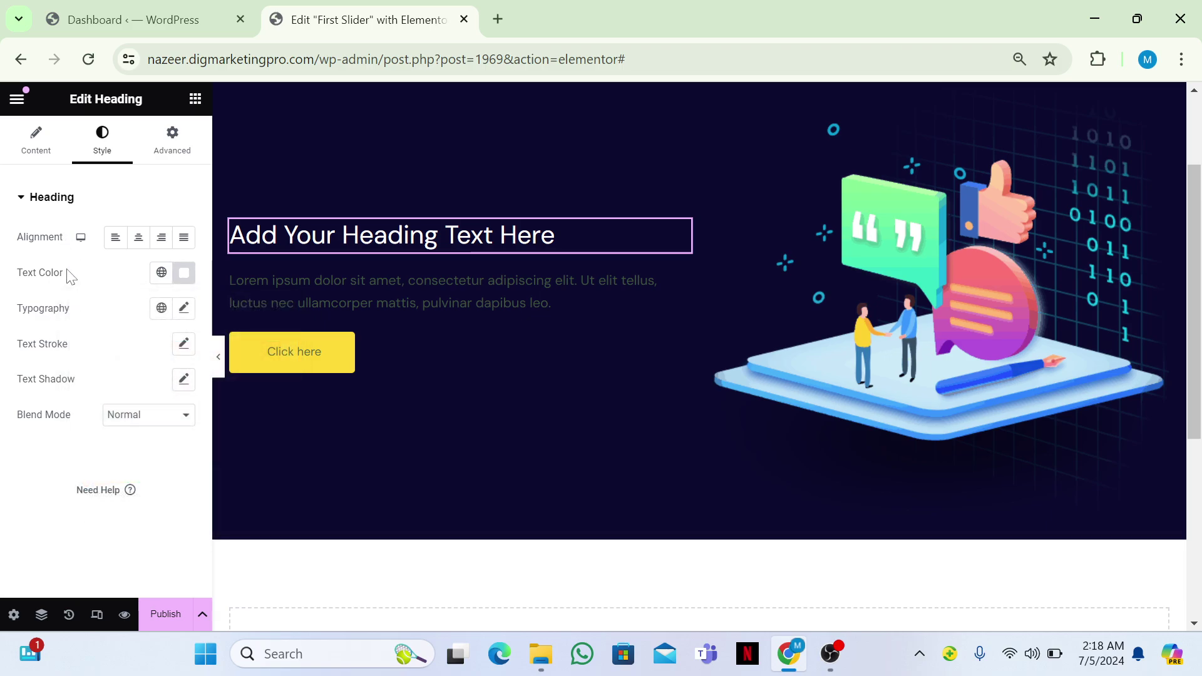
# Step: Set the heading's typography to 40 px with Normal style, and publish the template
pyautogui.click(183, 310)
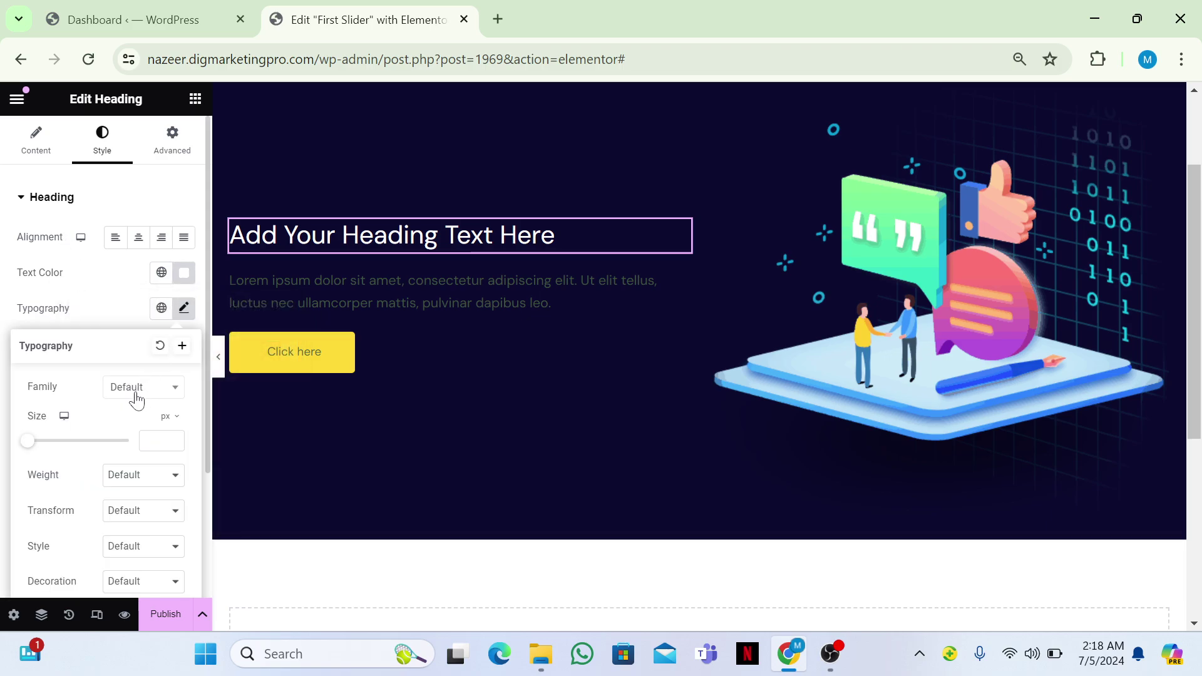
pyautogui.write('35')
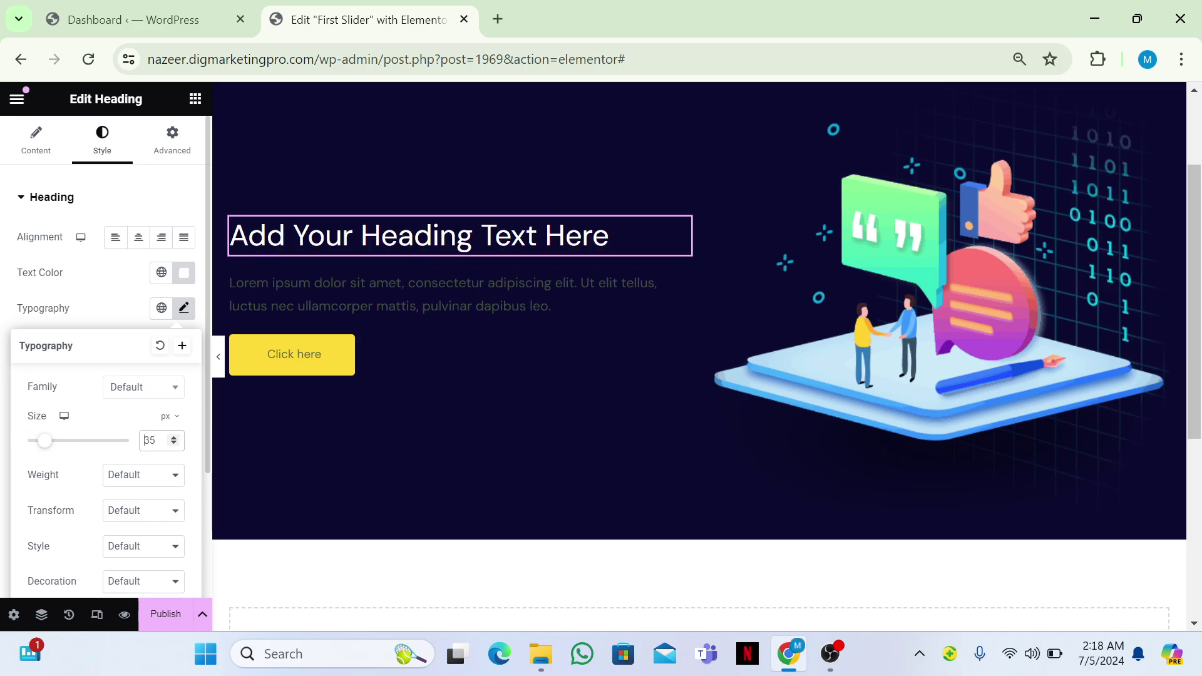
pyautogui.write('40')
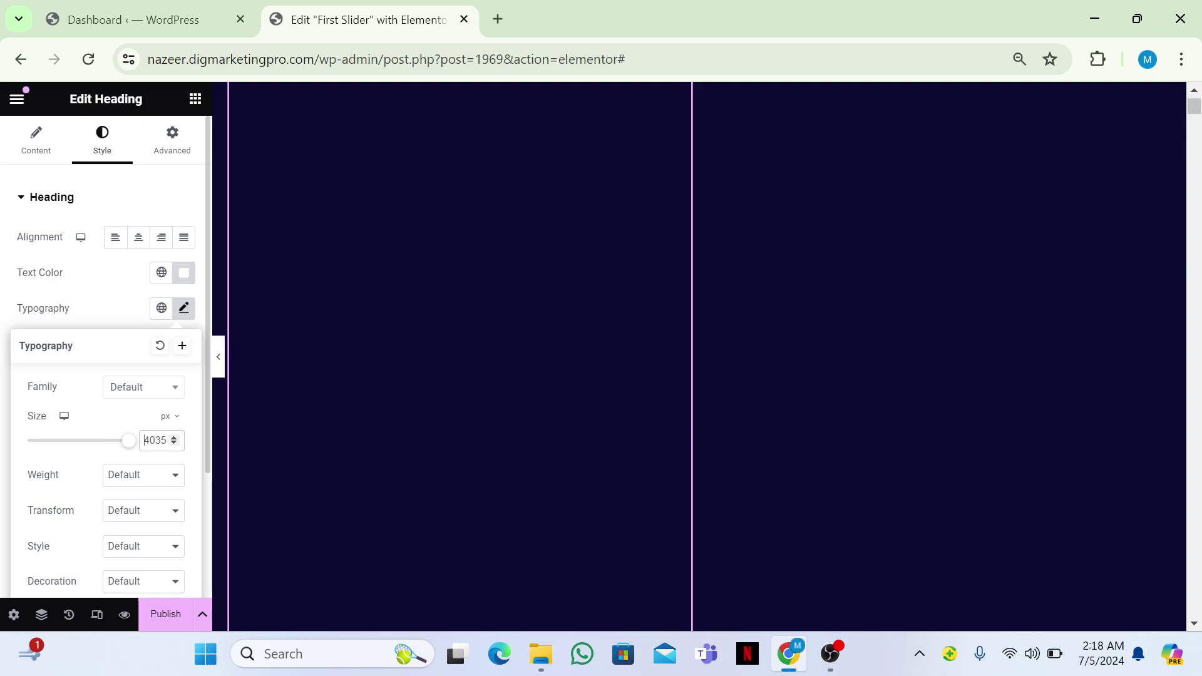
pyautogui.write('40')
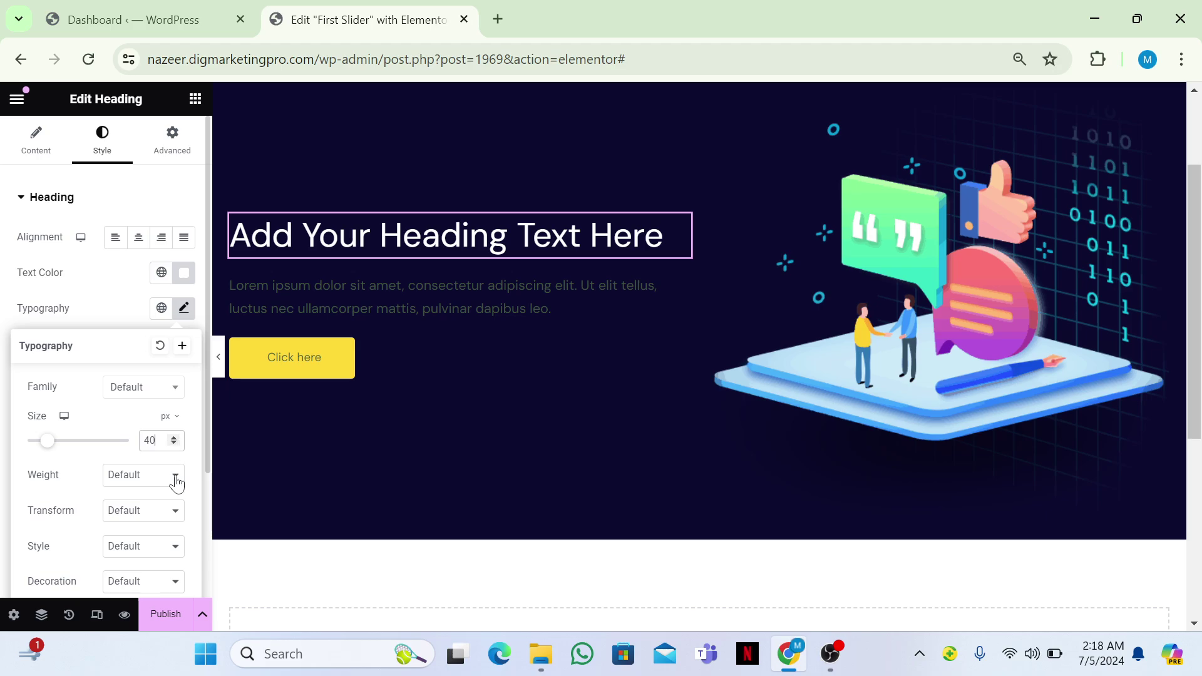
pyautogui.click(118, 553)
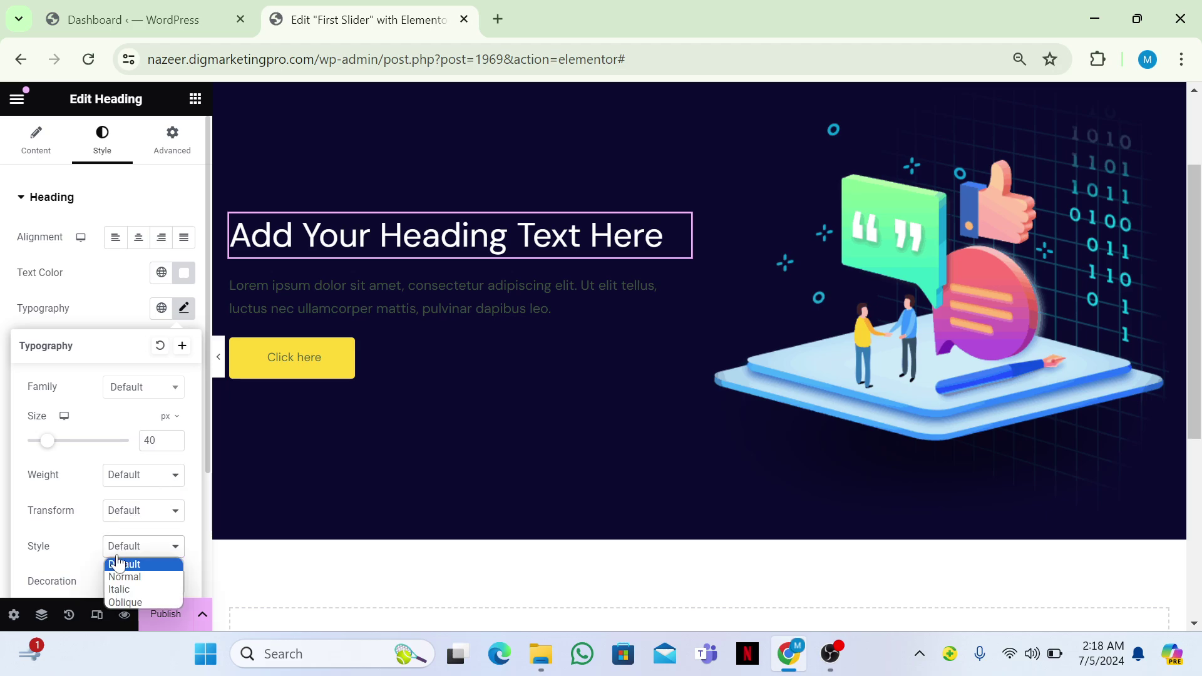
pyautogui.click(124, 577)
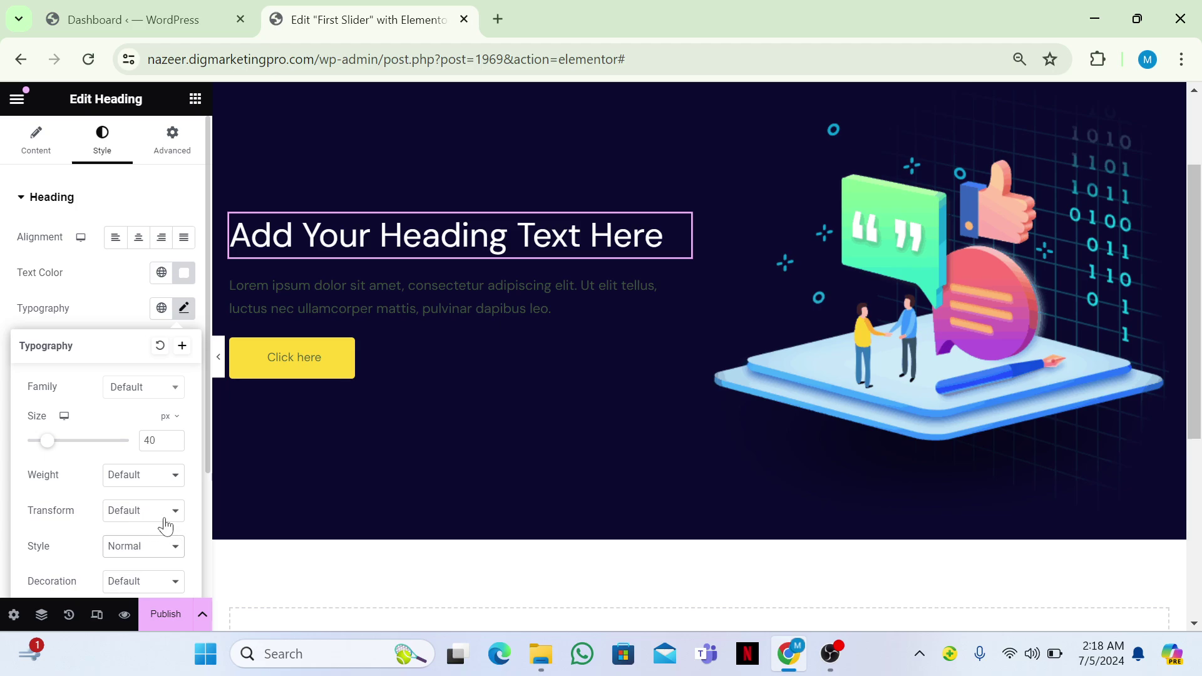
pyautogui.click(174, 616)
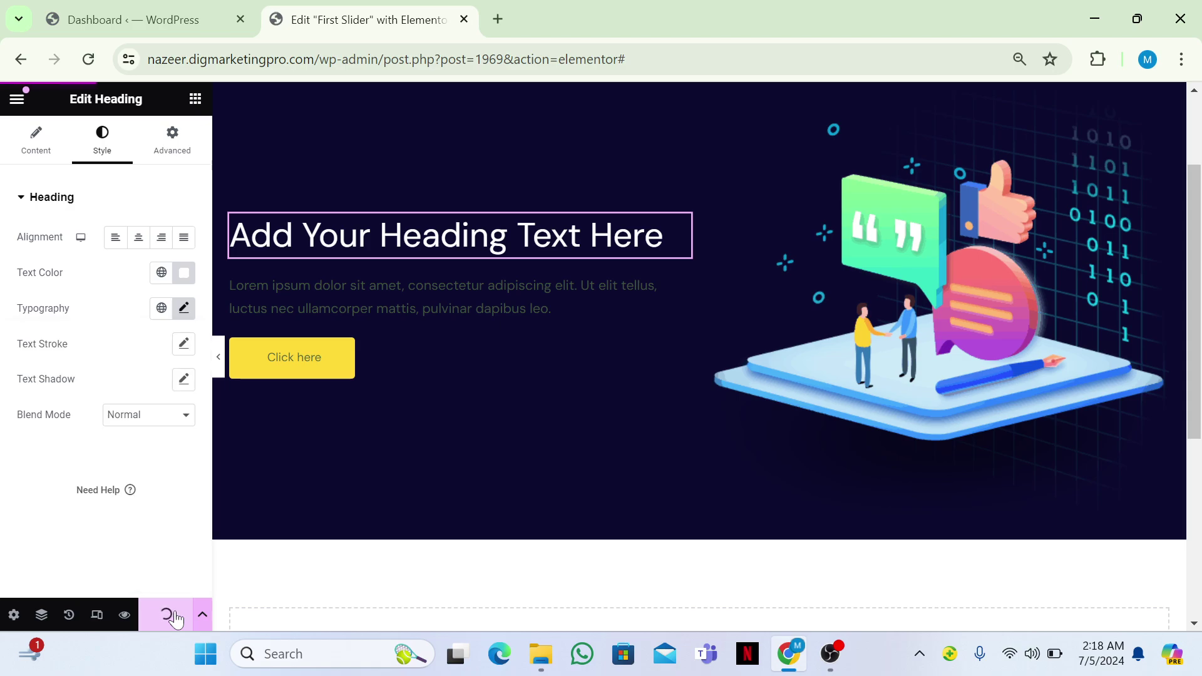
# Step: Change the text color of the paragraph below the heading to white
pyautogui.click(341, 311)
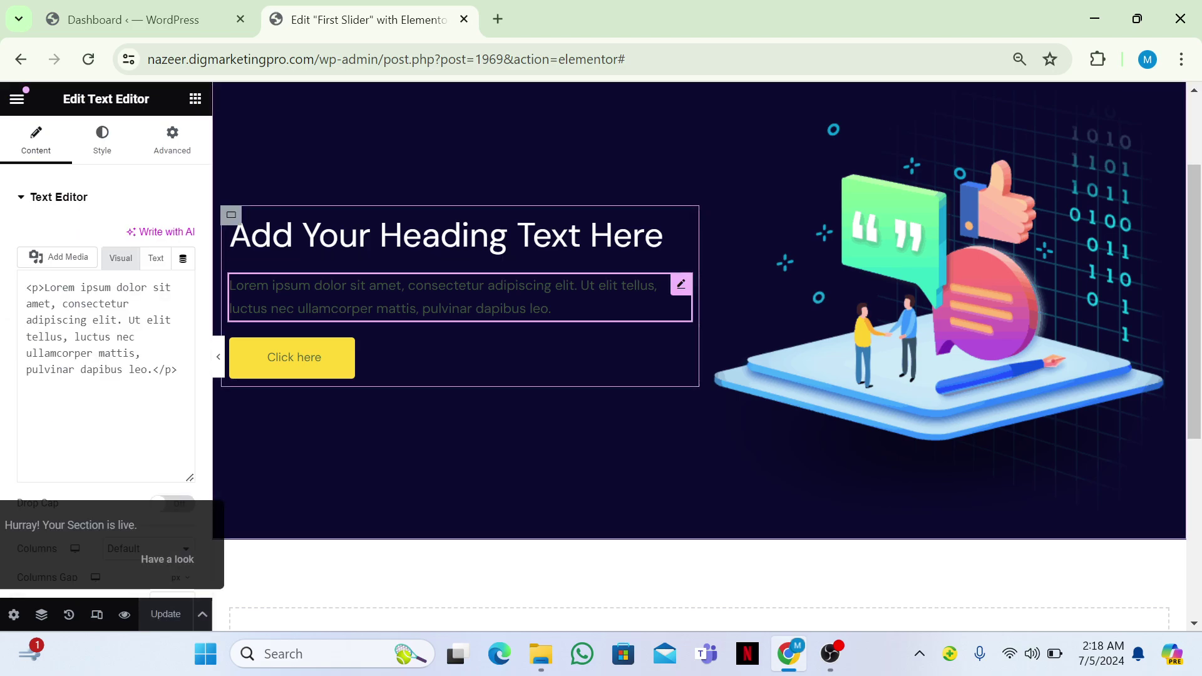
pyautogui.click(102, 152)
pyautogui.click(183, 272)
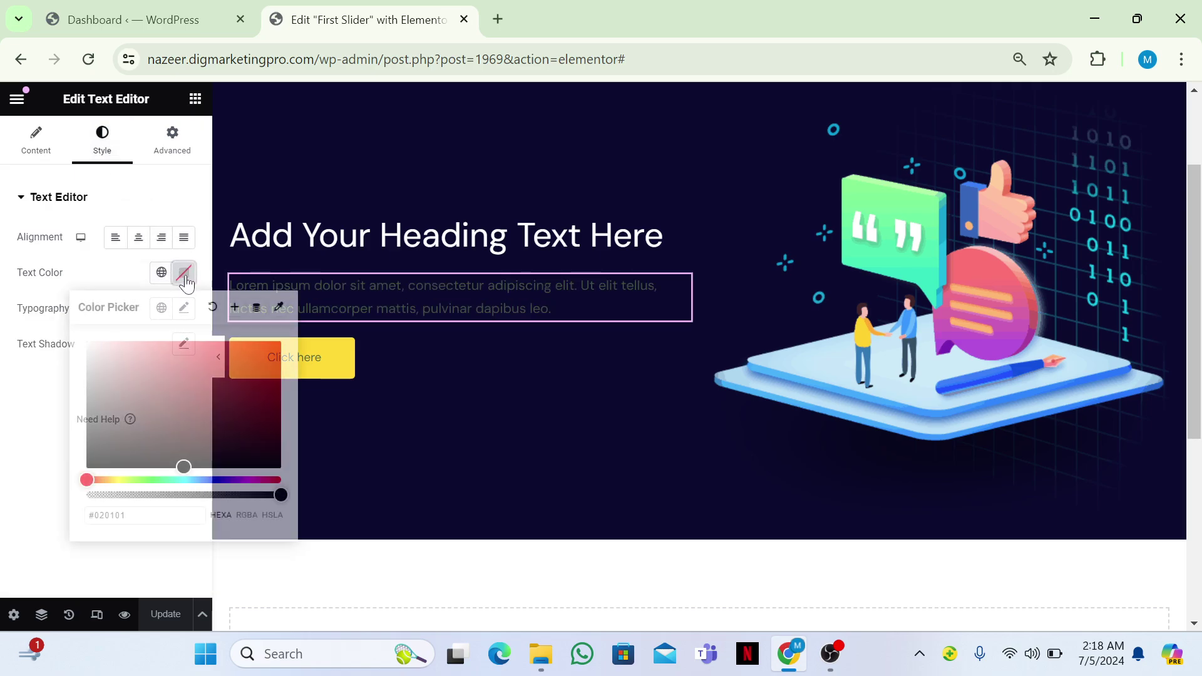
pyautogui.click(48, 382)
# Step: Set the paragraph's typography to Normal style with a font size of 18 px
pyautogui.click(182, 310)
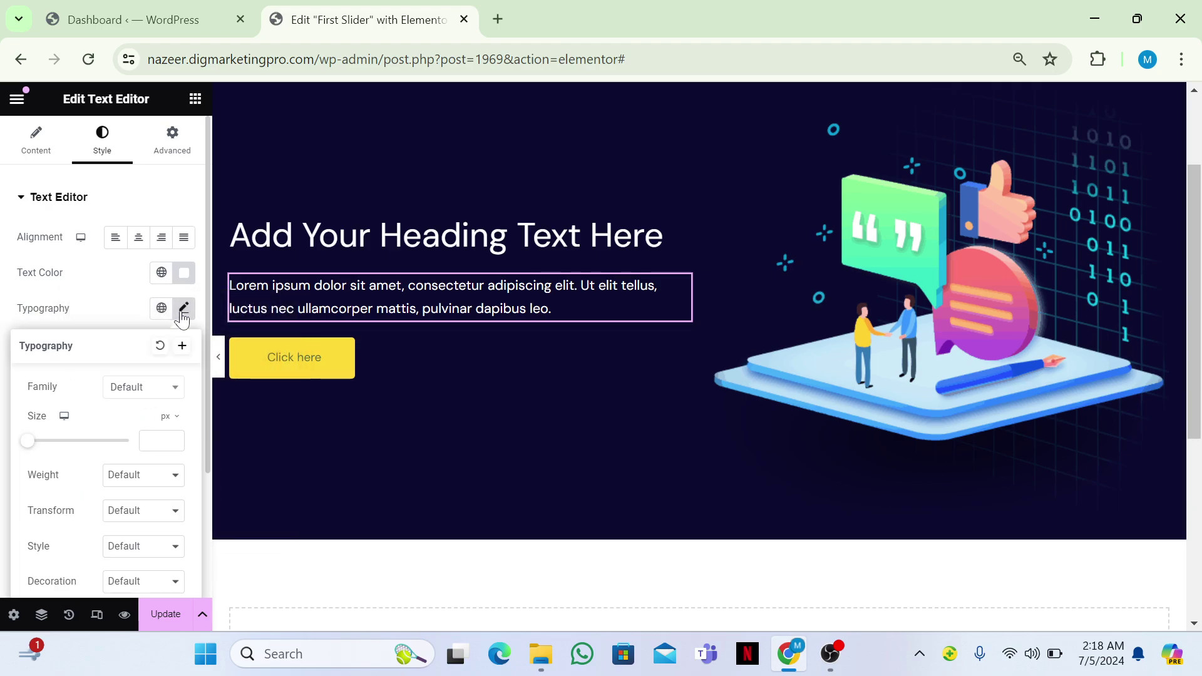
pyautogui.click(119, 547)
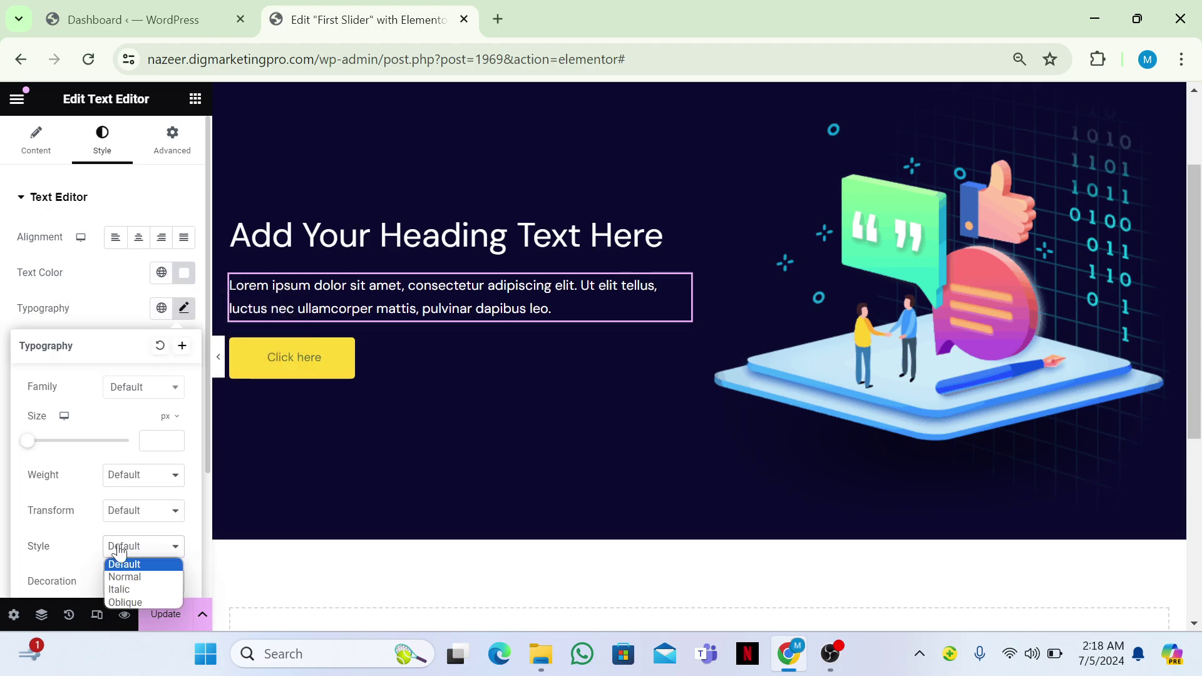
pyautogui.click(120, 577)
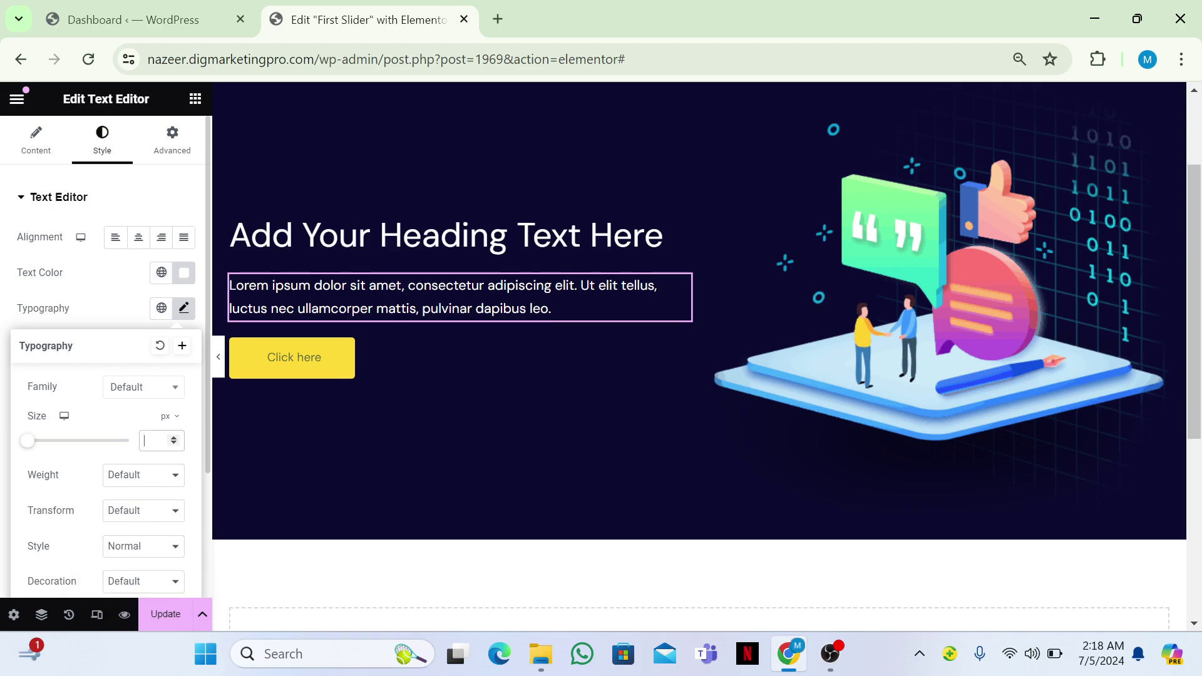
pyautogui.write('18')
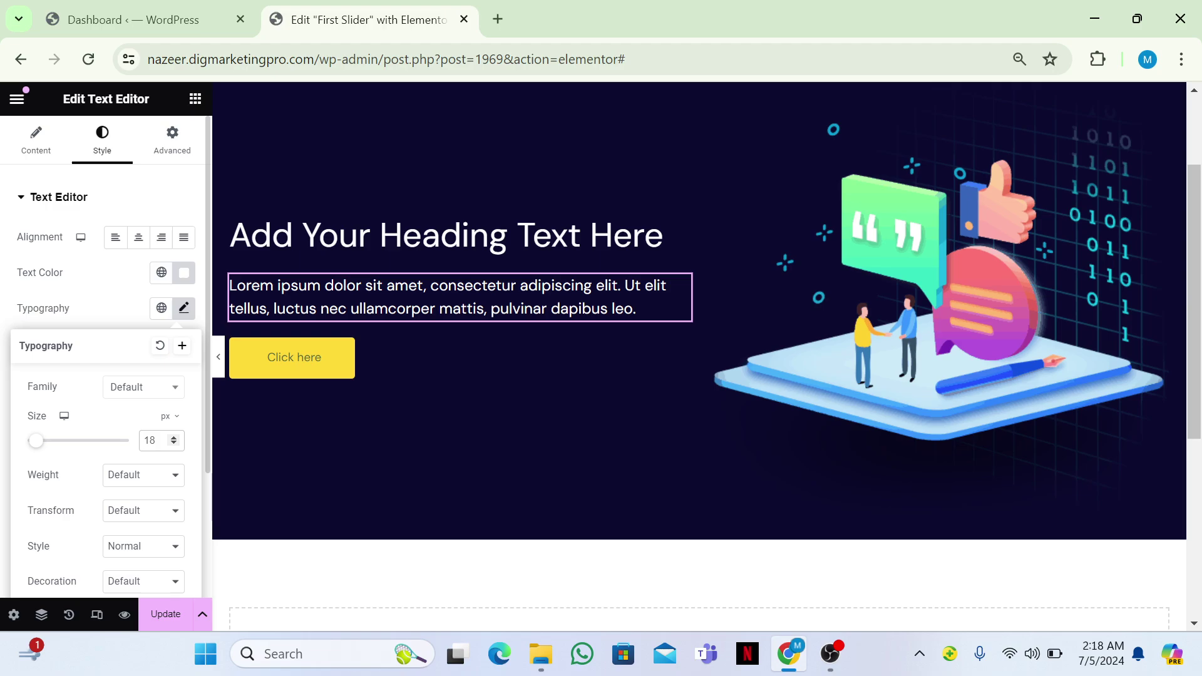
pyautogui.click(349, 434)
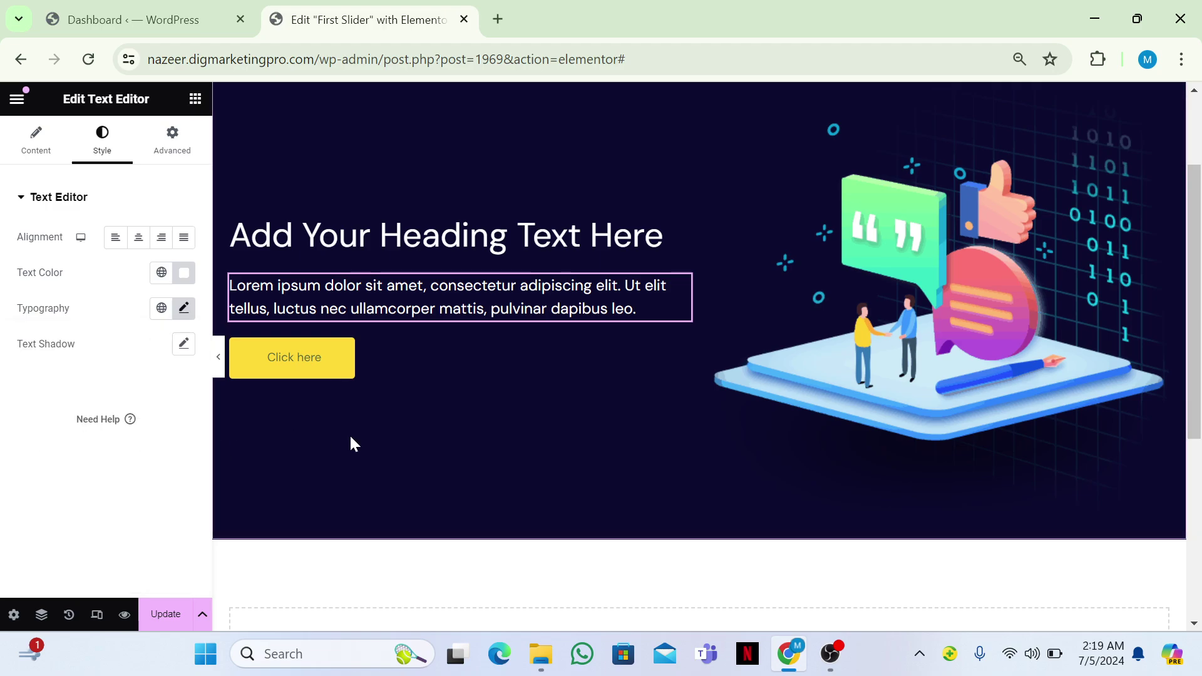
# Step: Change the "Click here" button's text color to white, #FFFFFF
pyautogui.click(366, 358)
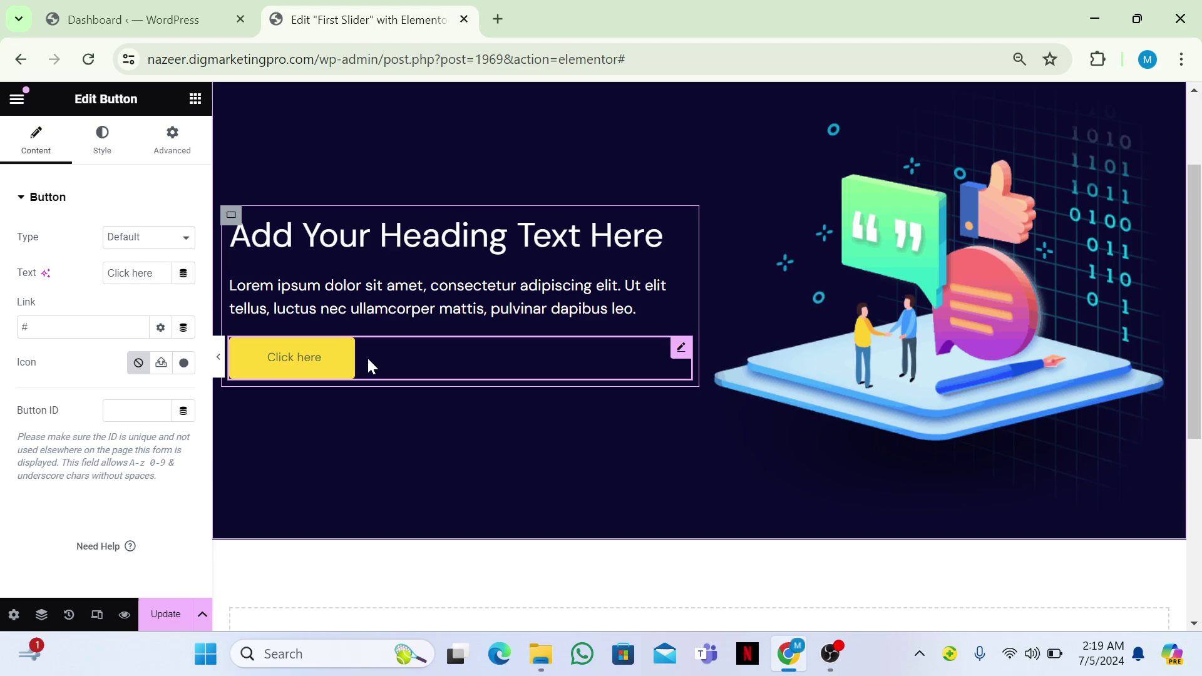
pyautogui.click(101, 153)
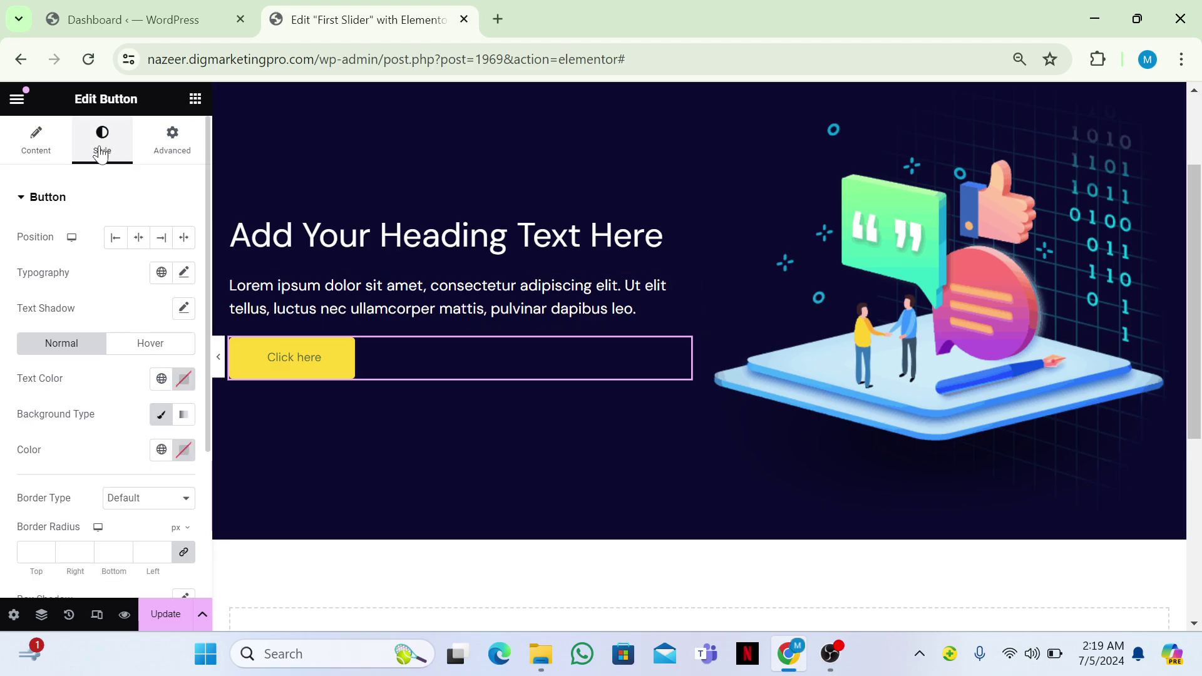
pyautogui.click(185, 380)
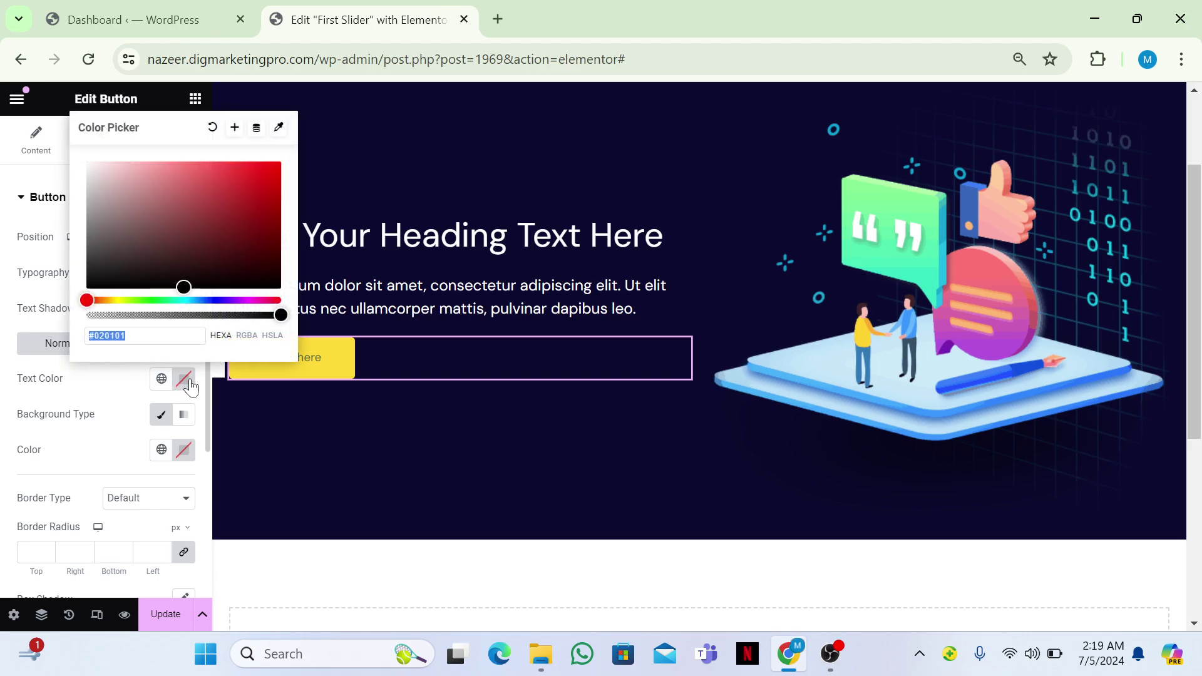
pyautogui.click(185, 380)
pyautogui.click(184, 380)
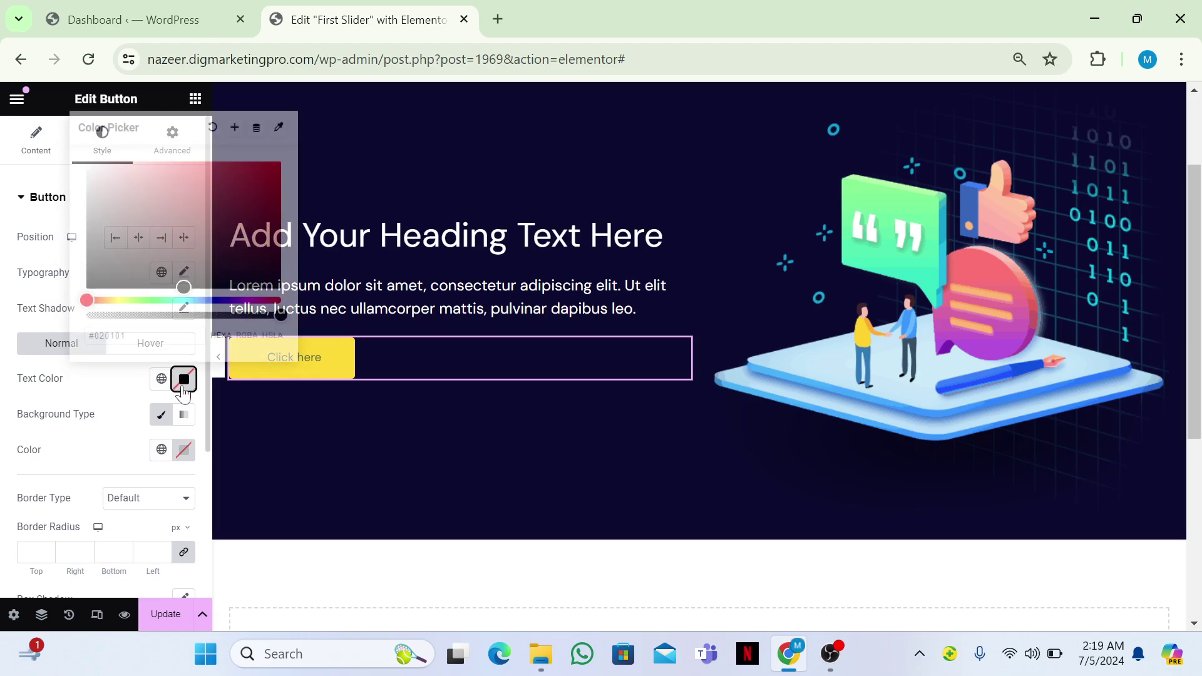
pyautogui.moveTo(96, 190); pyautogui.dragTo(87, 162)
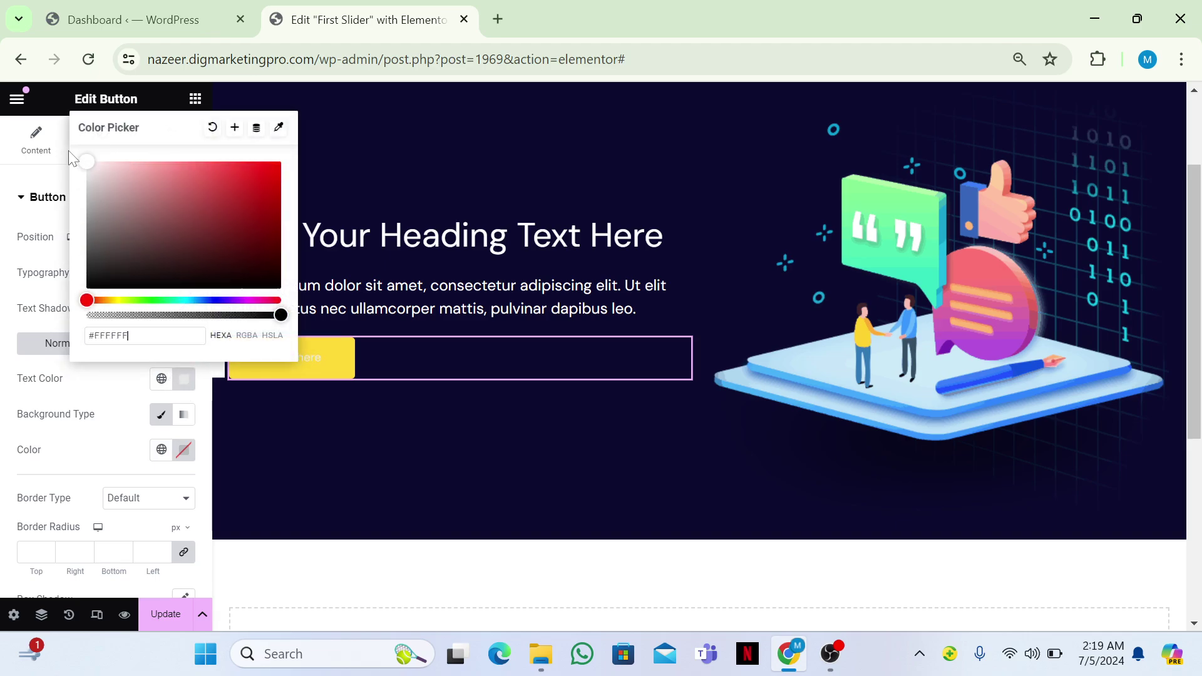
pyautogui.click(3, 199)
pyautogui.click(3, 199)
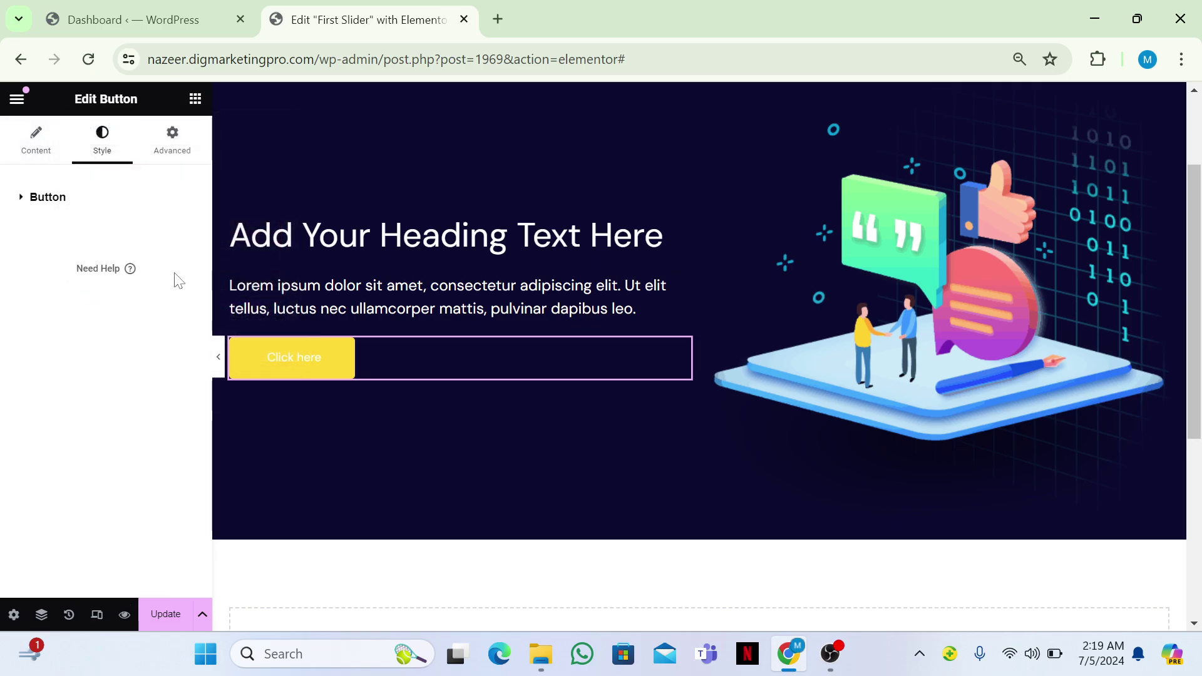
pyautogui.click(57, 197)
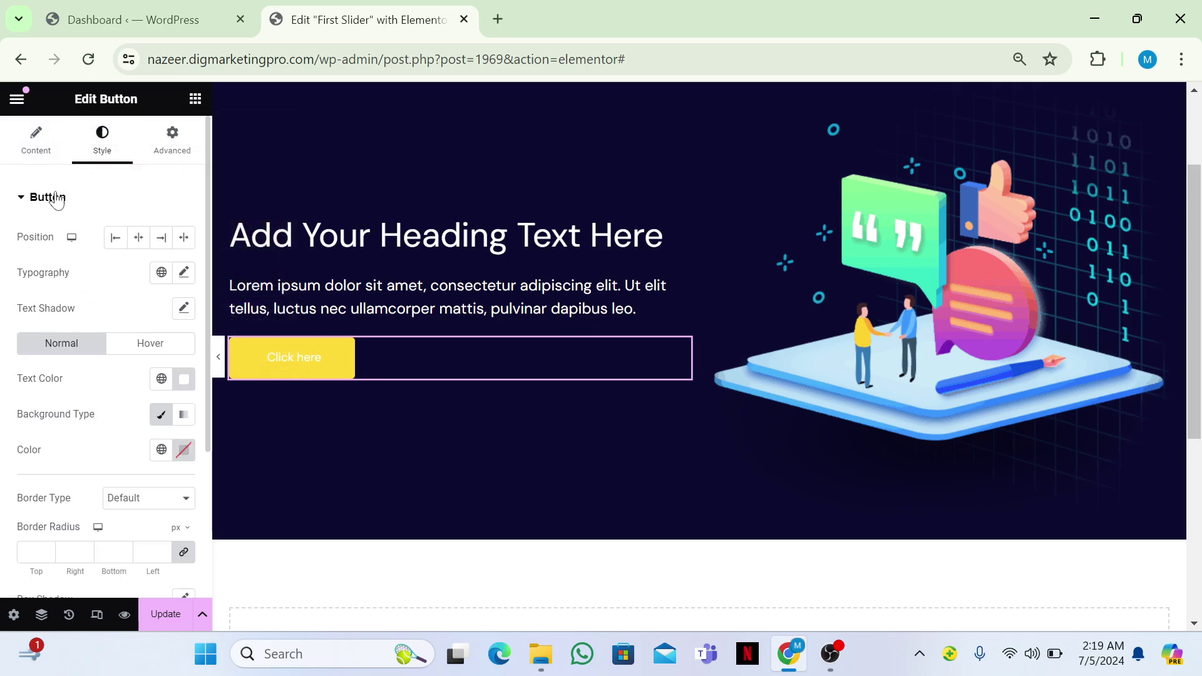
# Step: Set the "Click here" button's background to the classic violet-blue color #4035BA and its border radius to 30 px on all corners
pyautogui.click(165, 416)
pyautogui.click(165, 416)
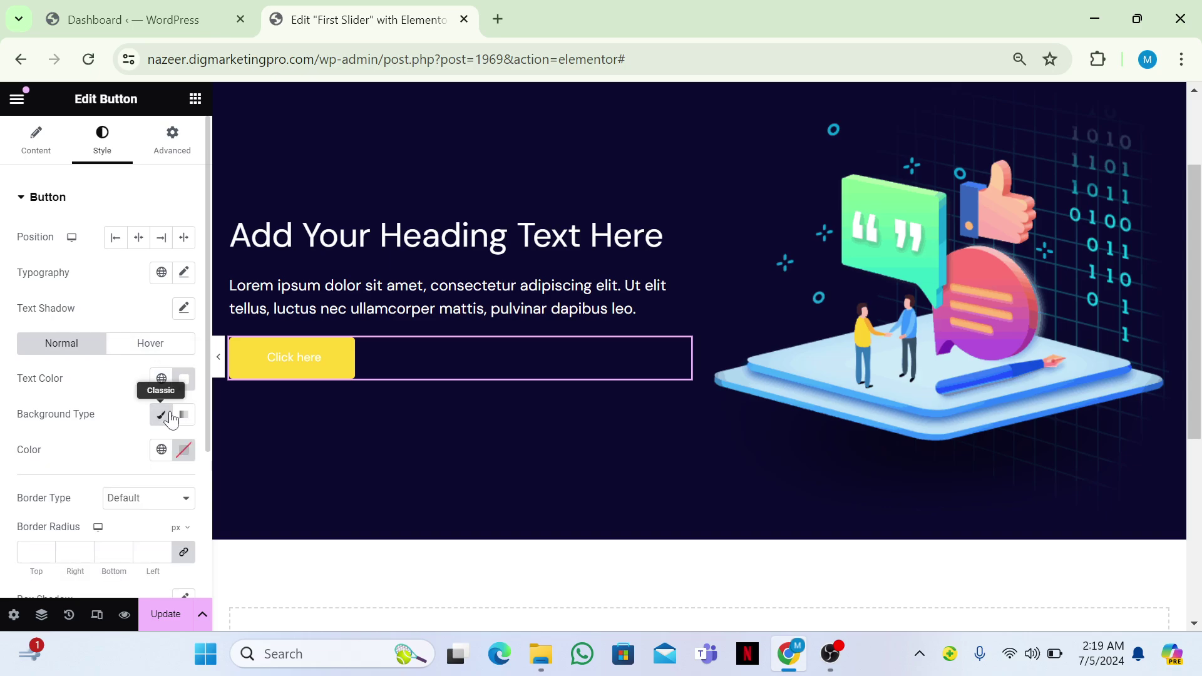
pyautogui.click(185, 452)
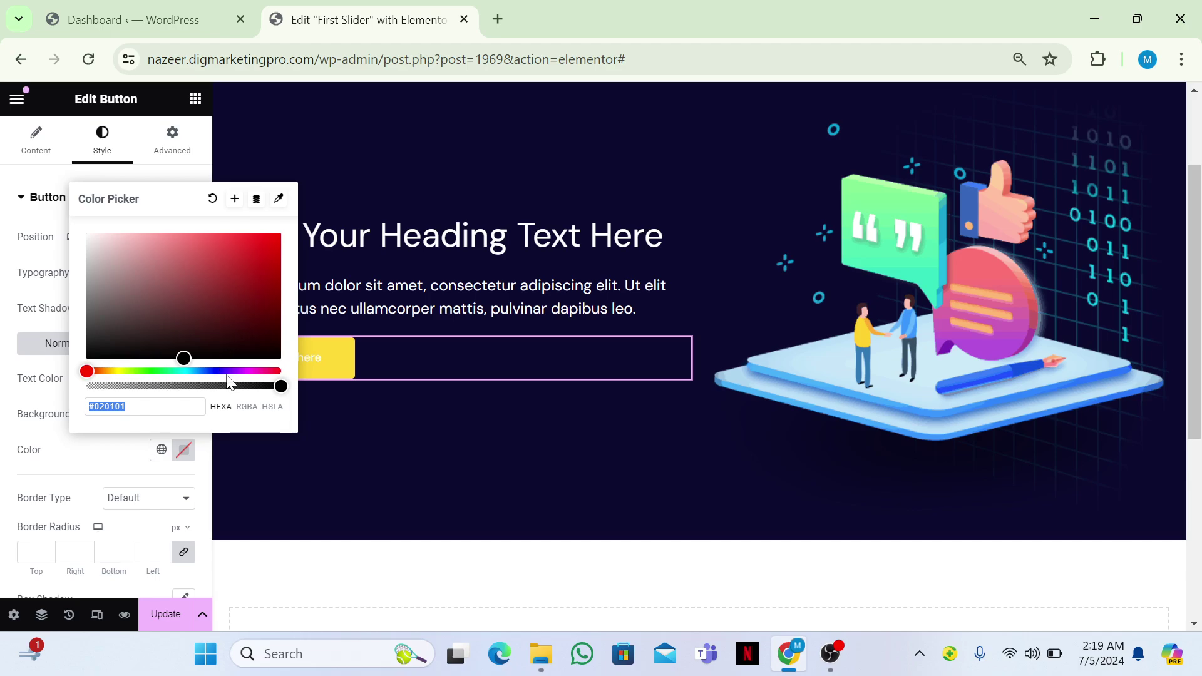
pyautogui.moveTo(227, 375); pyautogui.dragTo(218, 371)
pyautogui.click(230, 302)
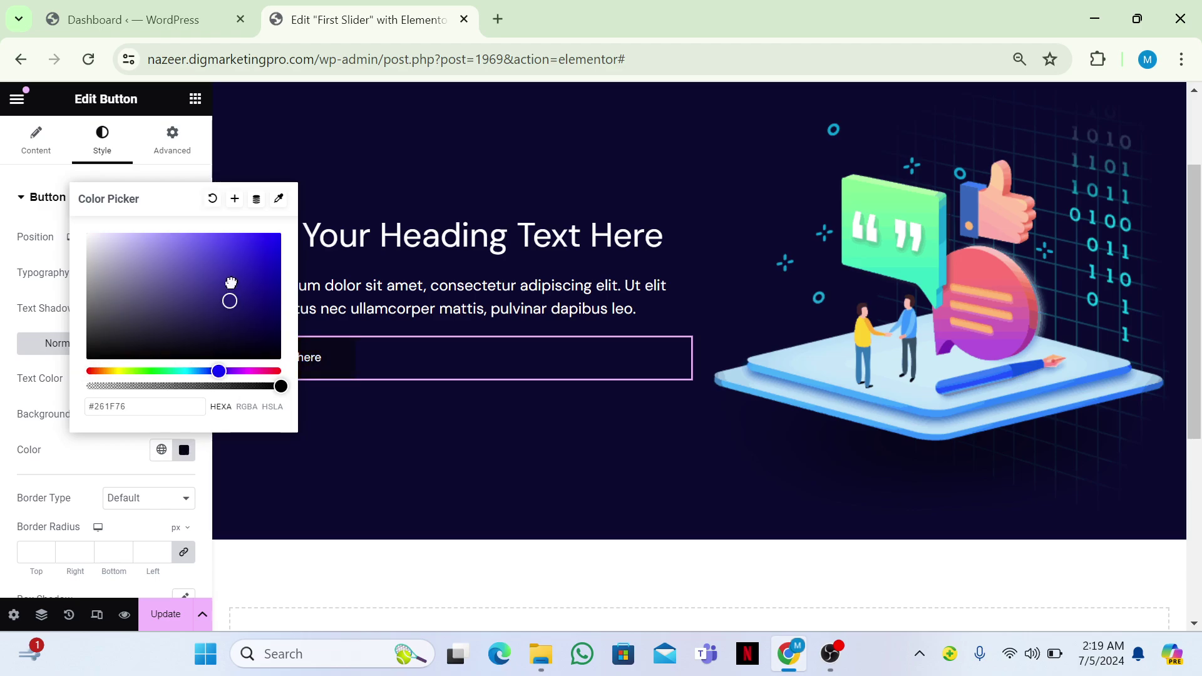
pyautogui.moveTo(231, 283)
pyautogui.mouseDown()
pyautogui.moveTo(234, 261)
pyautogui.moveTo(218, 251)
pyautogui.moveTo(226, 267)
pyautogui.mouseUp()
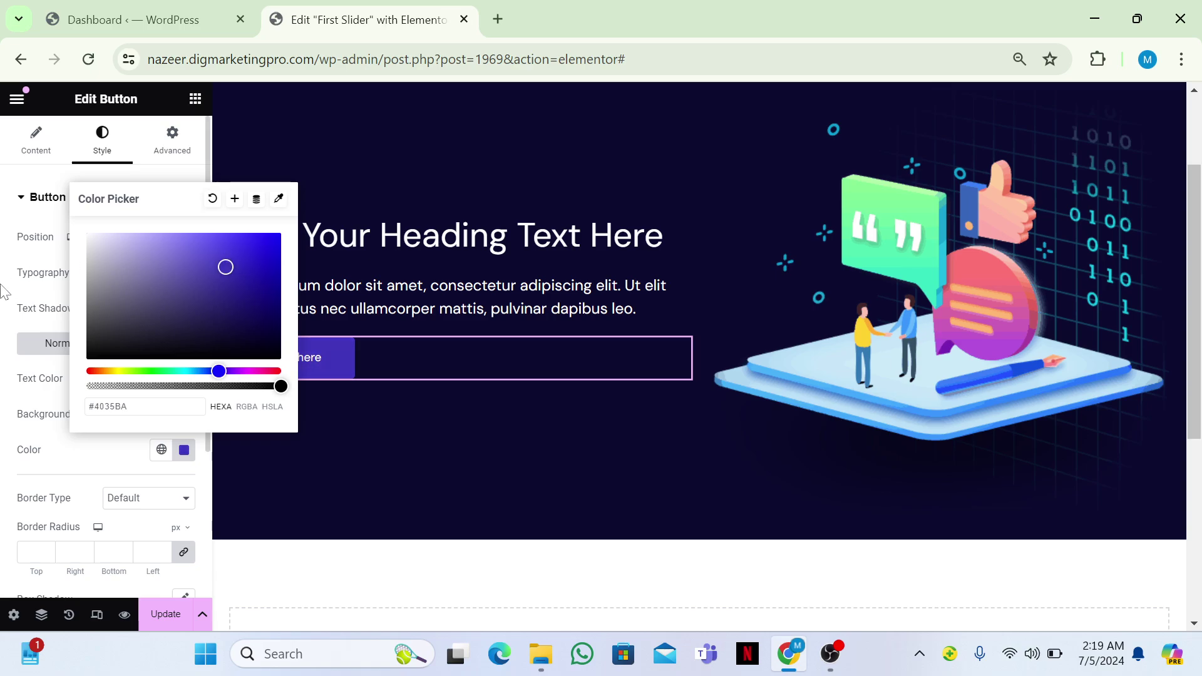
pyautogui.click(4, 291)
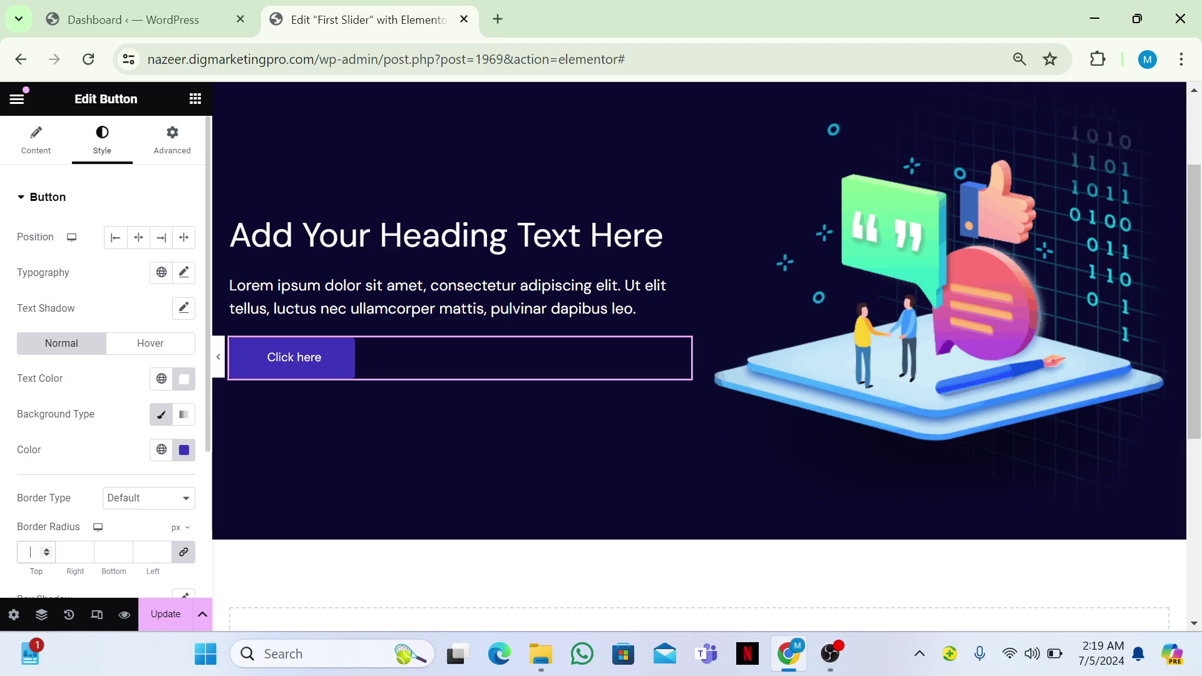
pyautogui.write('30')
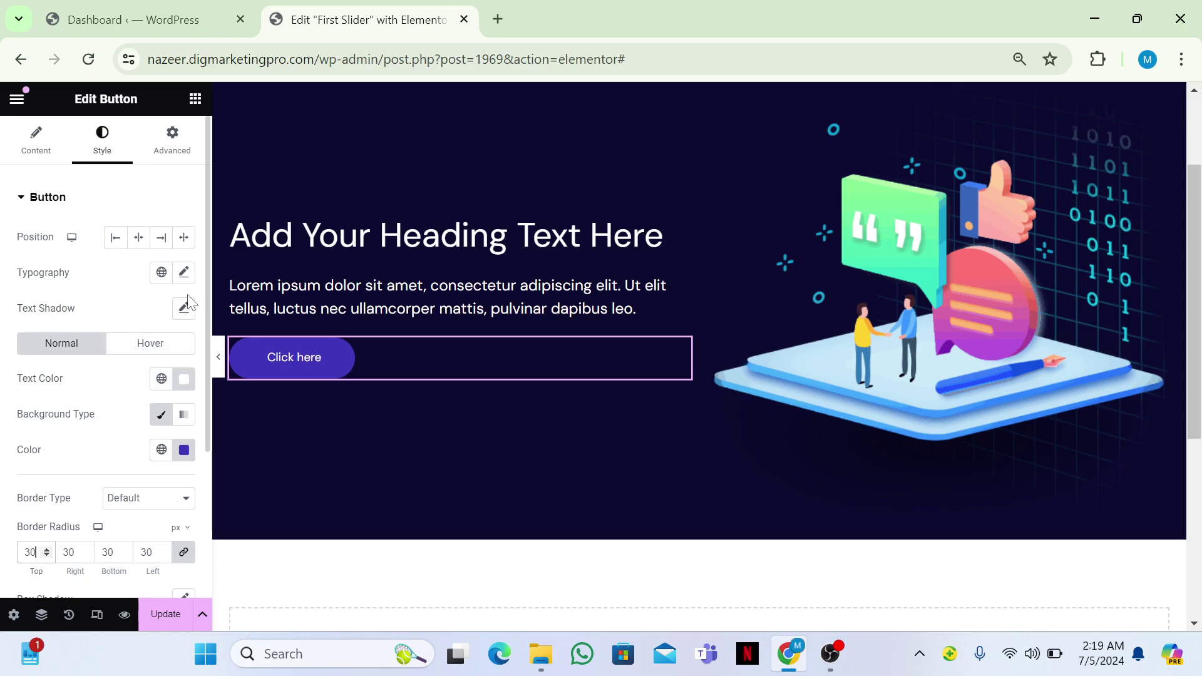
# Step: Set the button's typography to Normal style with a font size of 17 px
pyautogui.click(185, 274)
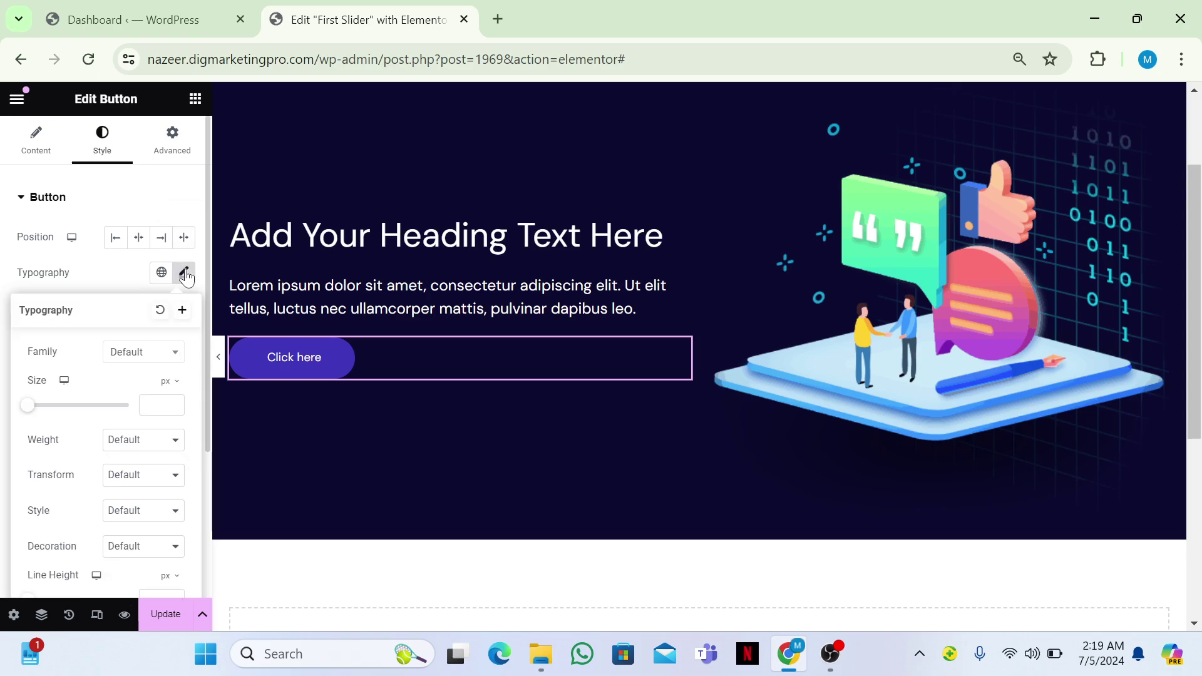
pyautogui.click(121, 524)
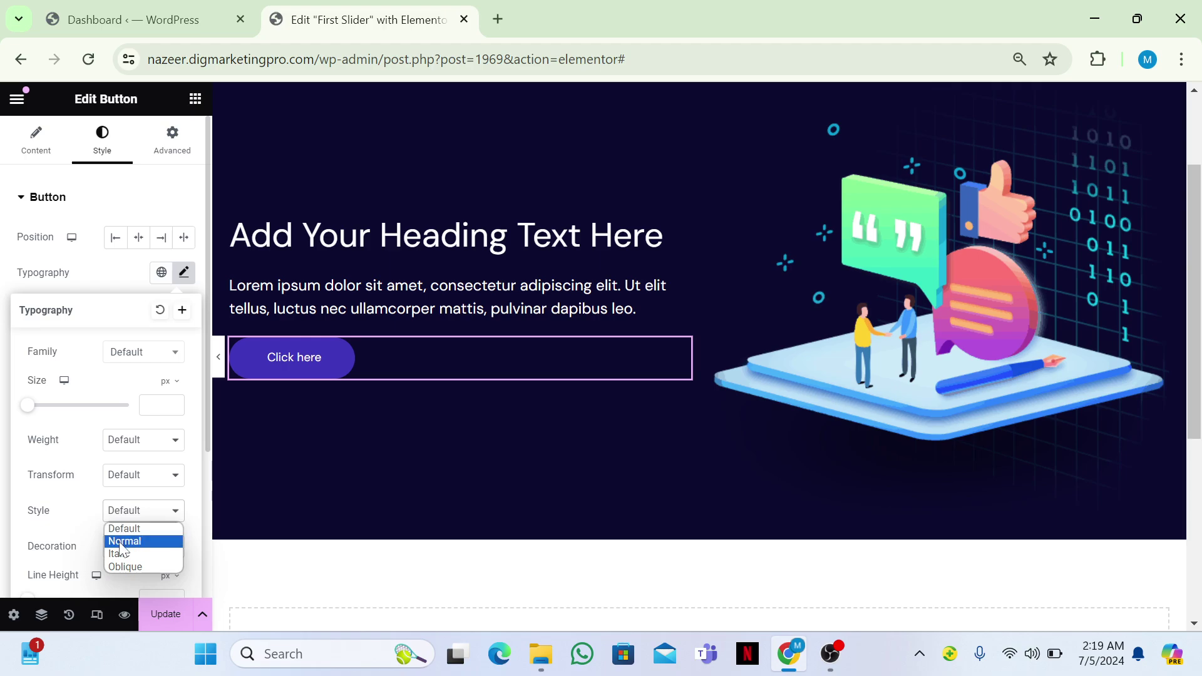
pyautogui.click(120, 541)
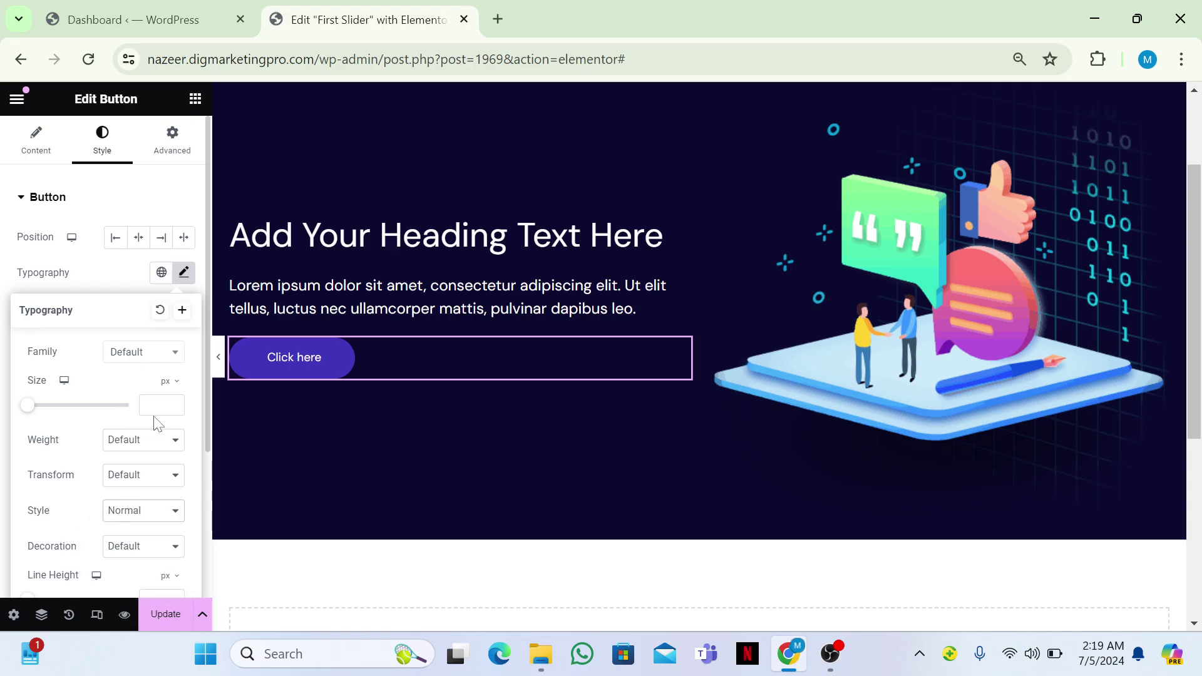
pyautogui.write('2')
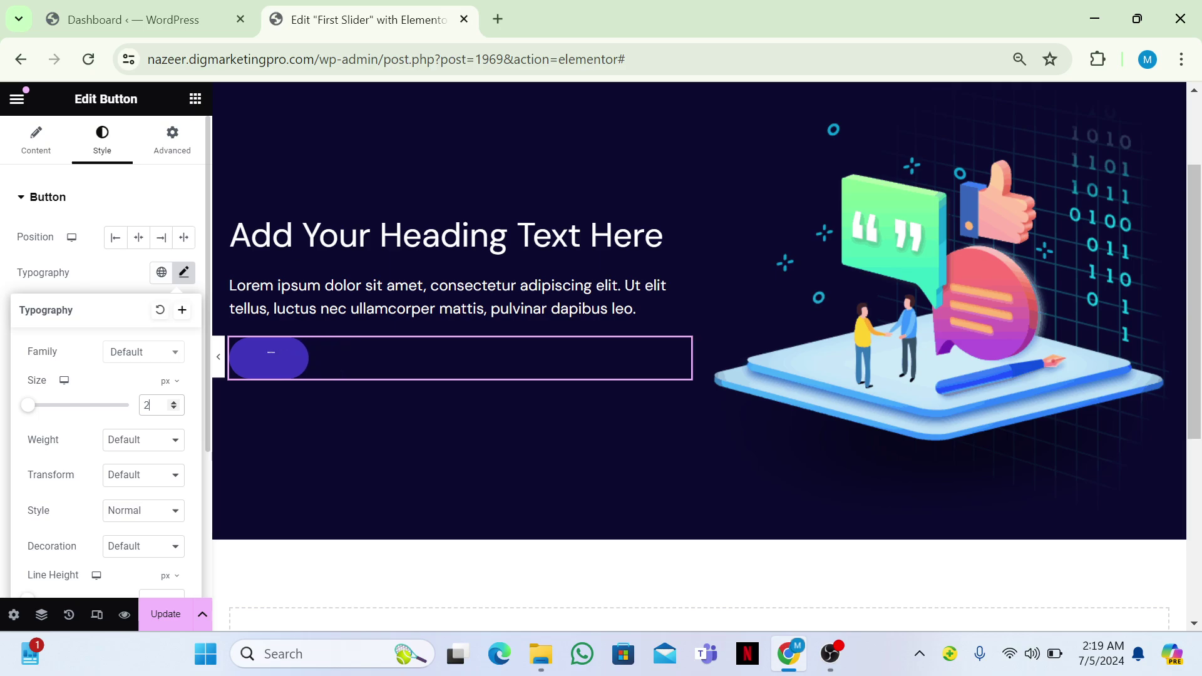
pyautogui.press('BackSpace')
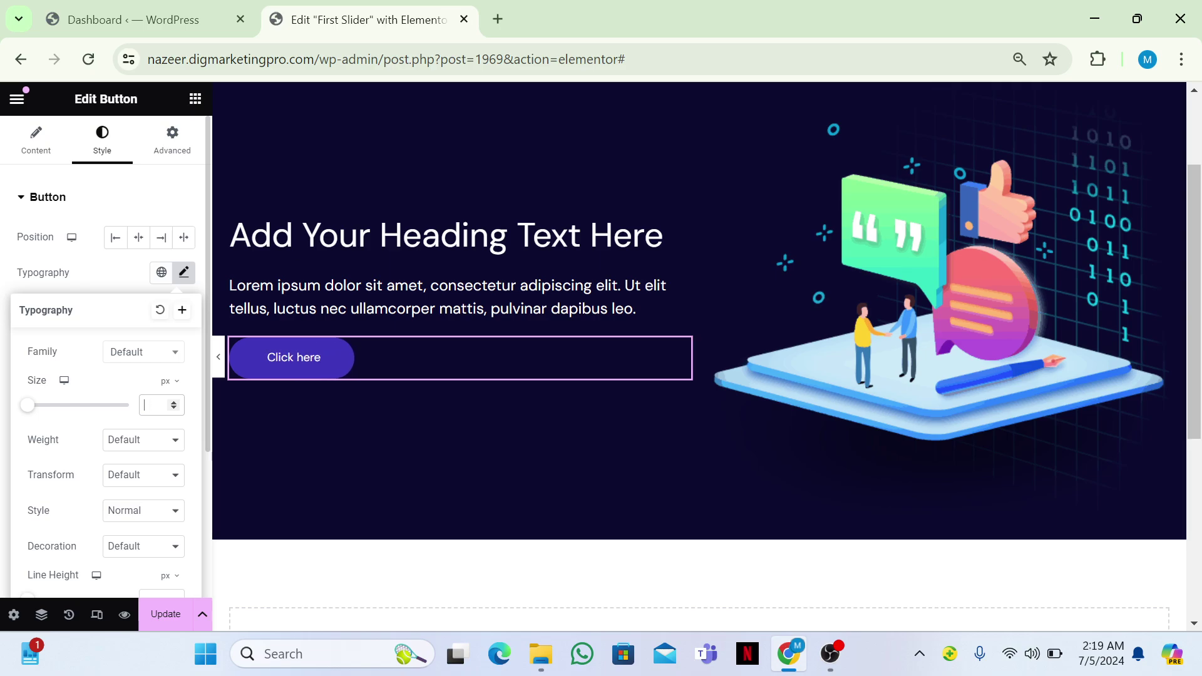
pyautogui.write('18')
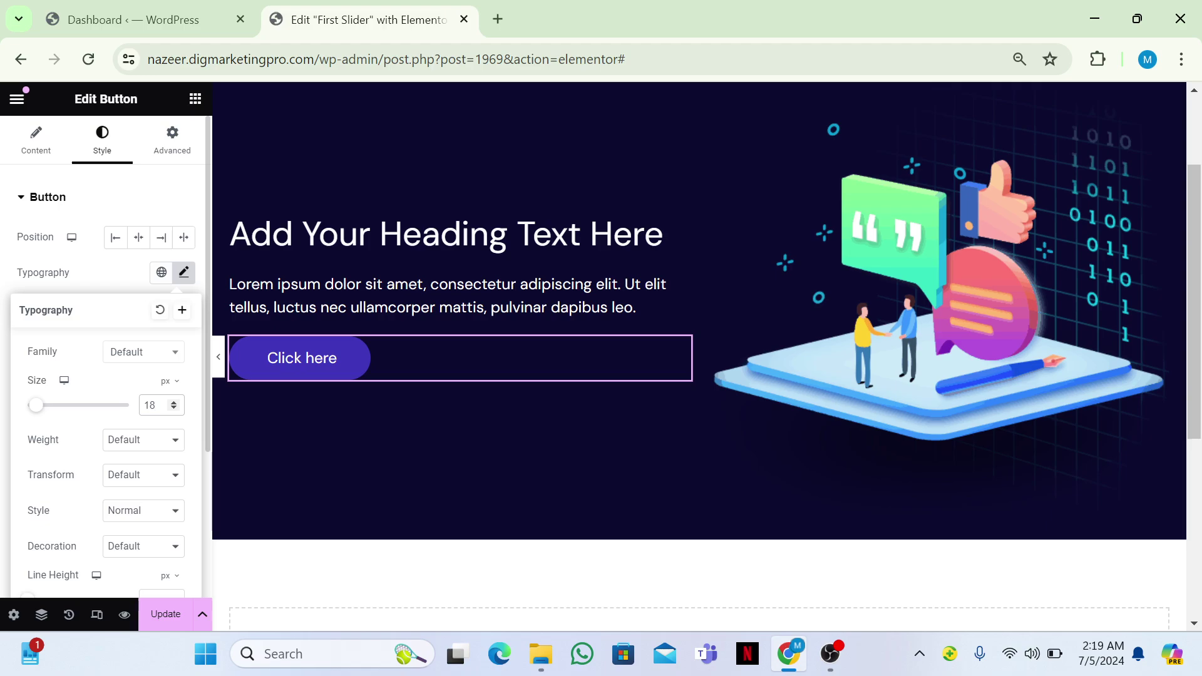
pyautogui.press('BackSpace')
pyautogui.write('7')
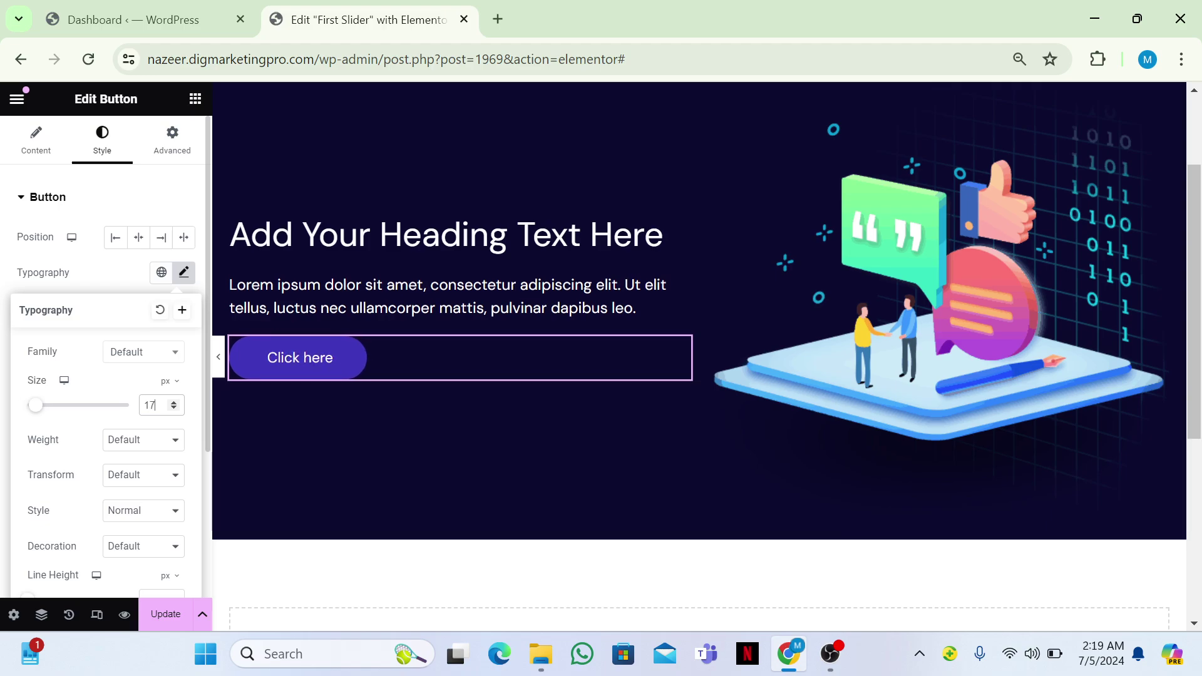
pyautogui.click(503, 415)
# Step: Set the outer container's padding to 0 px on all sides and update the template
pyautogui.scroll(1, 503, 414)
pyautogui.scroll(-1, 503, 415)
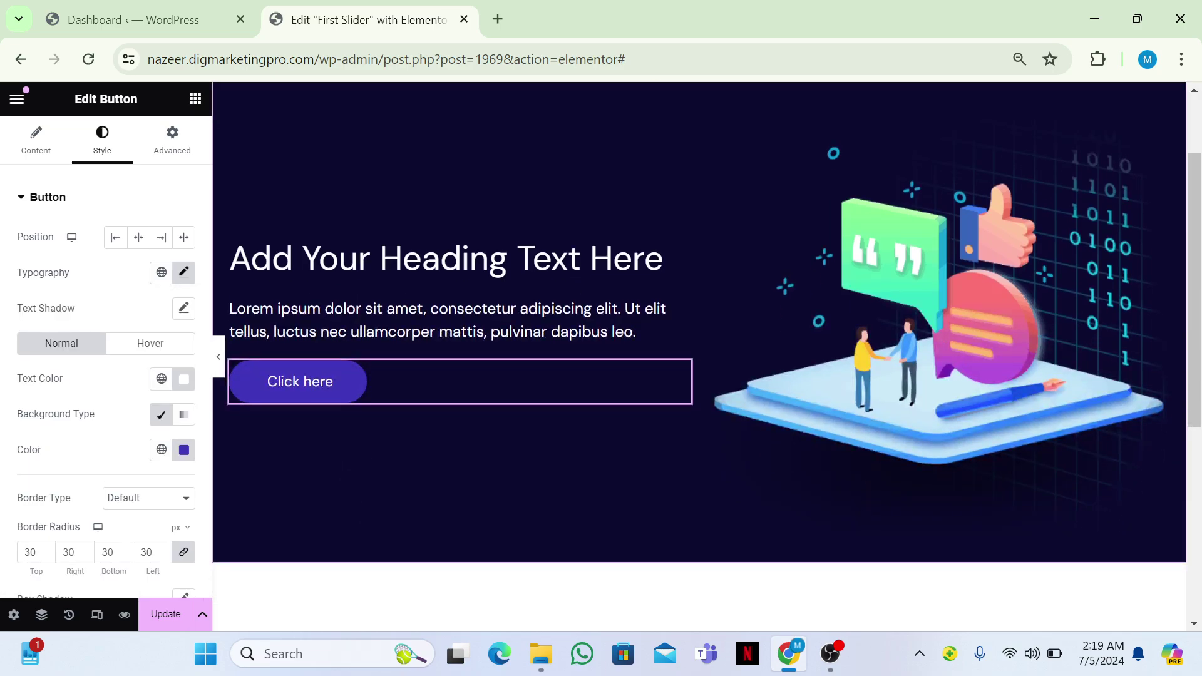
pyautogui.scroll(1, 708, 152)
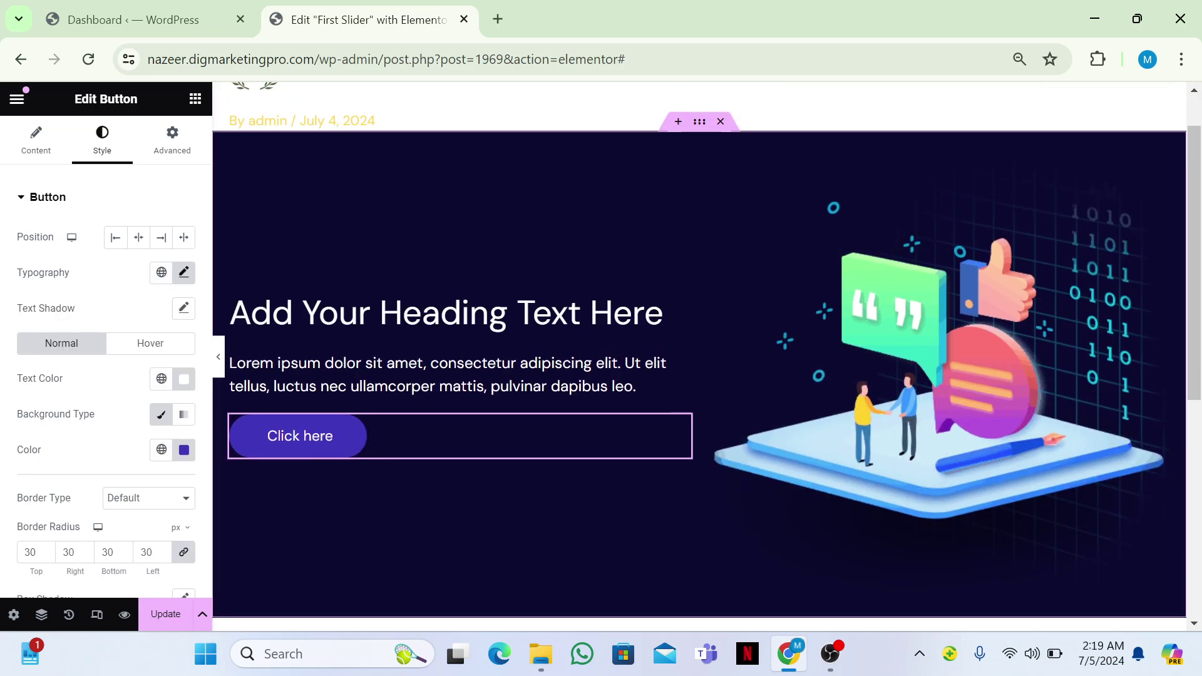
pyautogui.click(704, 131)
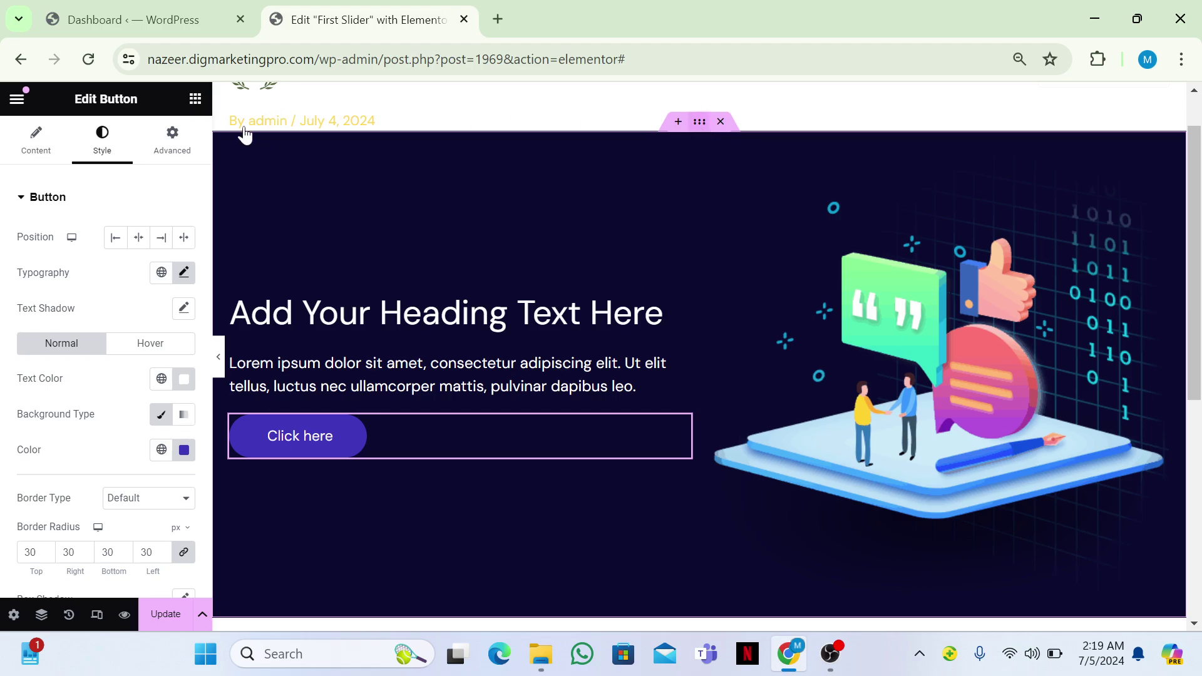
pyautogui.click(169, 153)
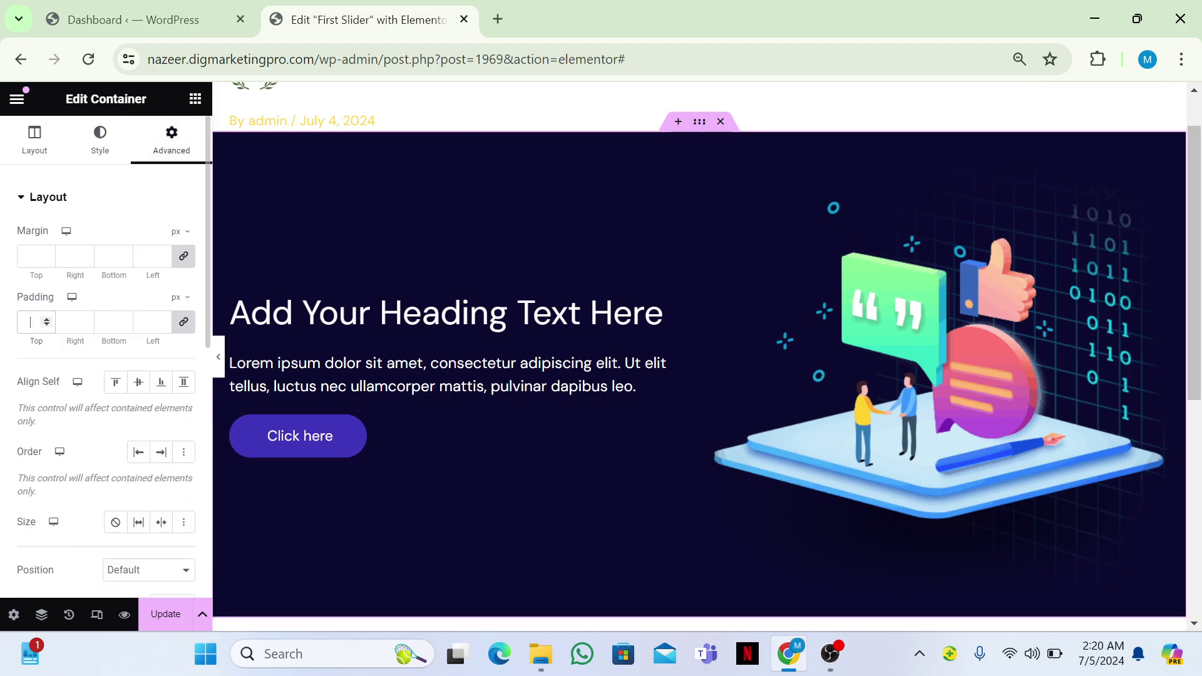
pyautogui.click(31, 322)
pyautogui.write('0')
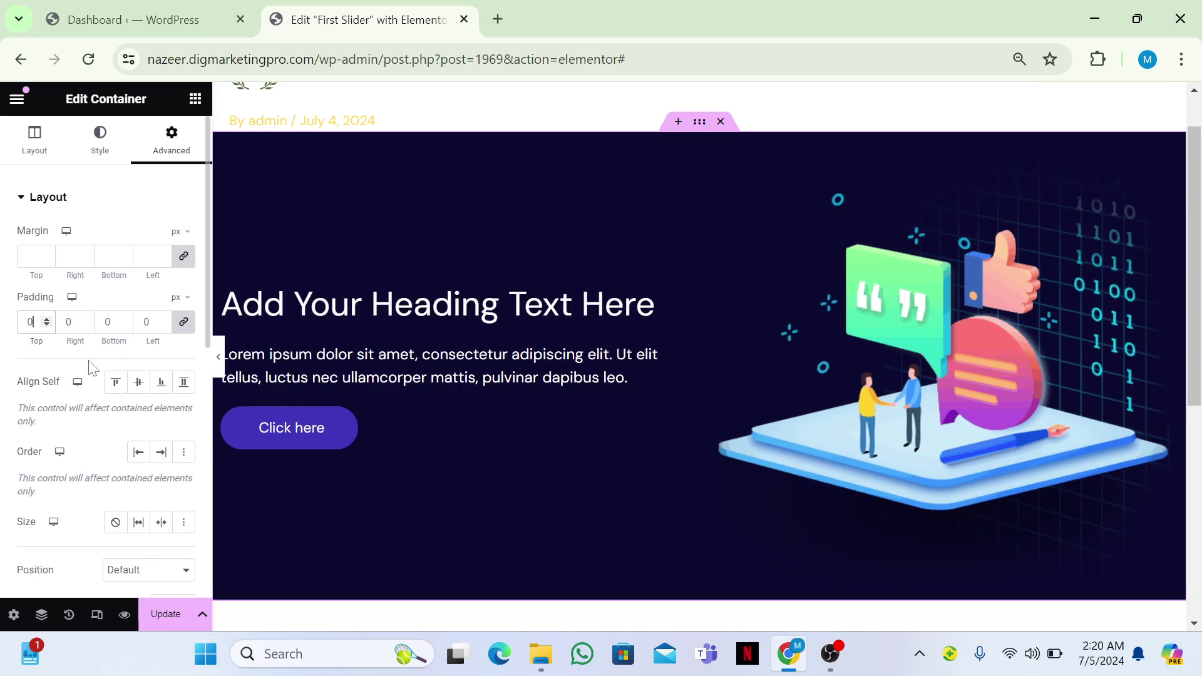
pyautogui.click(165, 614)
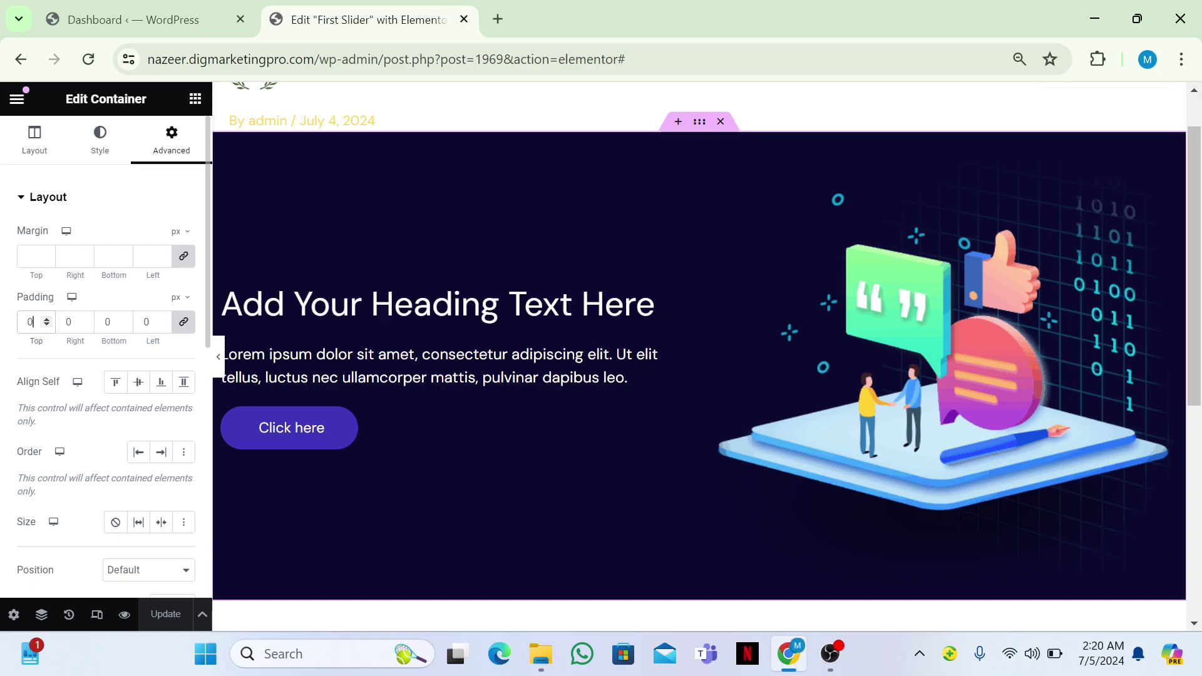
# Step: Clear the outer container's padding values and update the template
pyautogui.press('BackSpace')
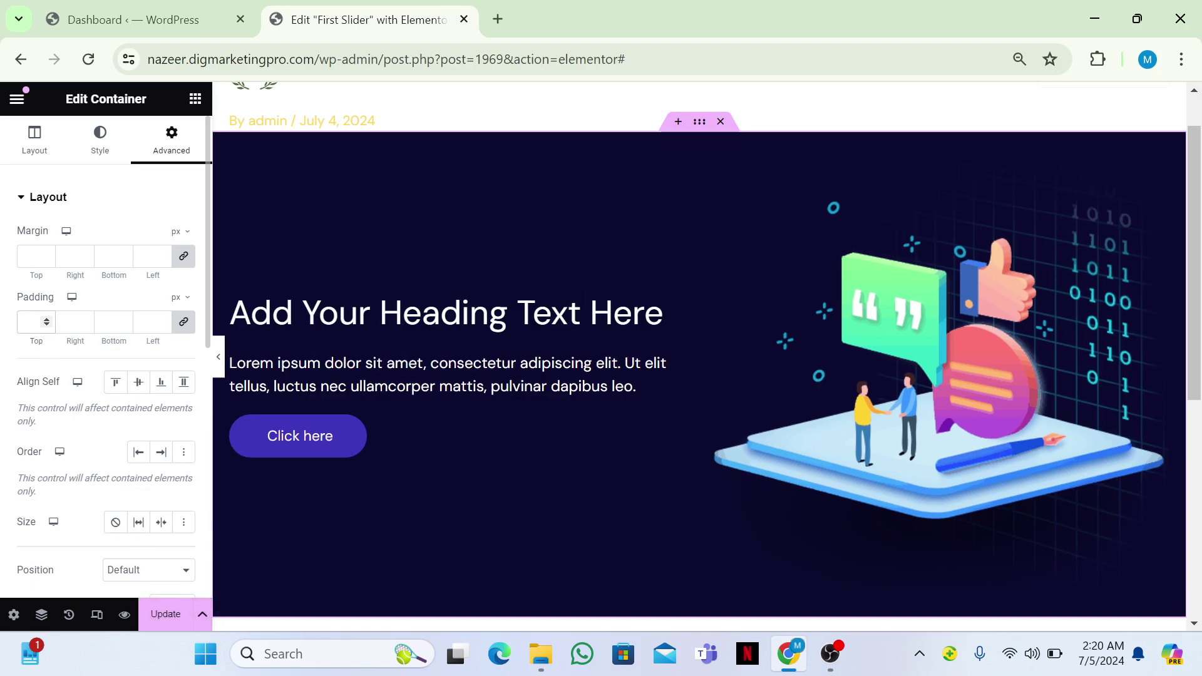
pyautogui.click(169, 616)
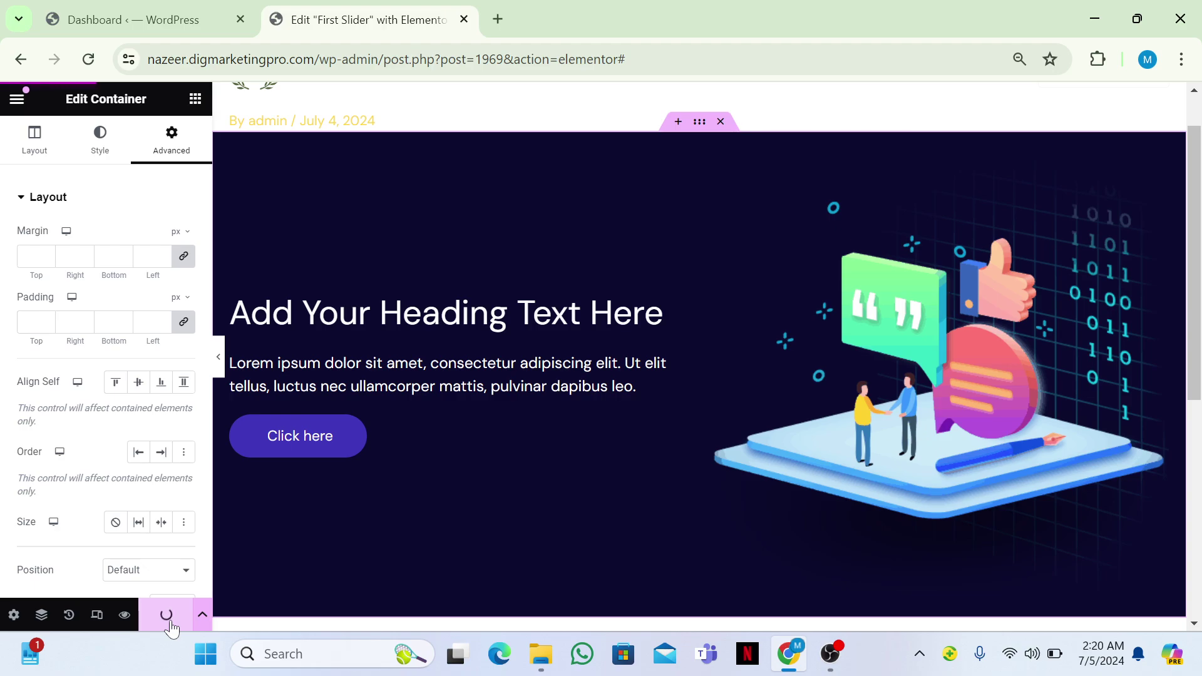
# Step: Create a new Elementor template of type Section named "Second Slider" in a separate browser tab
pyautogui.click(115, 8)
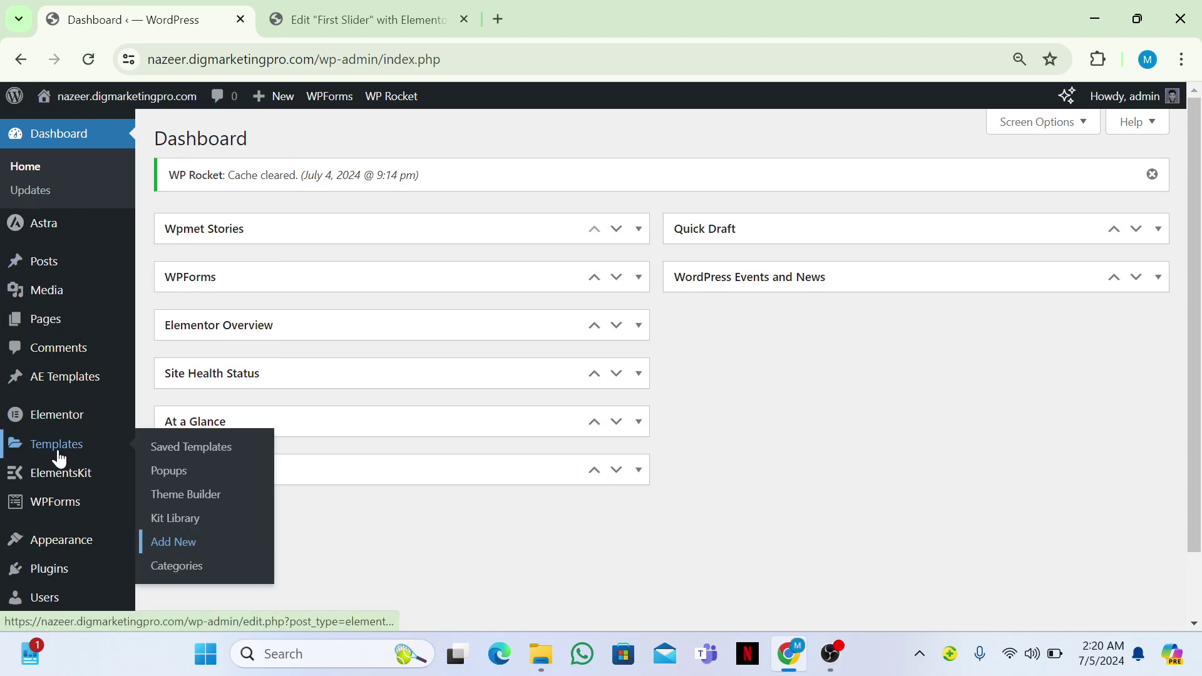
pyautogui.rightClick(181, 546)
pyautogui.click(202, 330)
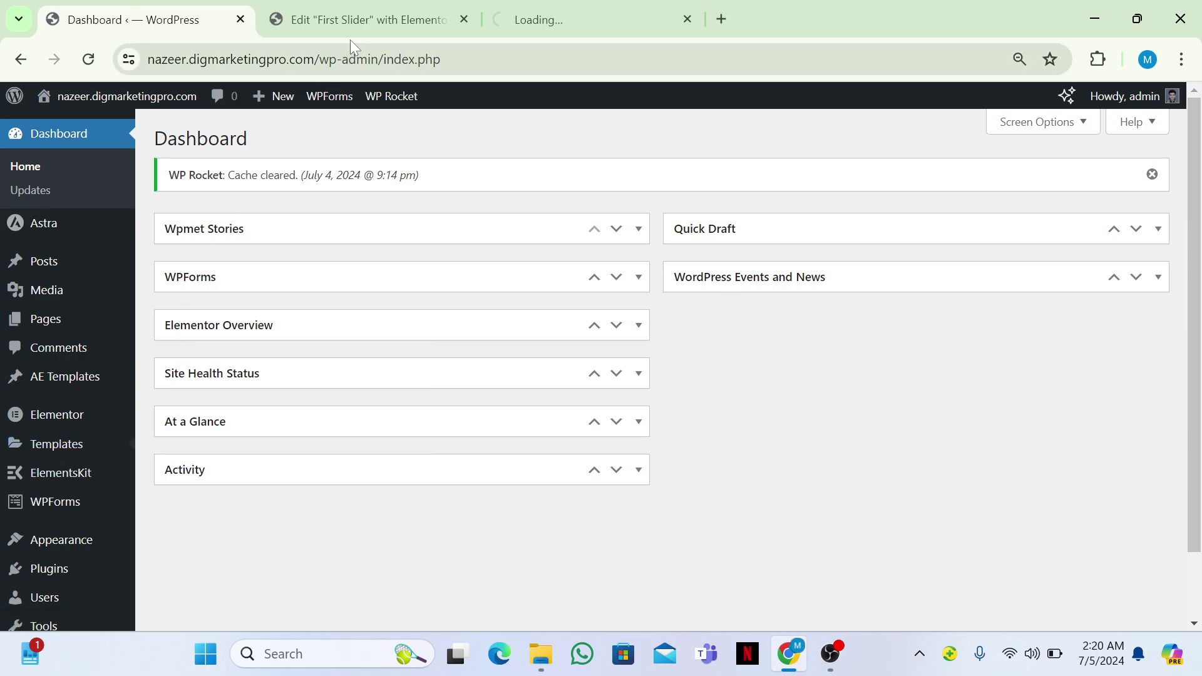
pyautogui.click(577, 18)
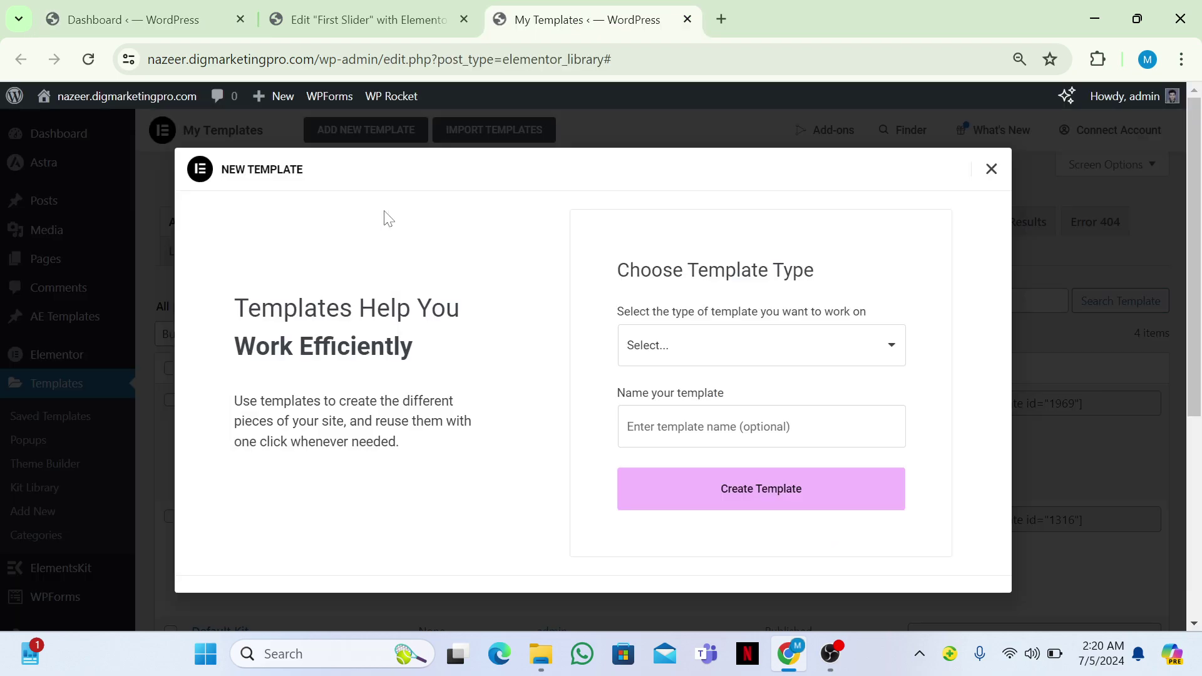
pyautogui.click(655, 346)
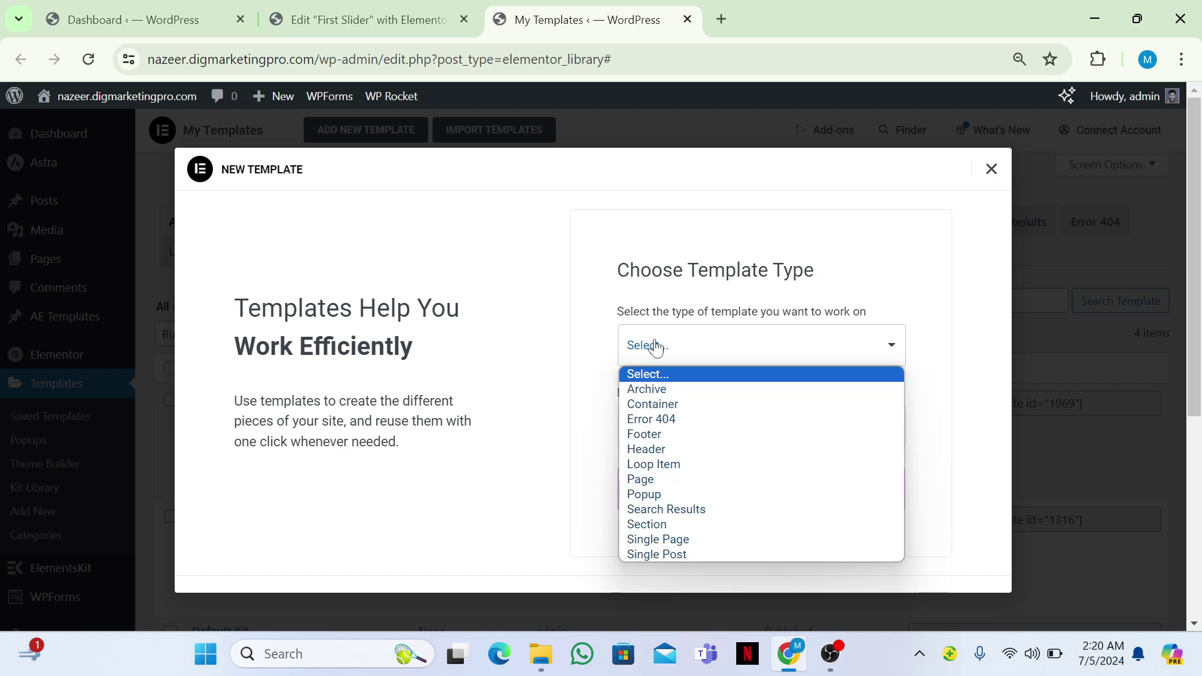
pyautogui.click(648, 524)
pyautogui.click(665, 435)
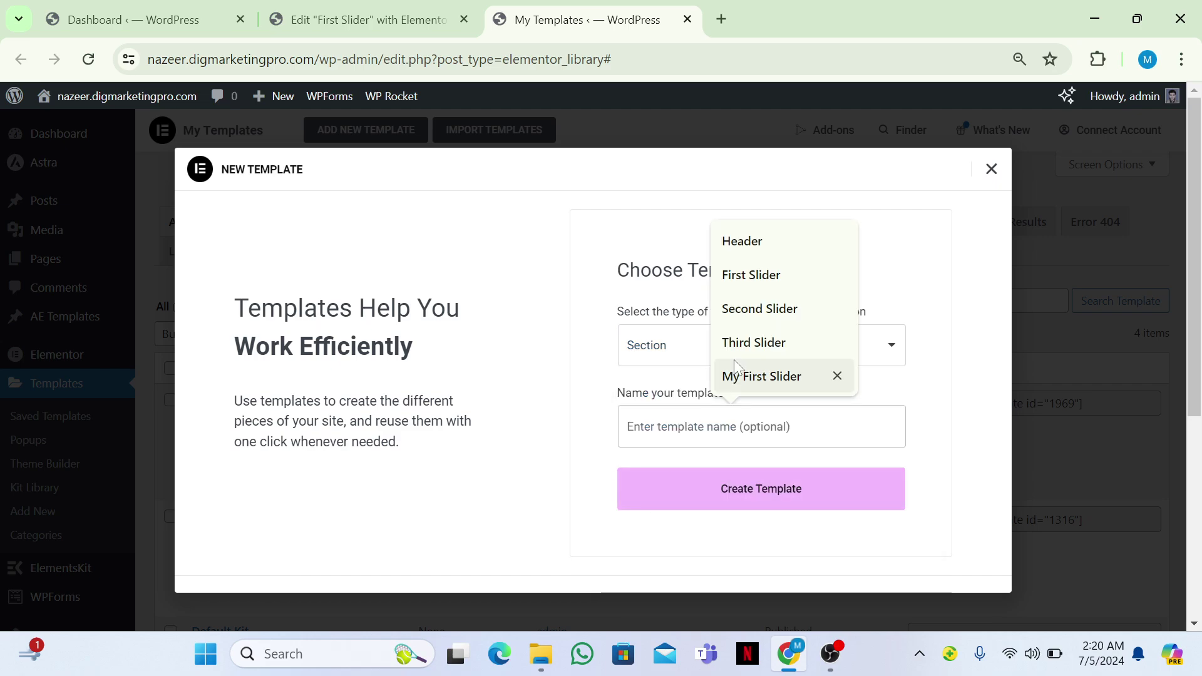
pyautogui.click(777, 310)
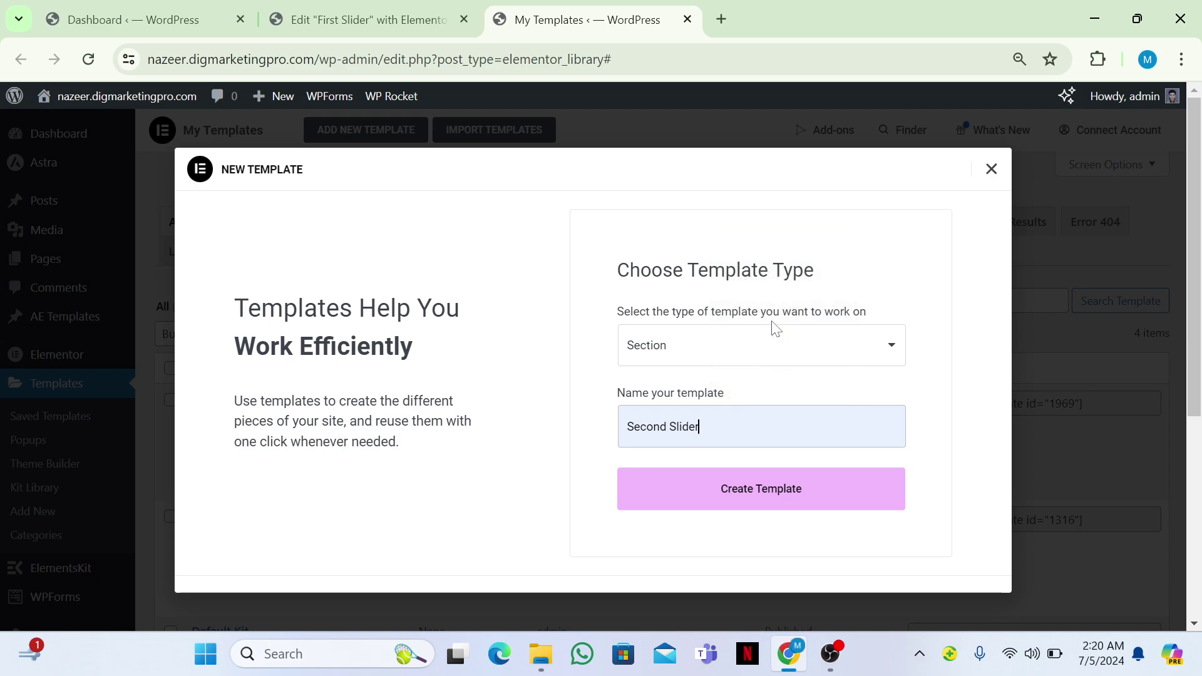
pyautogui.click(728, 507)
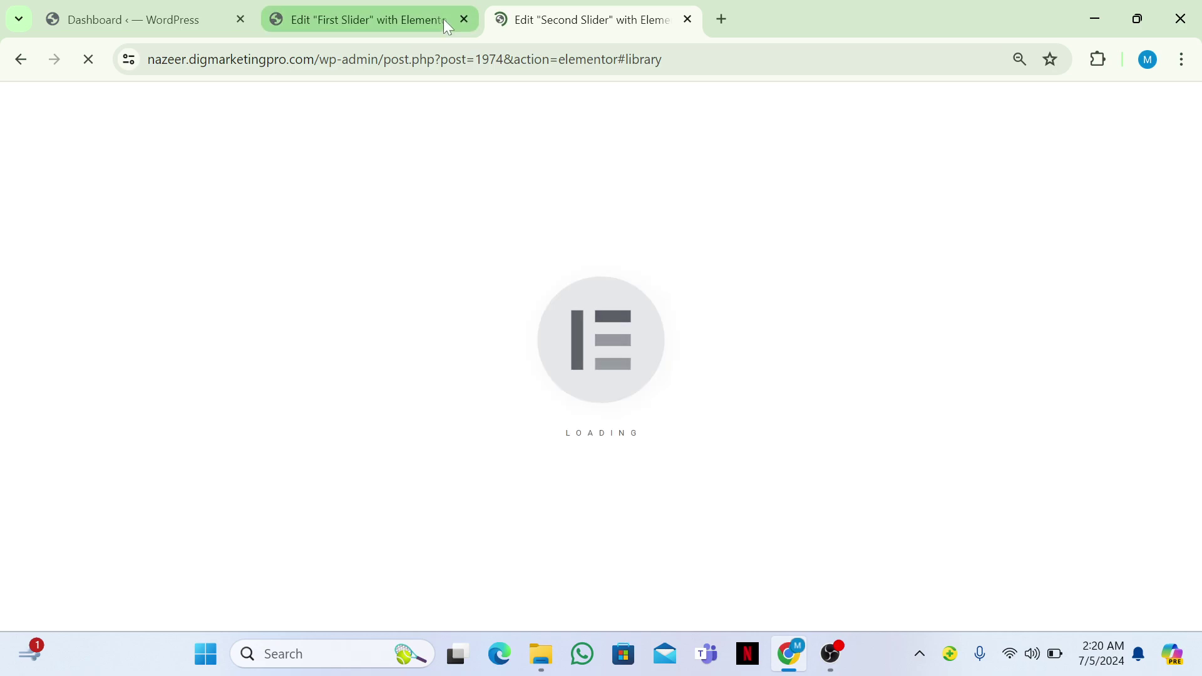
# Step: Copy the whole outer container from the "First Slider" template
pyautogui.moveTo(408, 13)
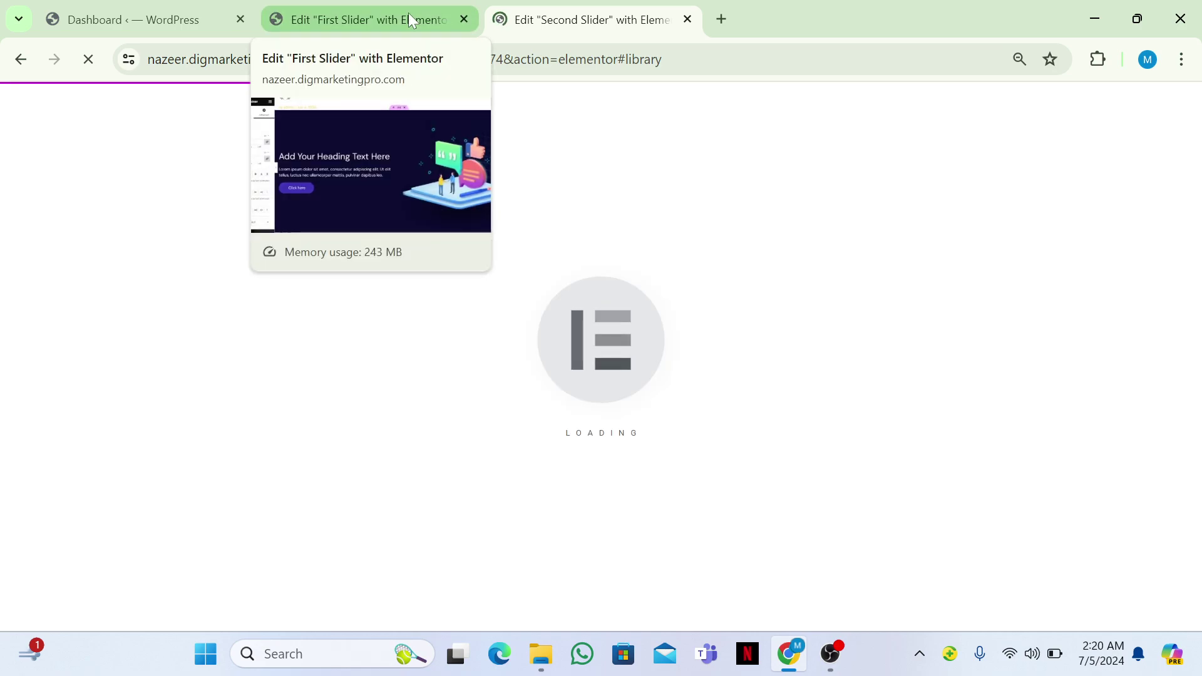
pyautogui.click(409, 12)
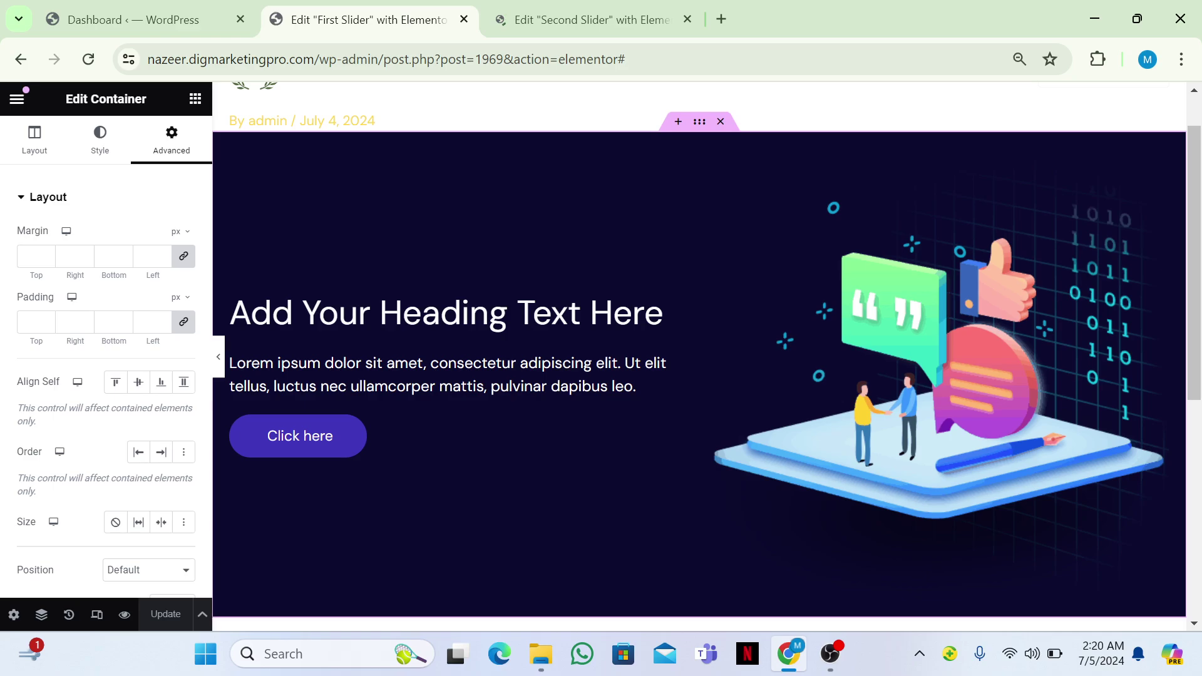
pyautogui.rightClick(699, 125)
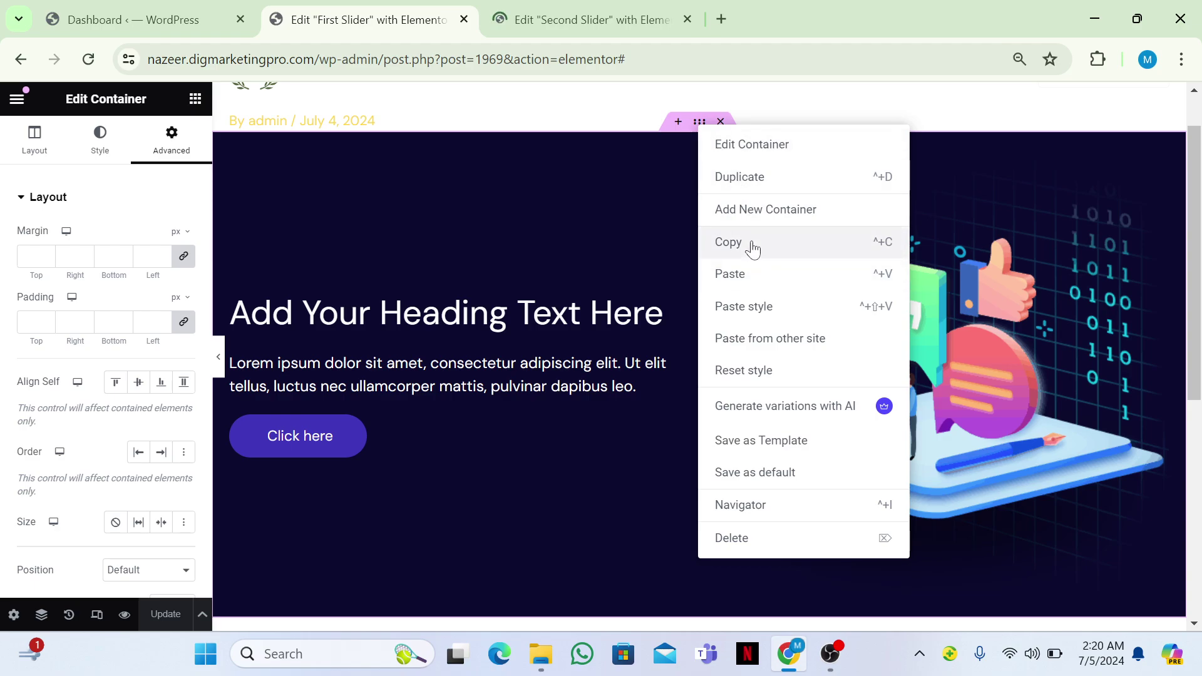
pyautogui.click(752, 245)
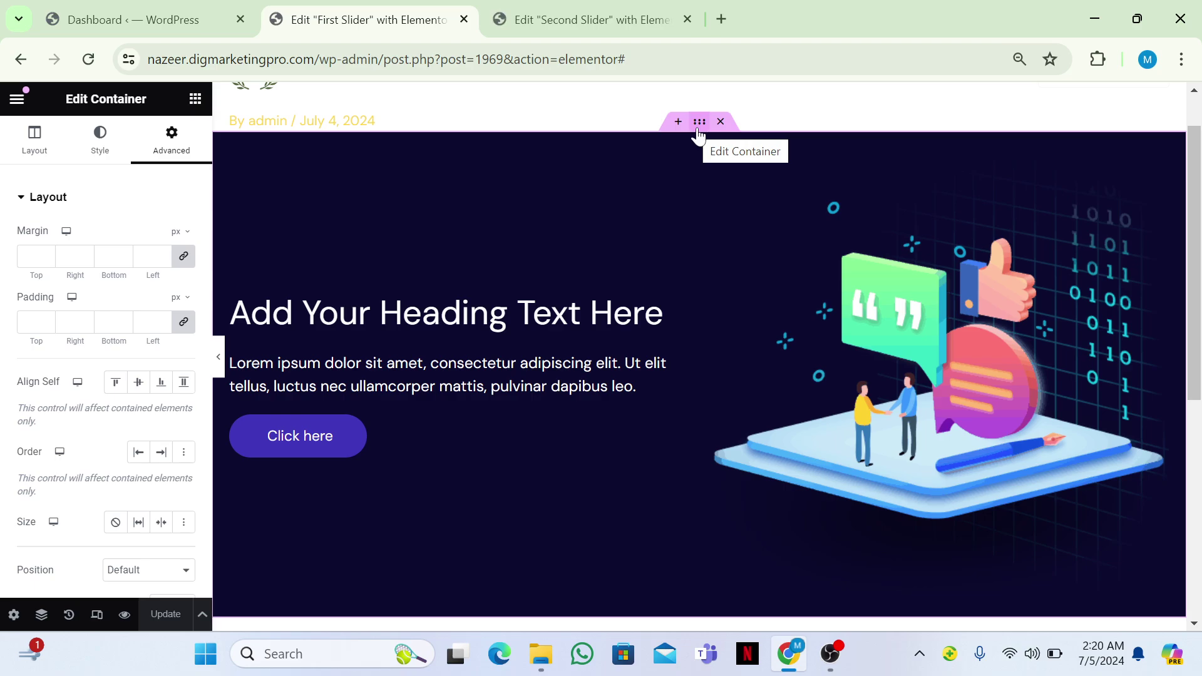
# Step: Paste the copied slider container into the empty "Second Slider" template, dismissing the template library
pyautogui.click(570, 6)
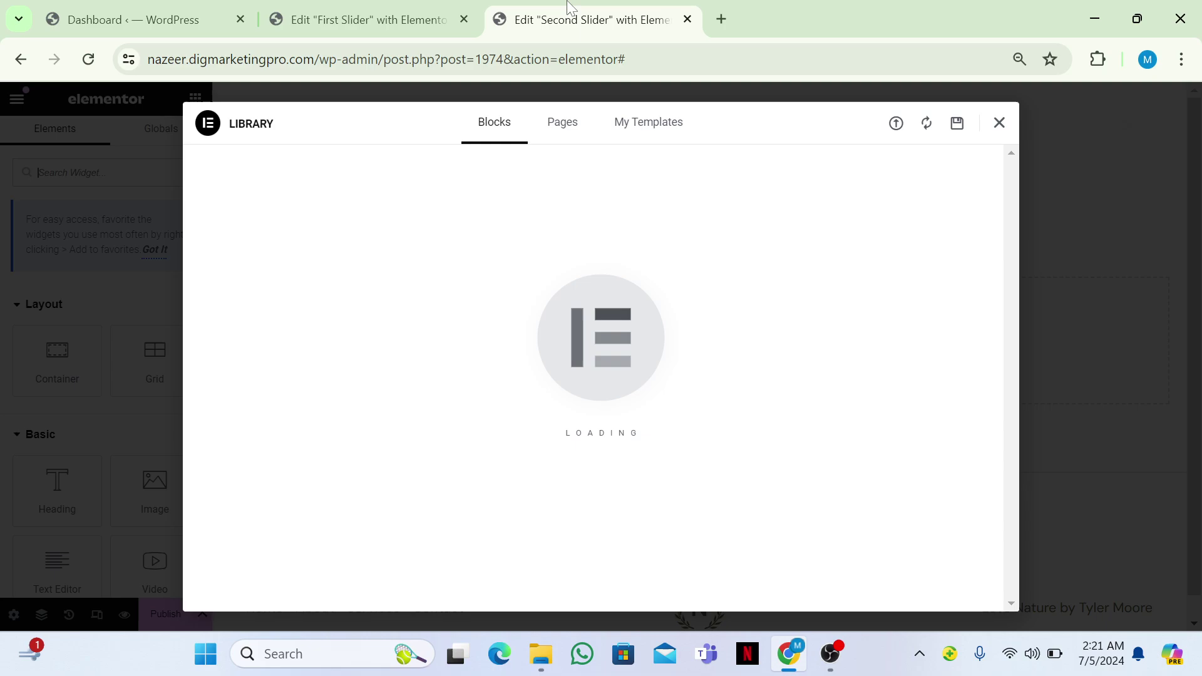
pyautogui.click(999, 122)
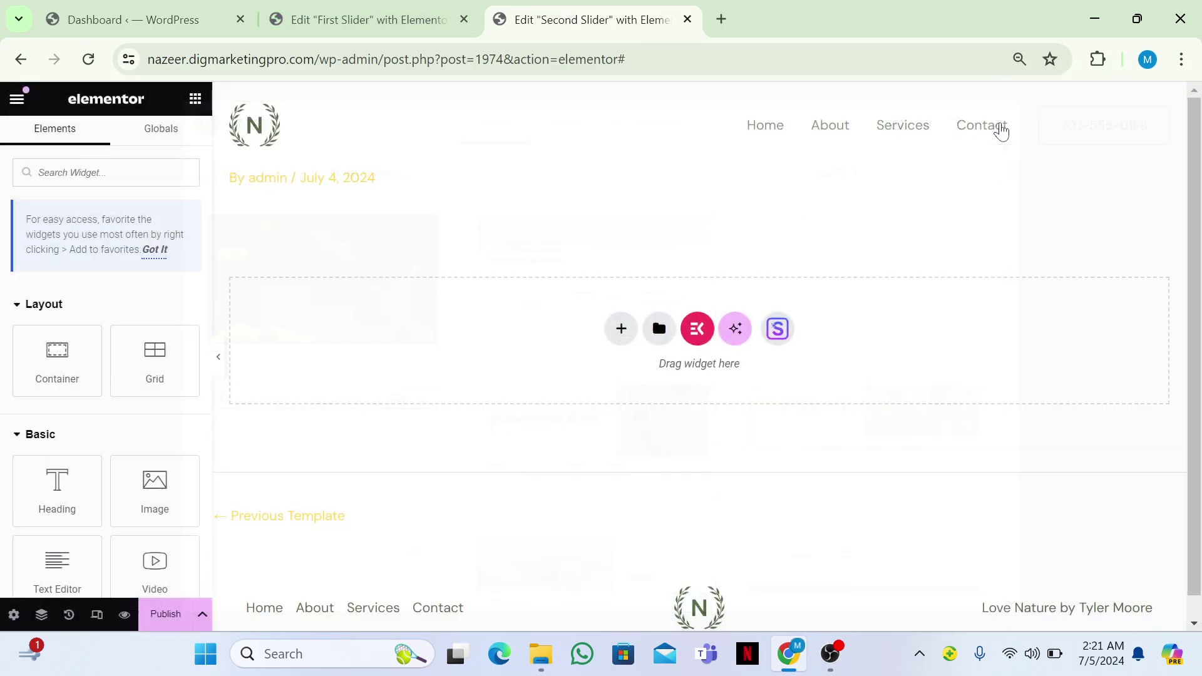
pyautogui.rightClick(563, 295)
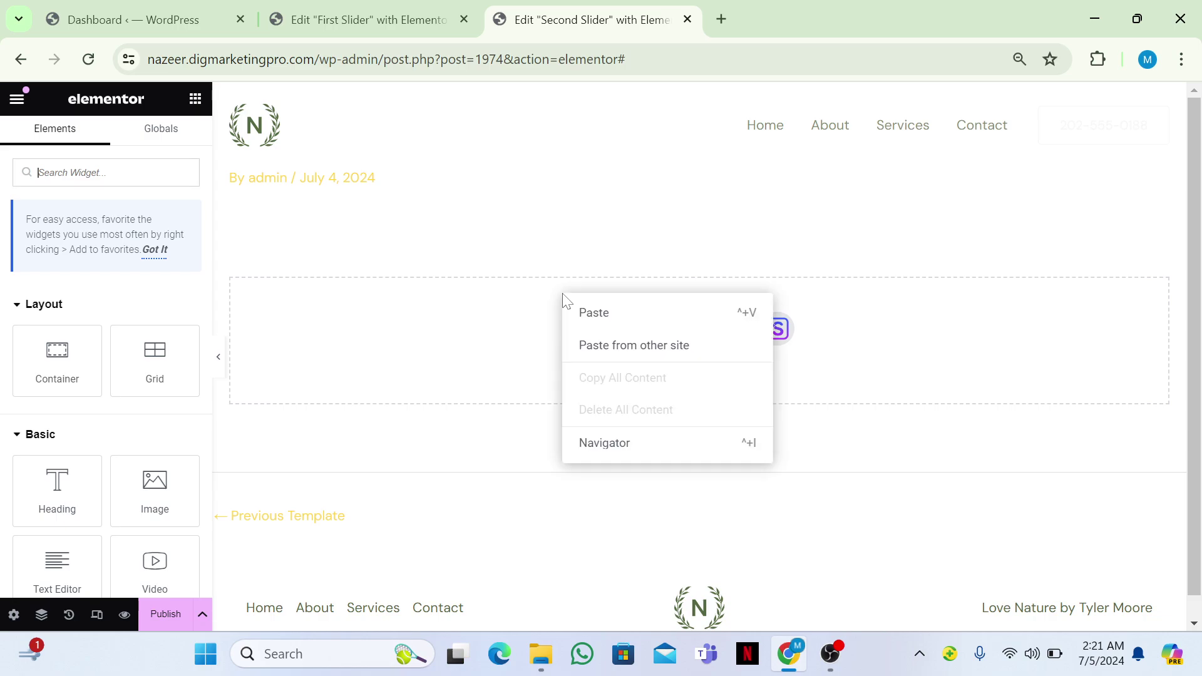
pyautogui.click(595, 313)
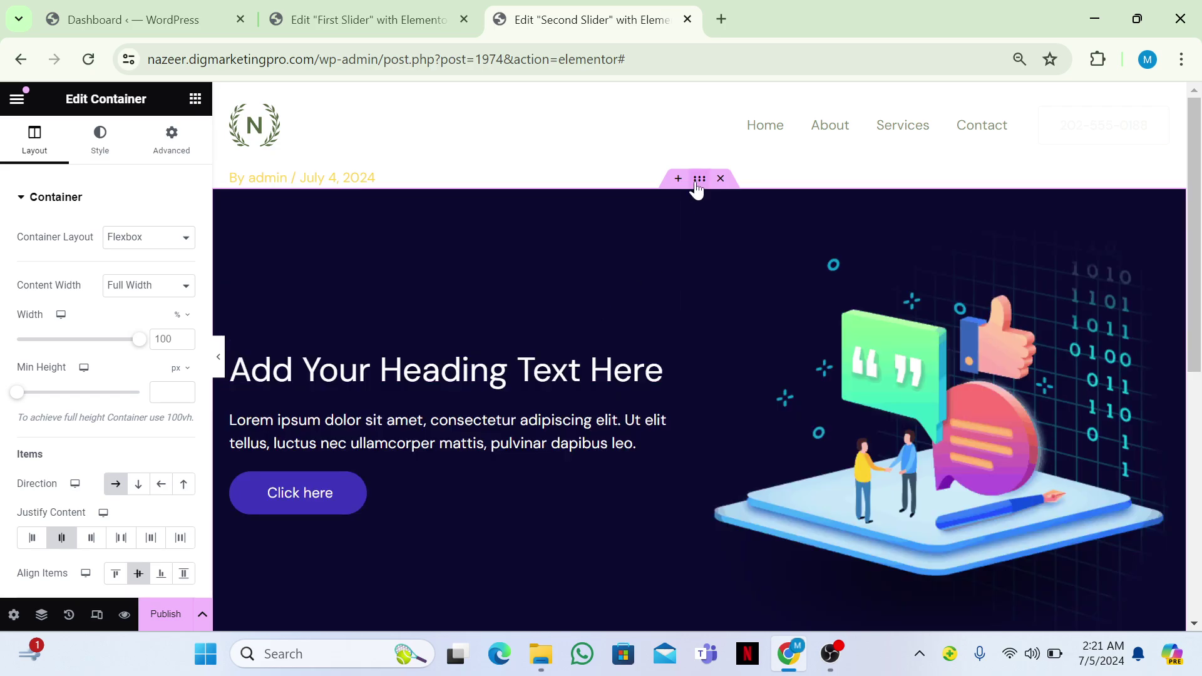
# Step: Change the pasted container's background color to black and publish the "Second Slider" template
pyautogui.click(85, 138)
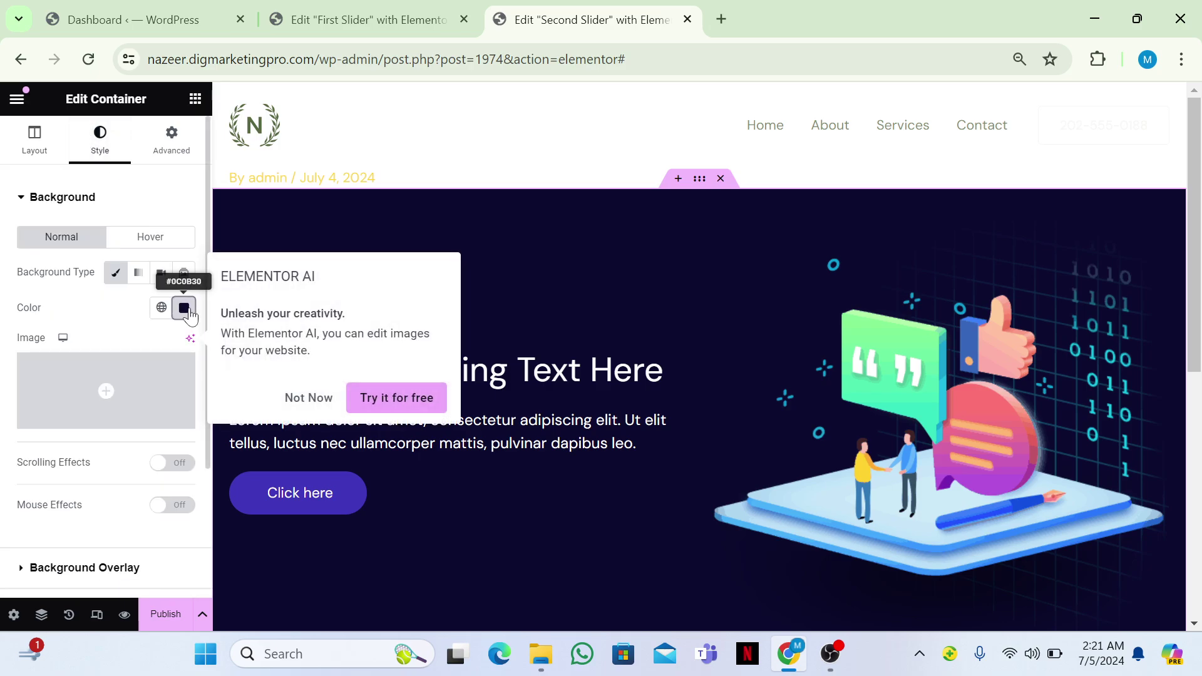
pyautogui.click(188, 314)
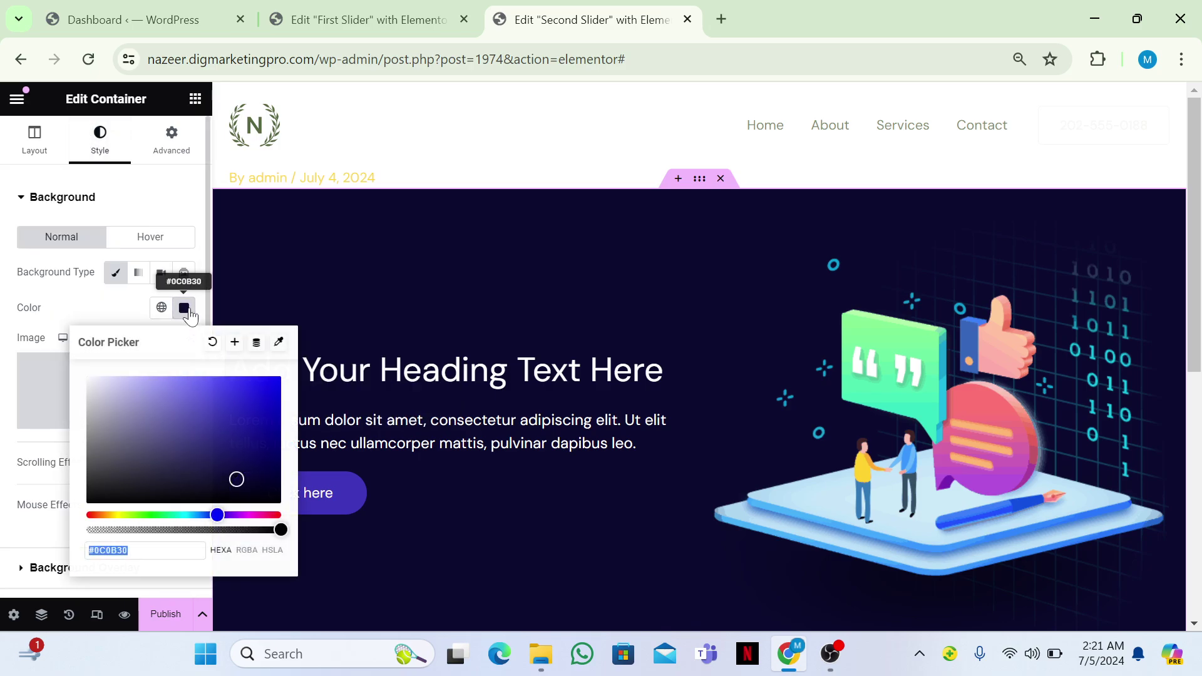
pyautogui.click(206, 423)
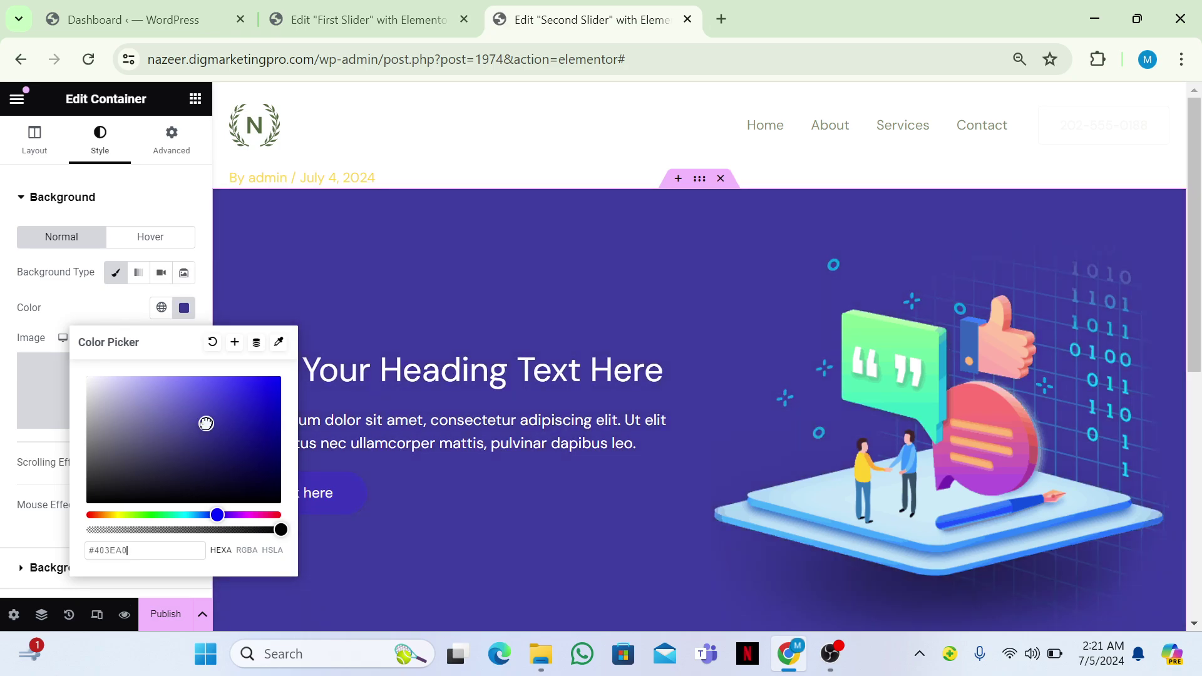
pyautogui.moveTo(206, 422); pyautogui.dragTo(66, 509)
pyautogui.click(13, 501)
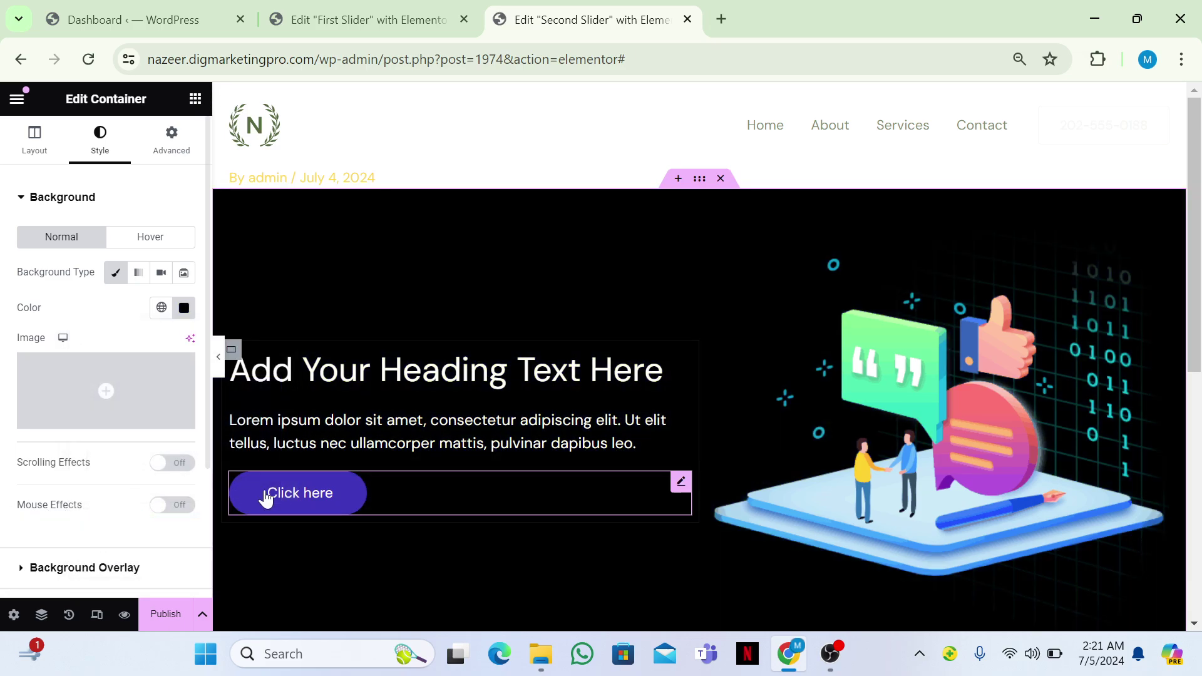
pyautogui.click(346, 494)
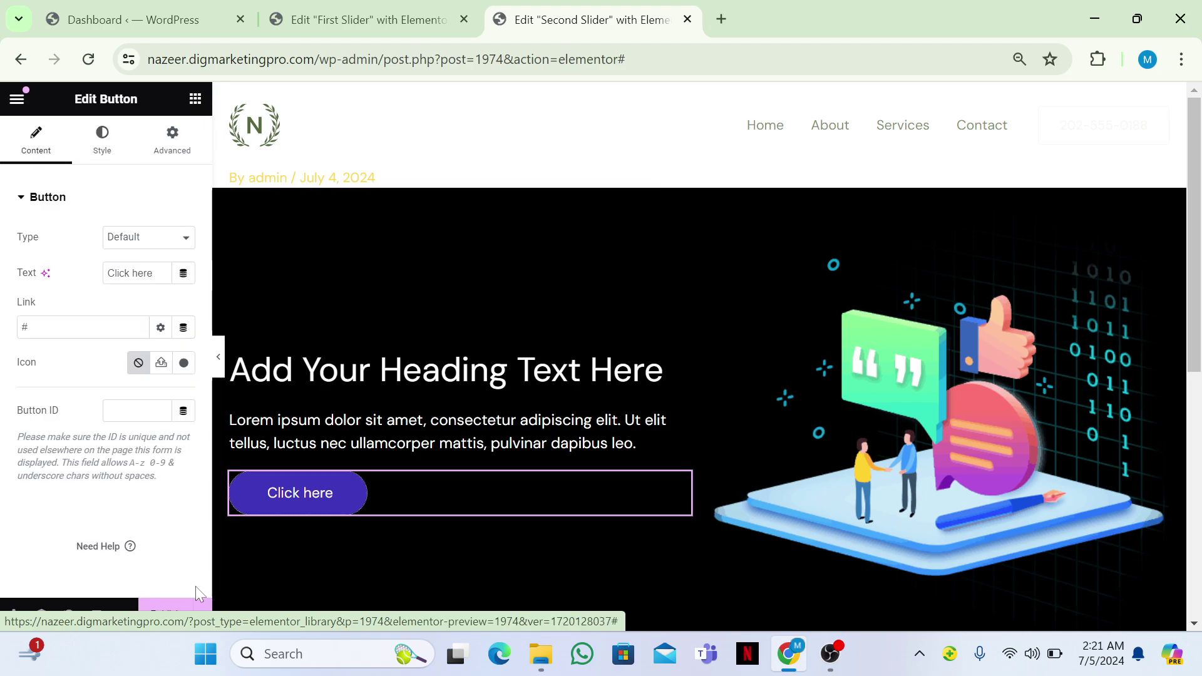
pyautogui.click(164, 616)
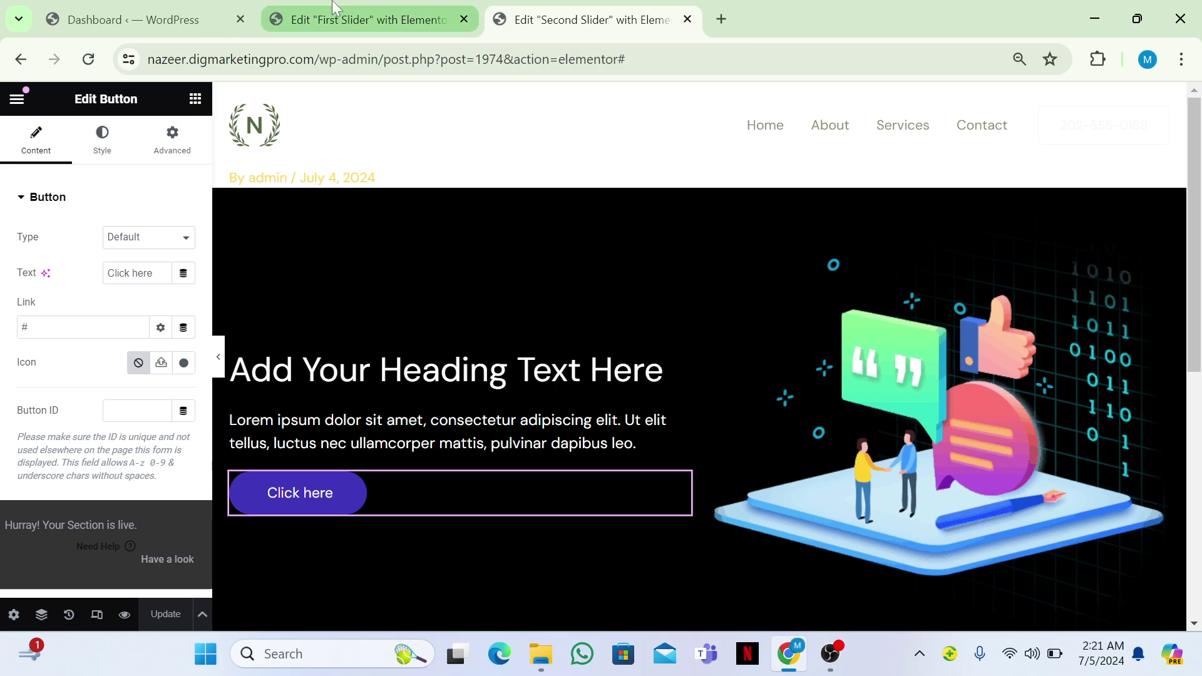
# Step: Create a new Elementor template of type Section named "Third Slider" in a separate browser tab
pyautogui.click(196, 20)
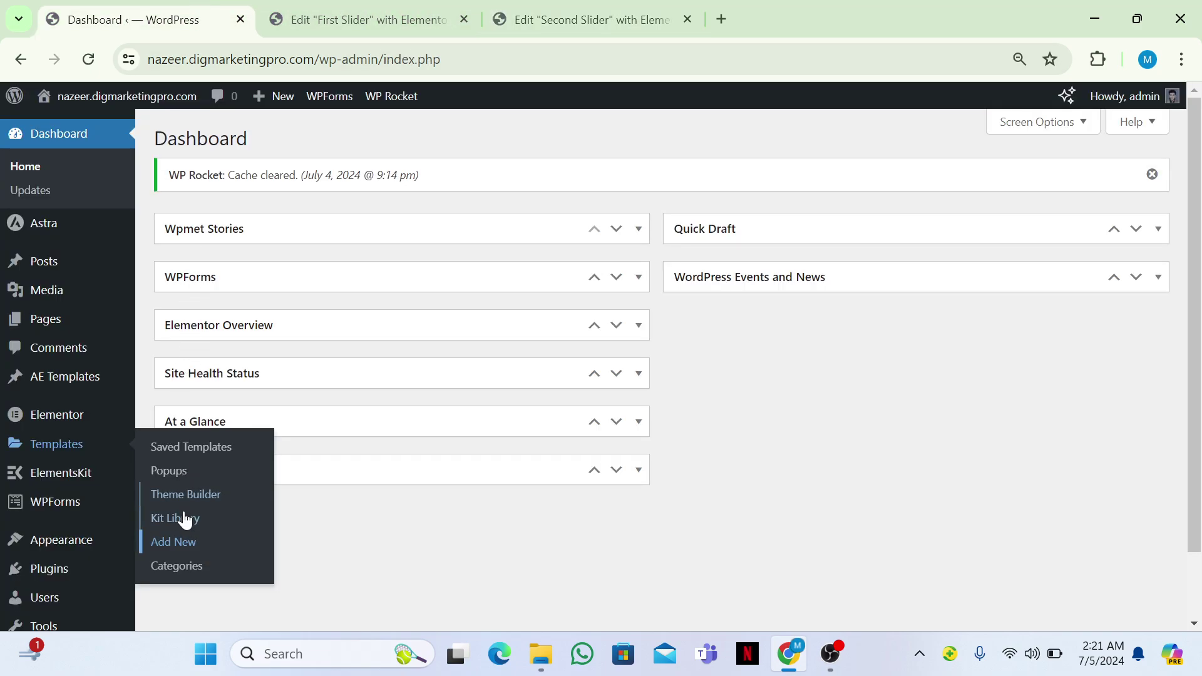
pyautogui.rightClick(174, 542)
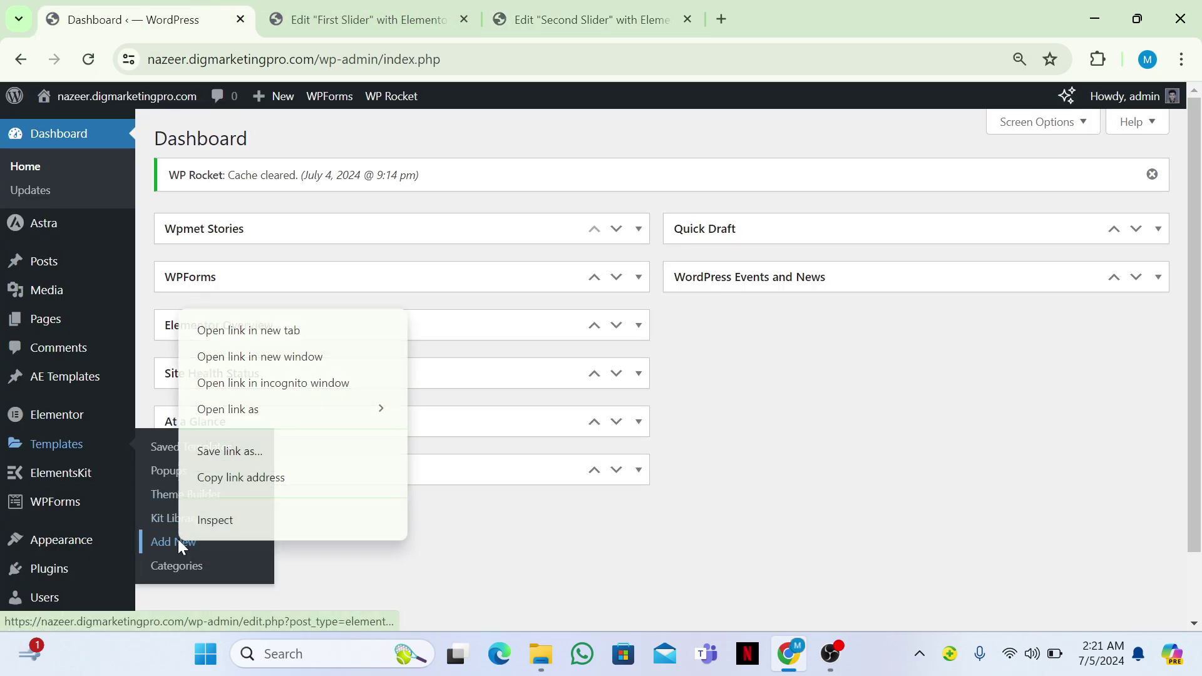
pyautogui.click(220, 331)
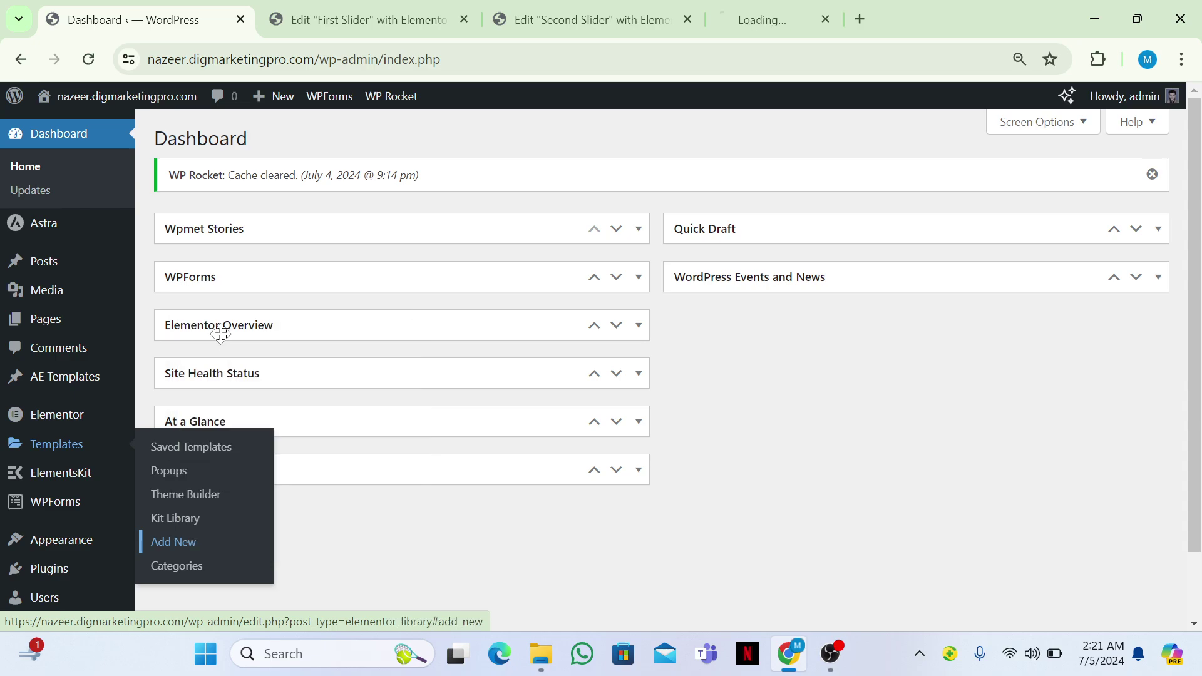
pyautogui.click(743, 1)
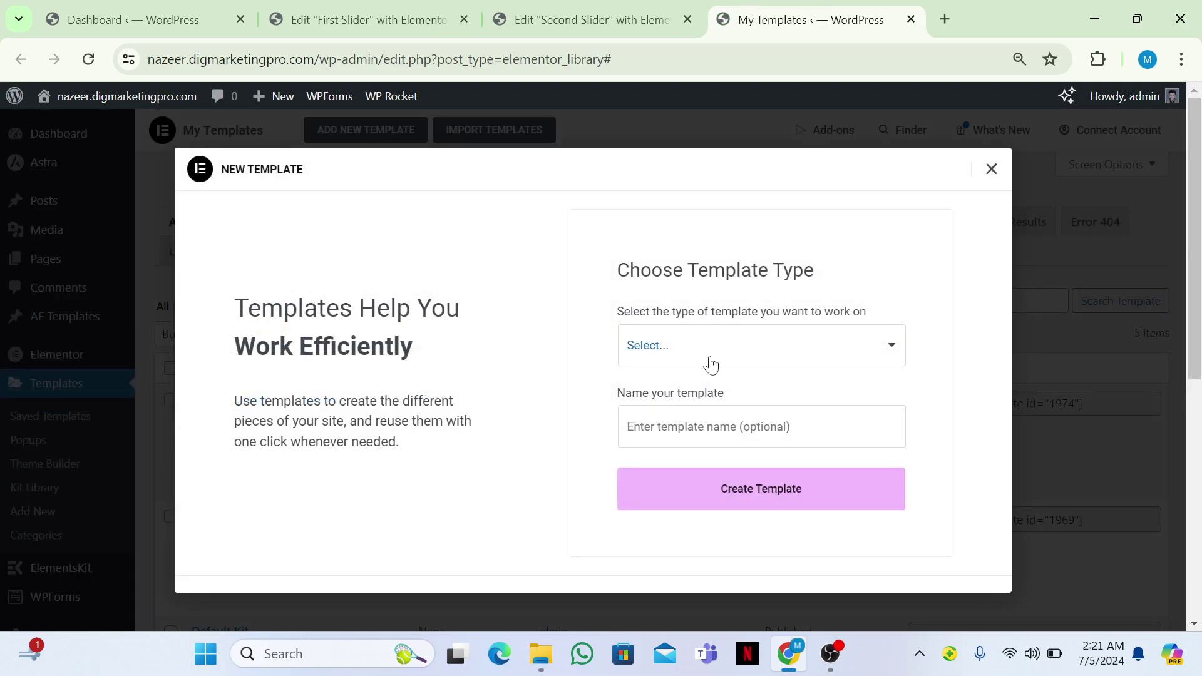
pyautogui.click(706, 358)
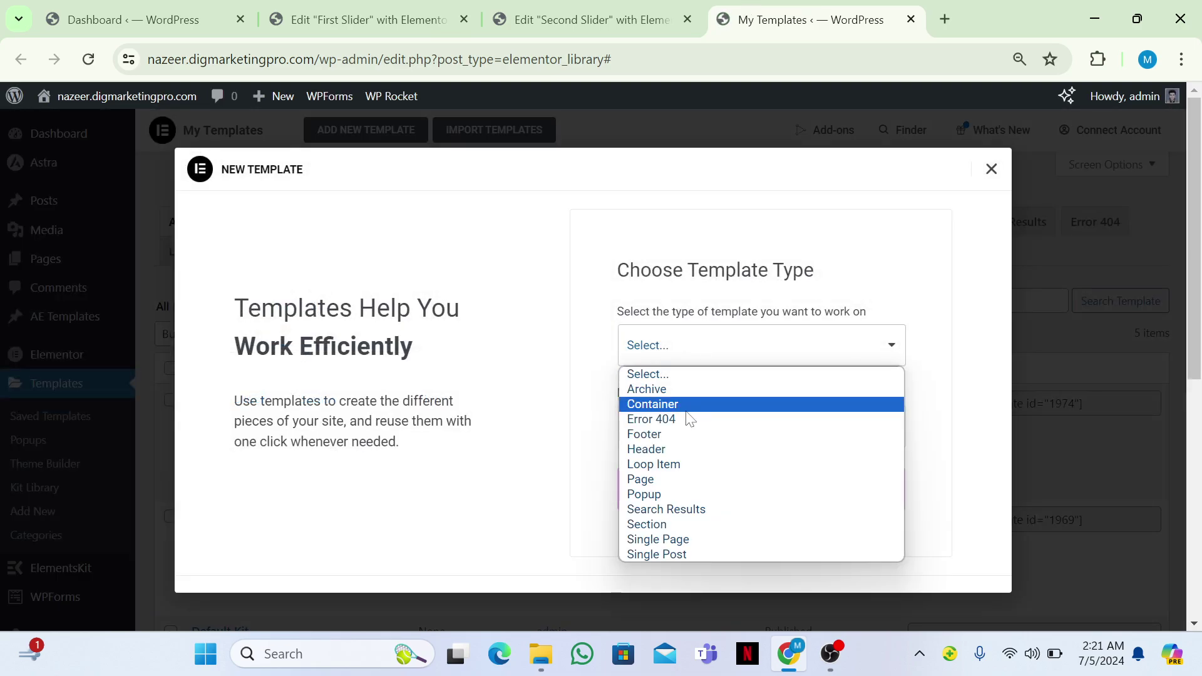
pyautogui.click(655, 524)
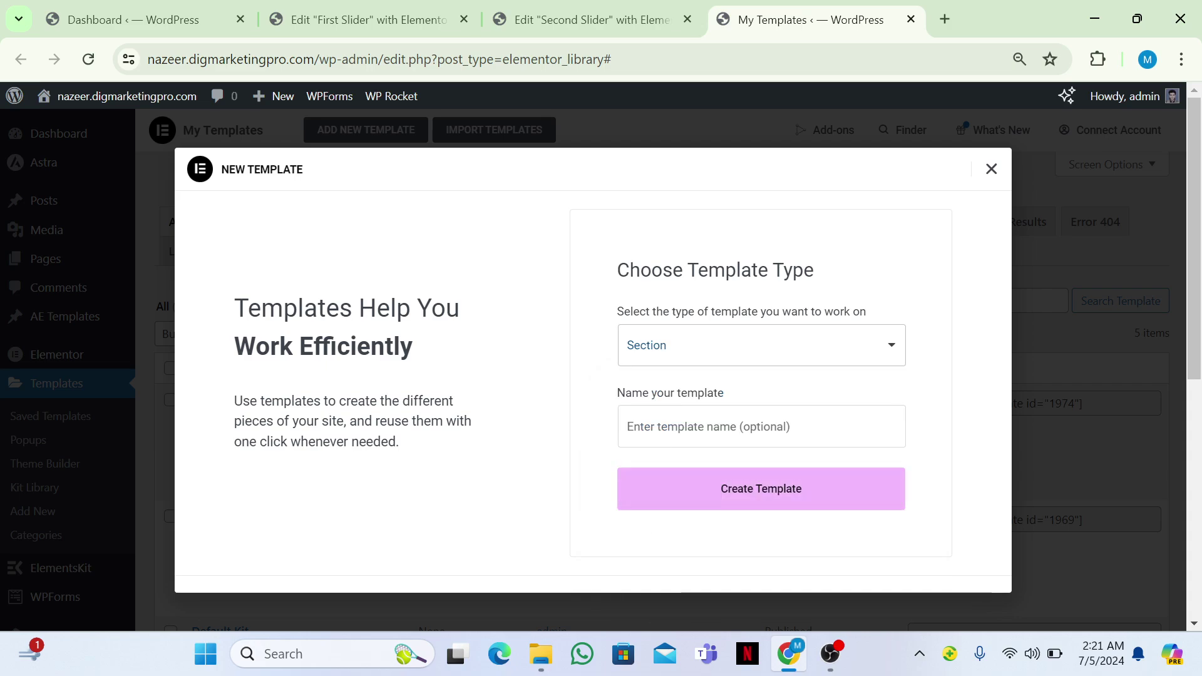
pyautogui.click(731, 426)
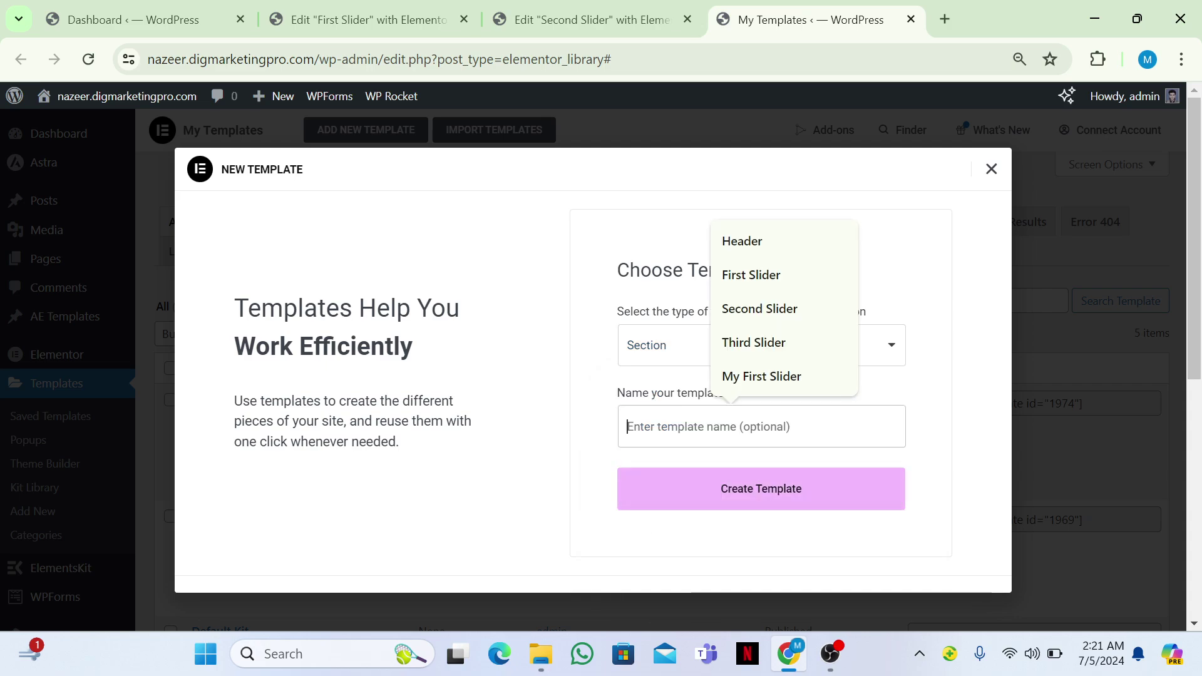
pyautogui.click(762, 343)
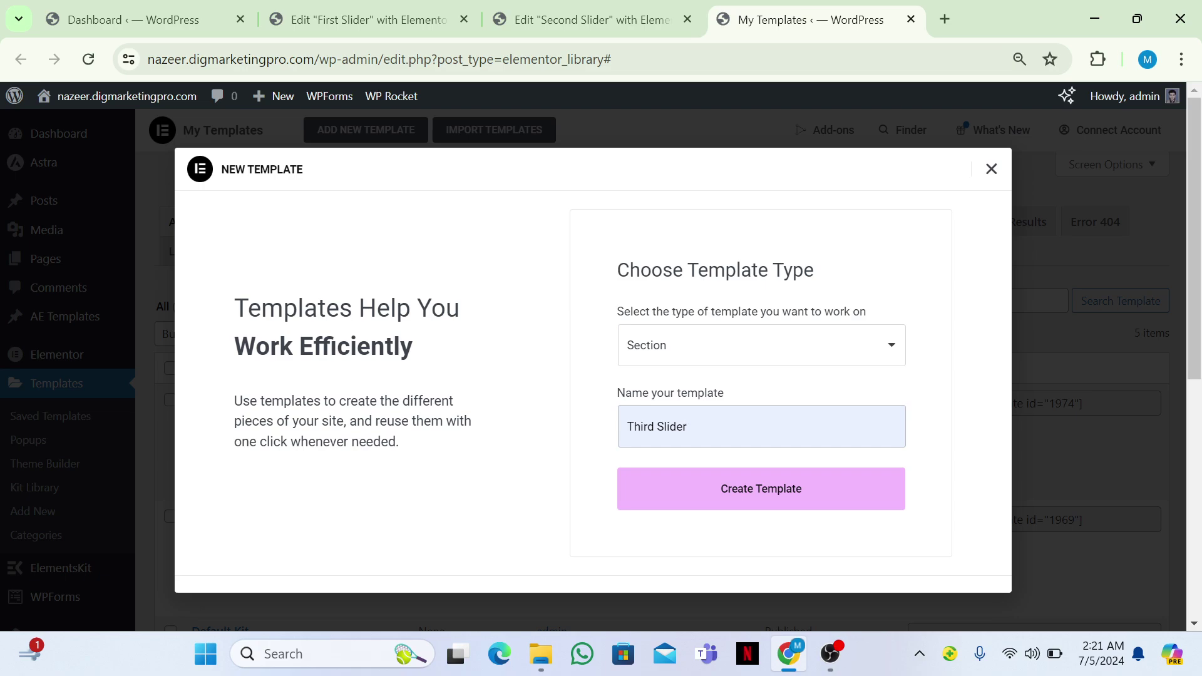
pyautogui.click(736, 504)
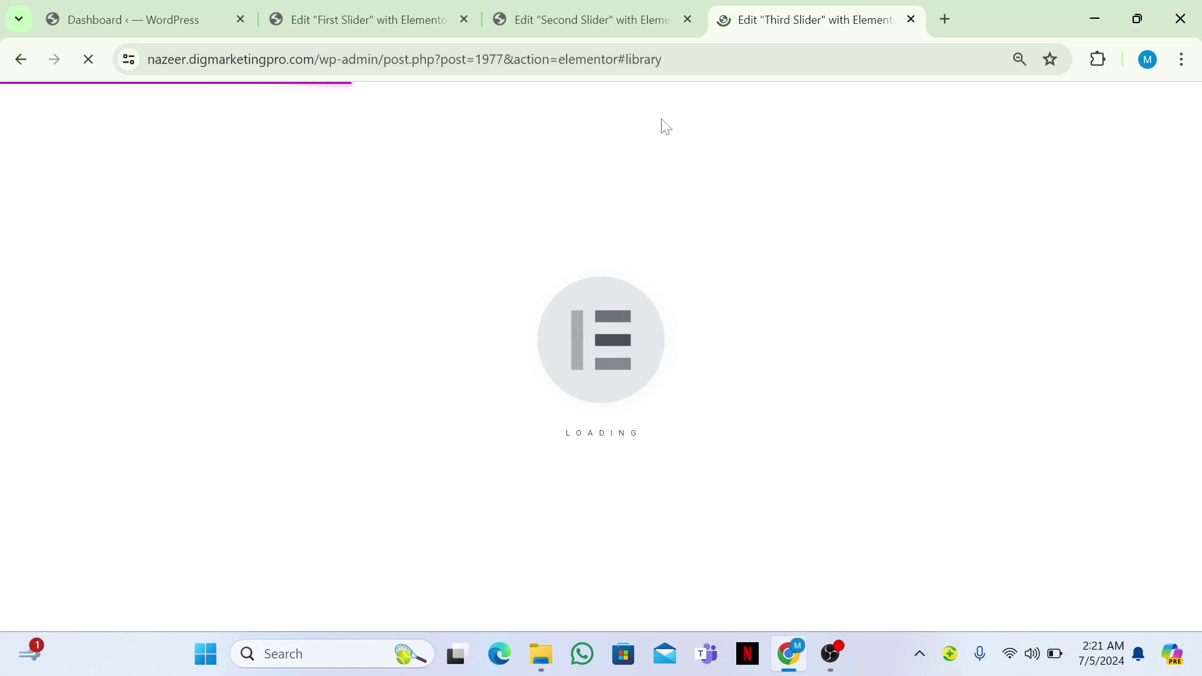
# Step: Paste the copied slider container into the empty "Third Slider" template, dismissing the template library
pyautogui.click(377, 8)
pyautogui.click(791, 7)
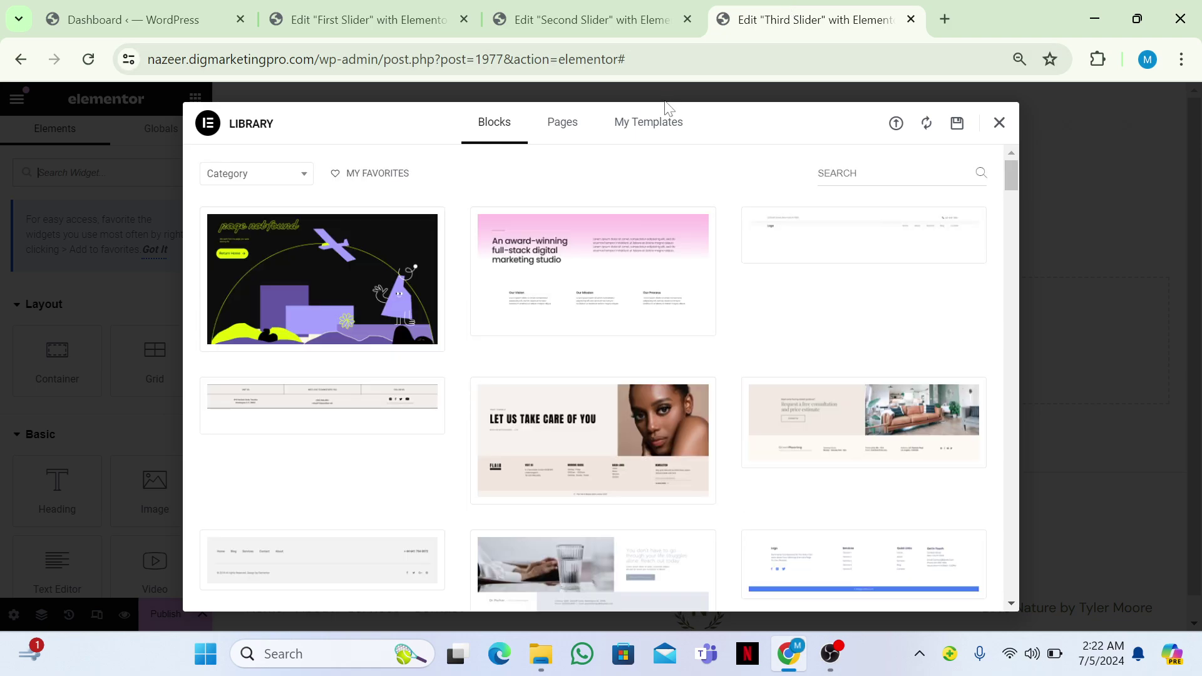
pyautogui.click(1000, 125)
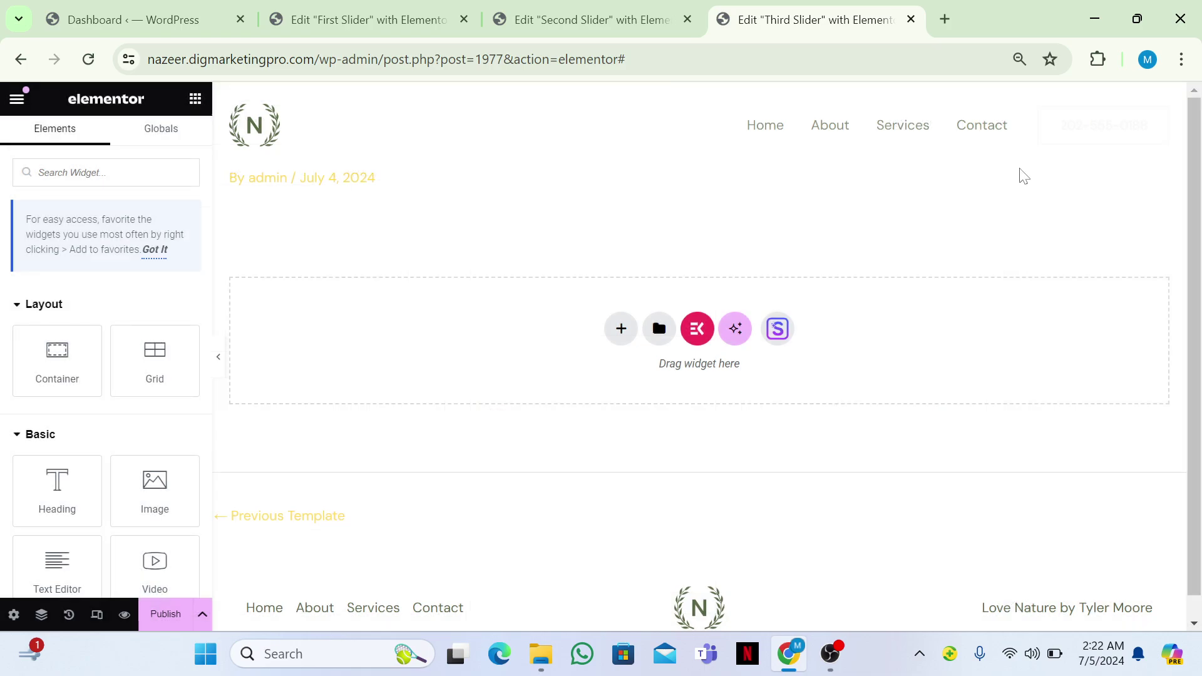
pyautogui.rightClick(530, 337)
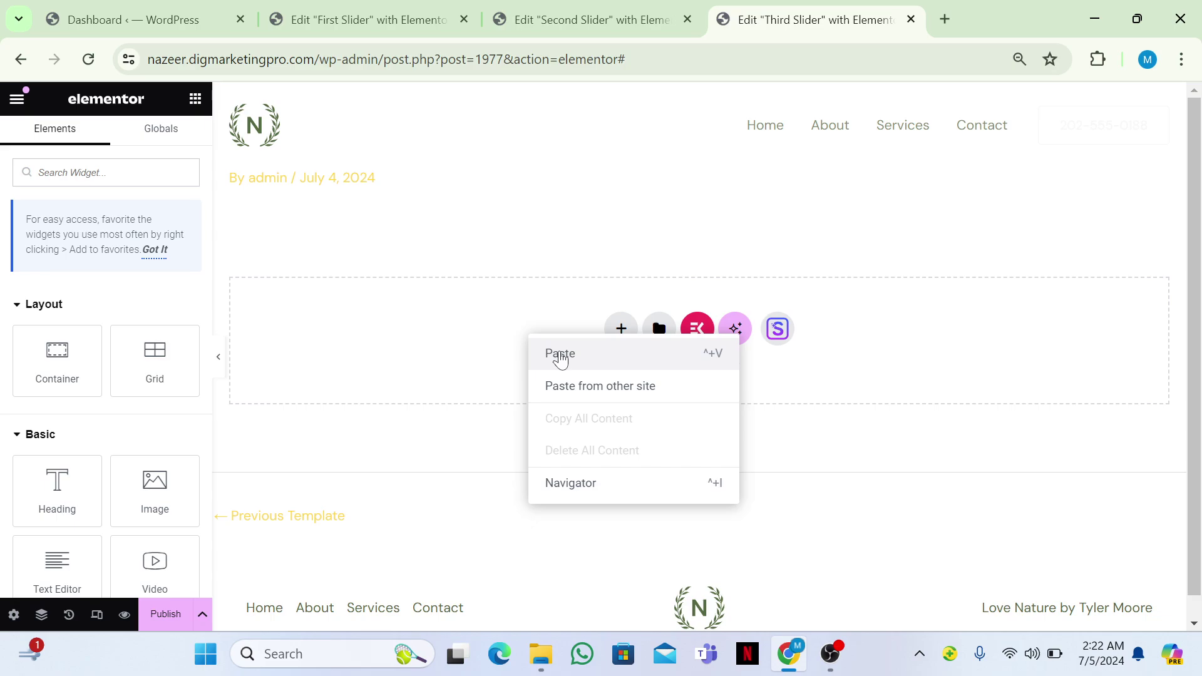
pyautogui.click(561, 355)
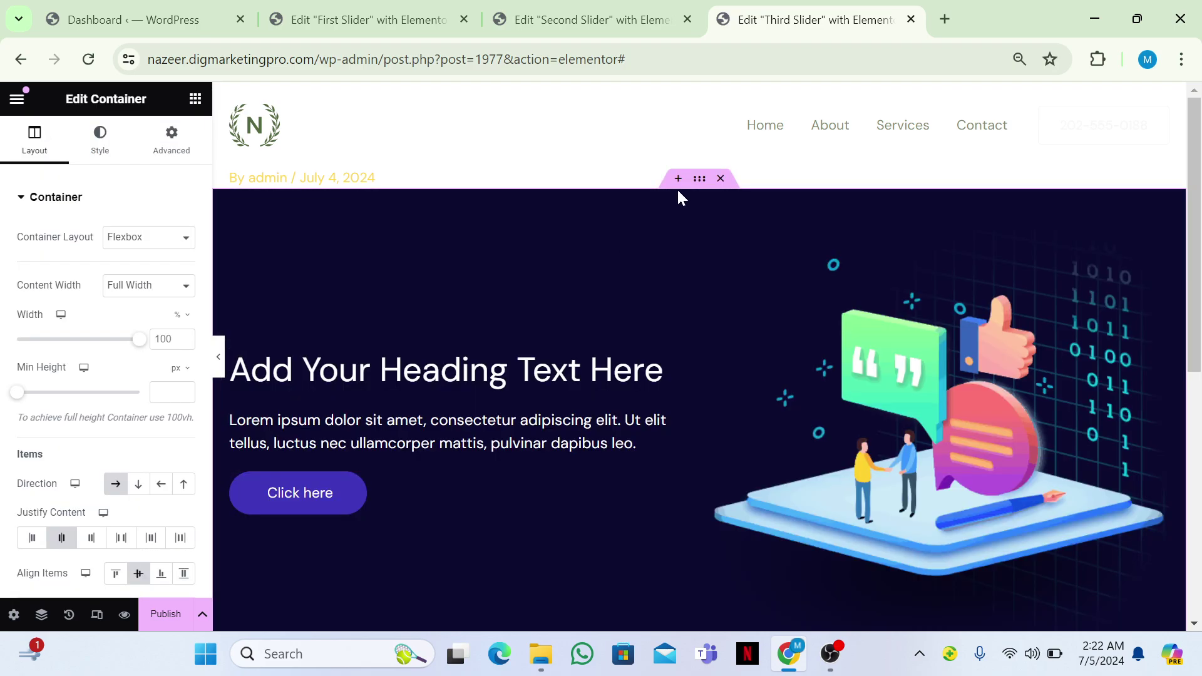
# Step: Change the background color of the container in "Third Slider" to a strong blue, about #2D2AB3
pyautogui.click(109, 143)
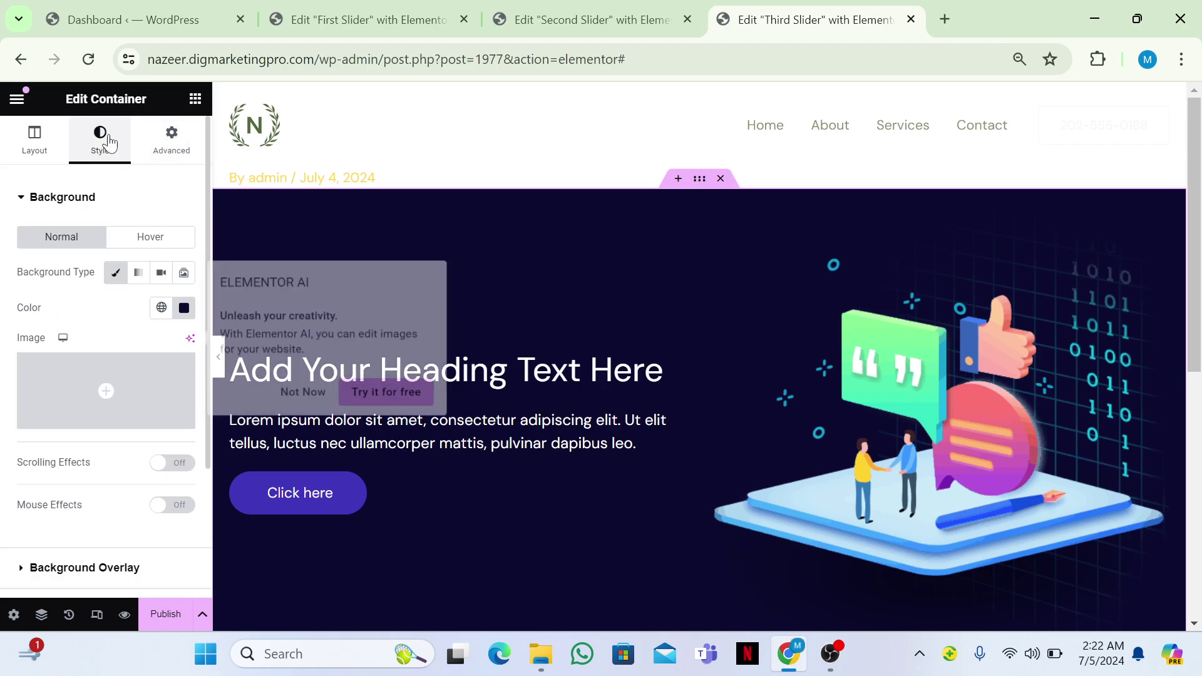
pyautogui.click(184, 310)
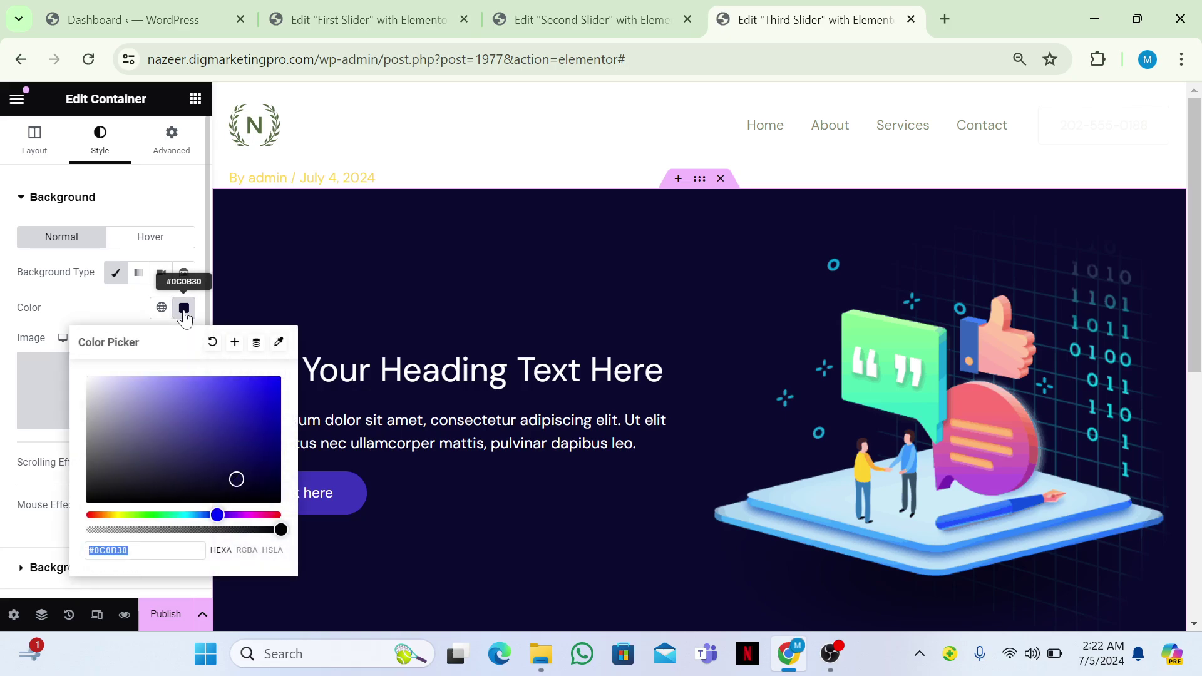
pyautogui.click(229, 411)
pyautogui.moveTo(231, 410)
pyautogui.mouseDown()
pyautogui.moveTo(219, 394)
pyautogui.moveTo(235, 414)
pyautogui.mouseUp()
pyautogui.click(389, 494)
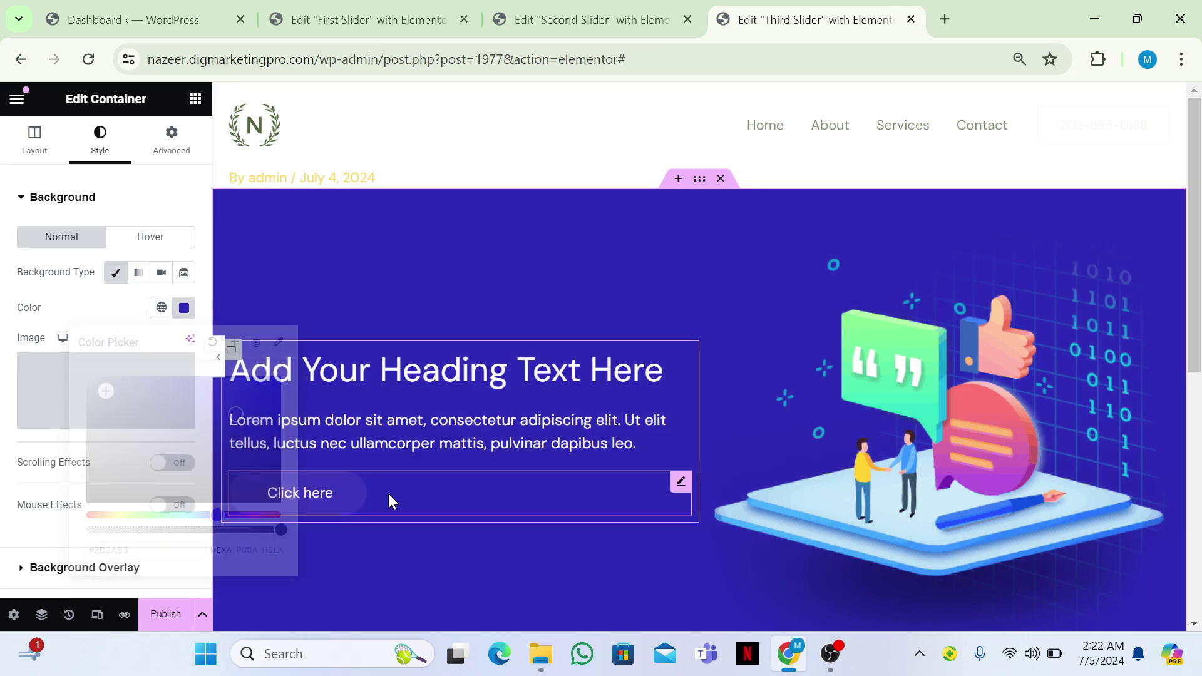
# Step: Set the "Click here" button's background color to dark navy #121027 and publish the "Third Slider" template
pyautogui.click(388, 493)
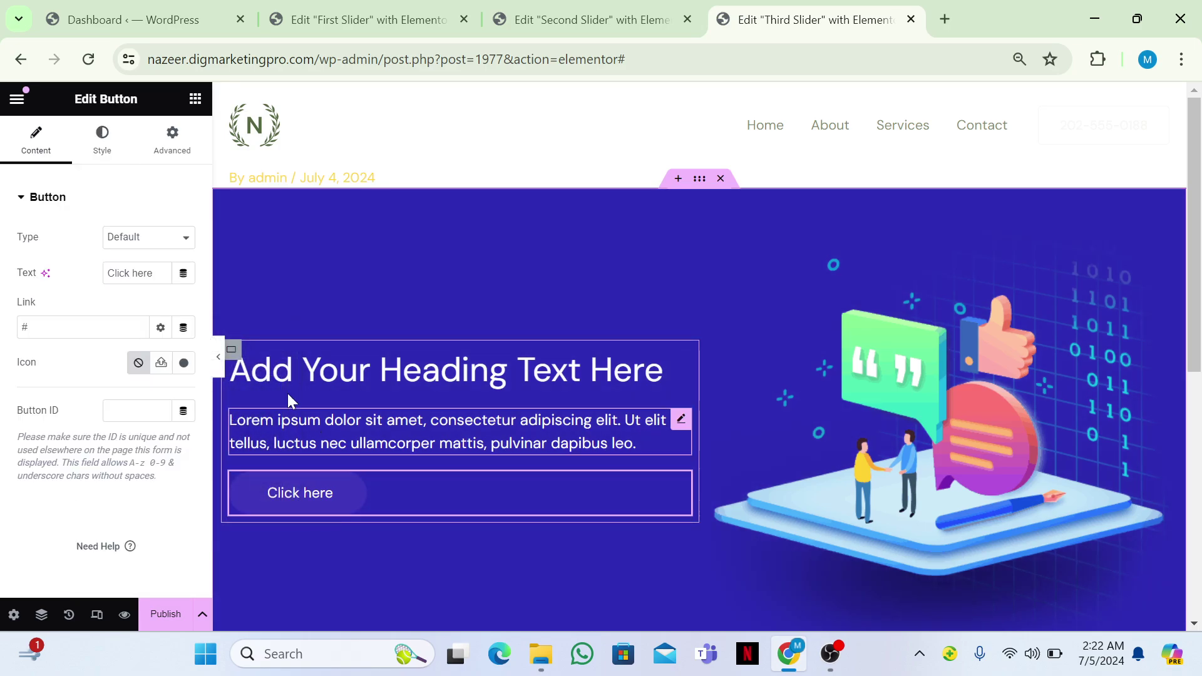
pyautogui.click(95, 161)
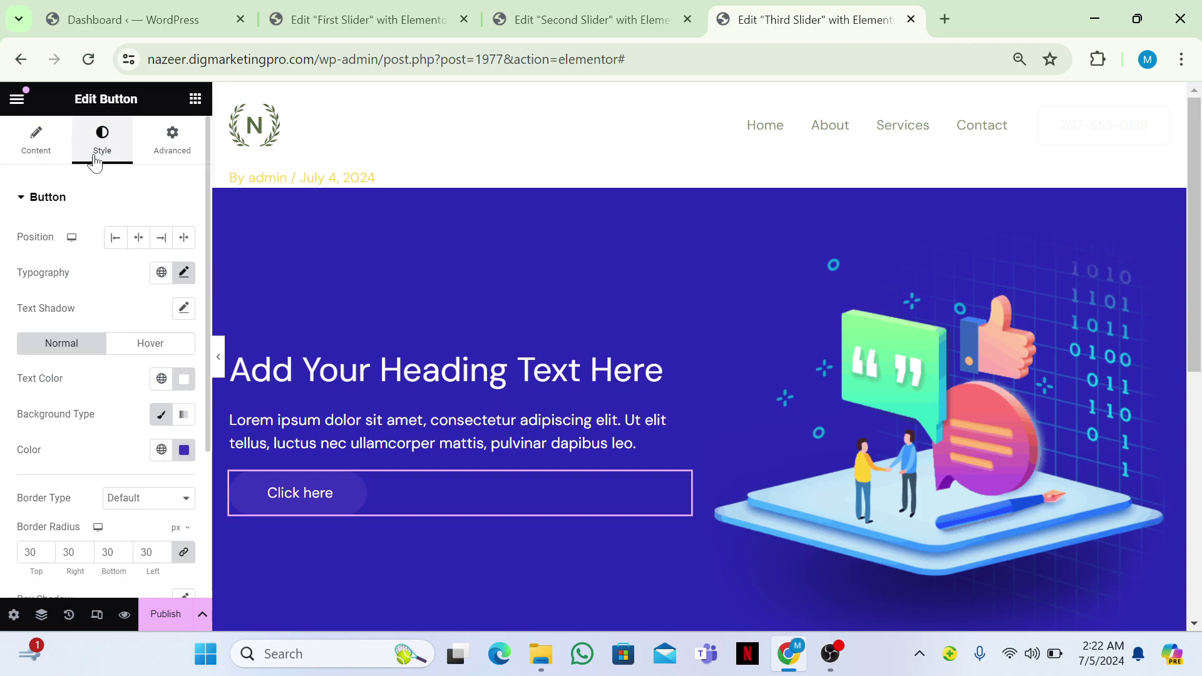
pyautogui.click(183, 450)
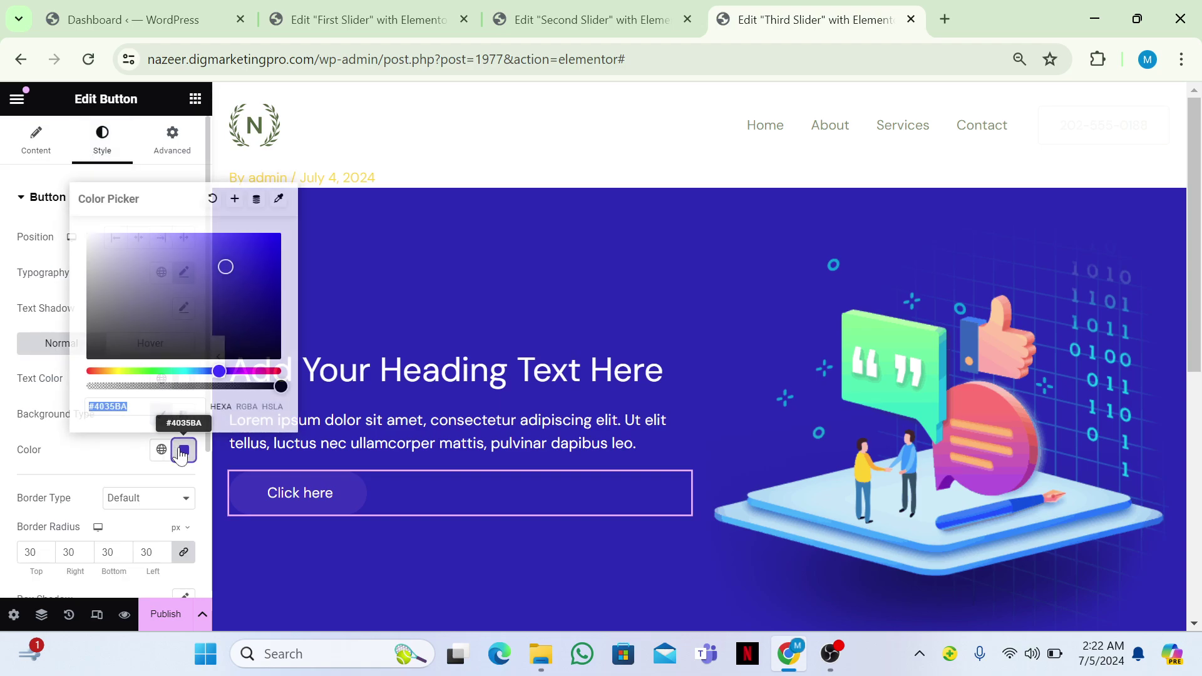
pyautogui.moveTo(196, 344)
pyautogui.mouseDown()
pyautogui.moveTo(199, 354)
pyautogui.moveTo(200, 340)
pyautogui.mouseUp()
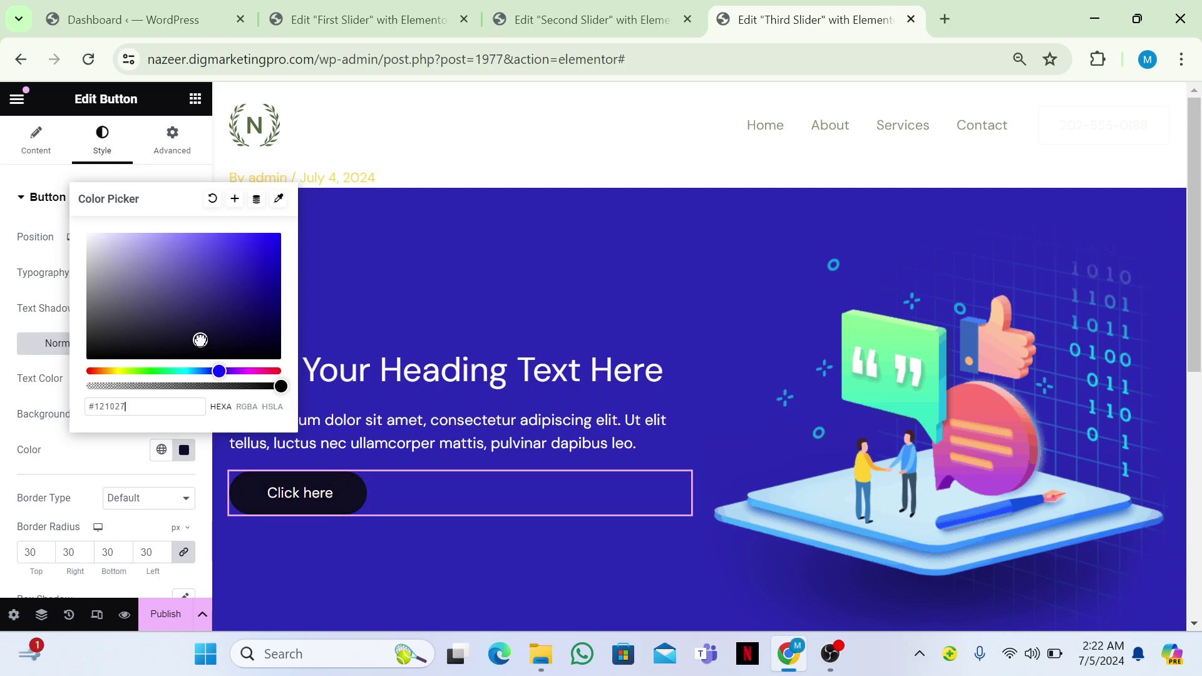
pyautogui.click(166, 617)
# Step: Return to the WordPress dashboard and open the screen for adding a new page in a separate browser tab
pyautogui.click(525, 8)
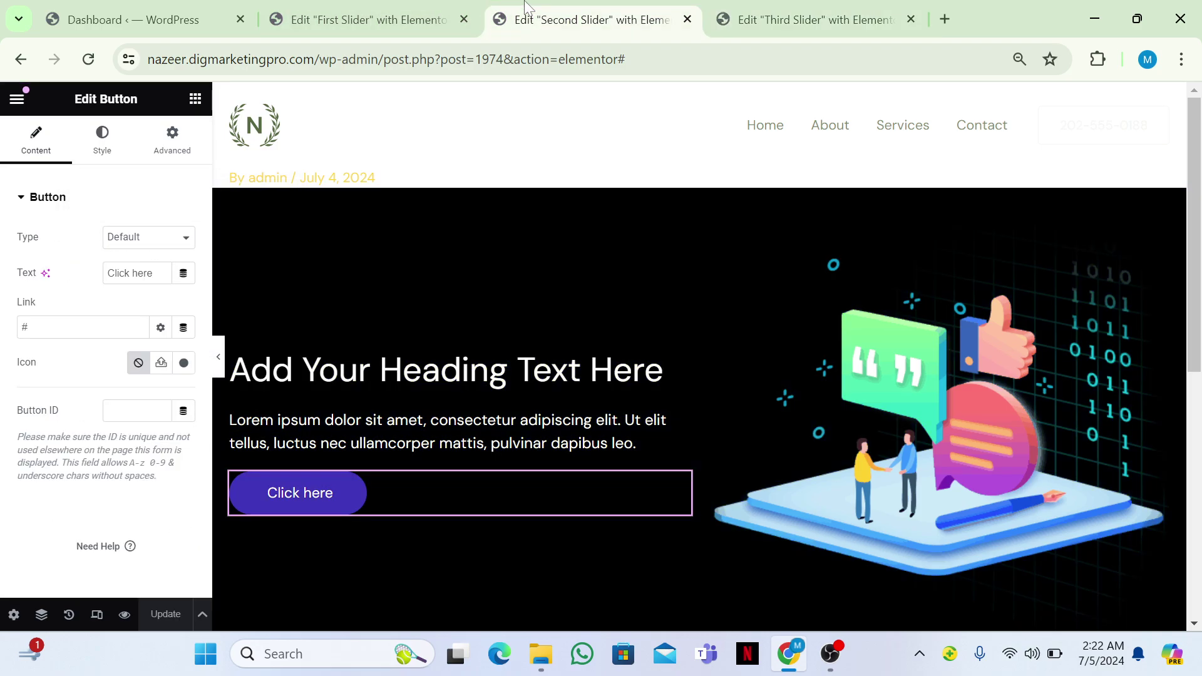
pyautogui.click(460, 8)
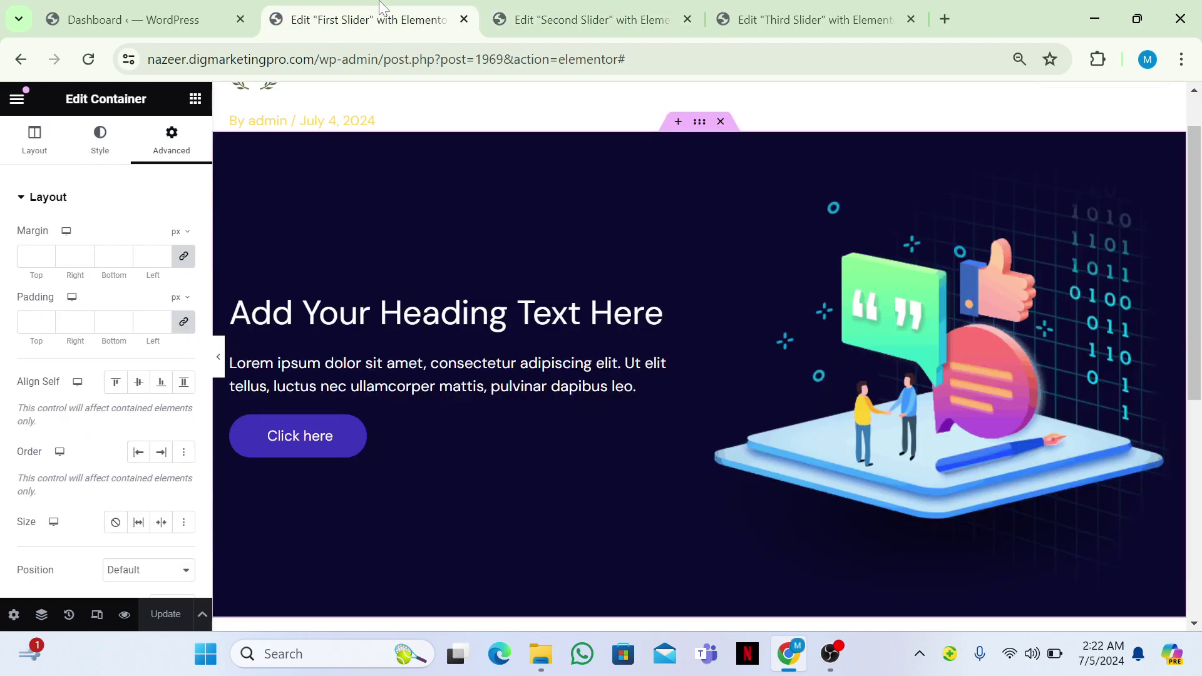
pyautogui.click(150, 7)
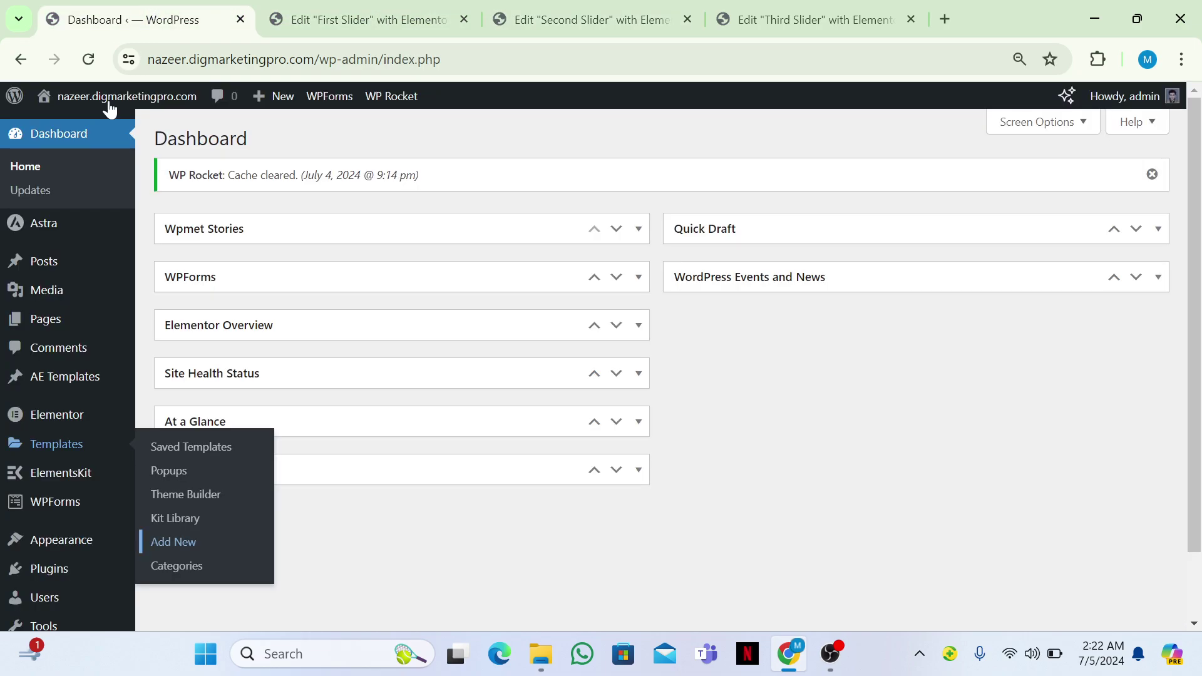
pyautogui.moveTo(15, 326)
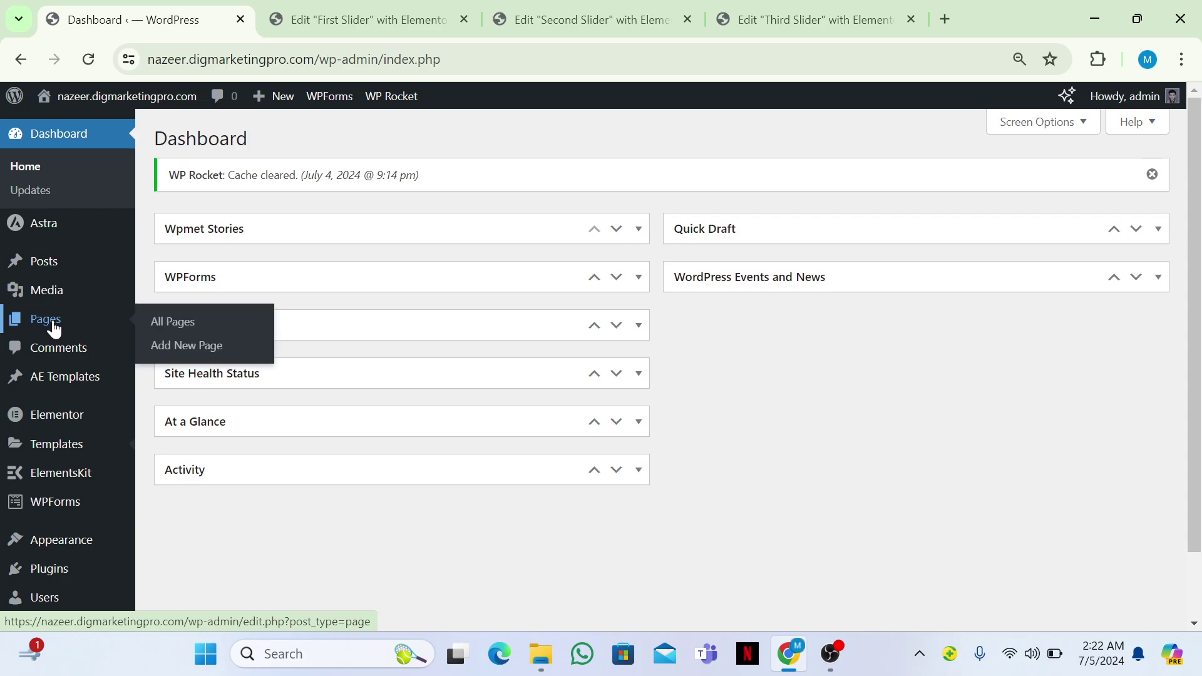
pyautogui.rightClick(167, 346)
pyautogui.click(193, 363)
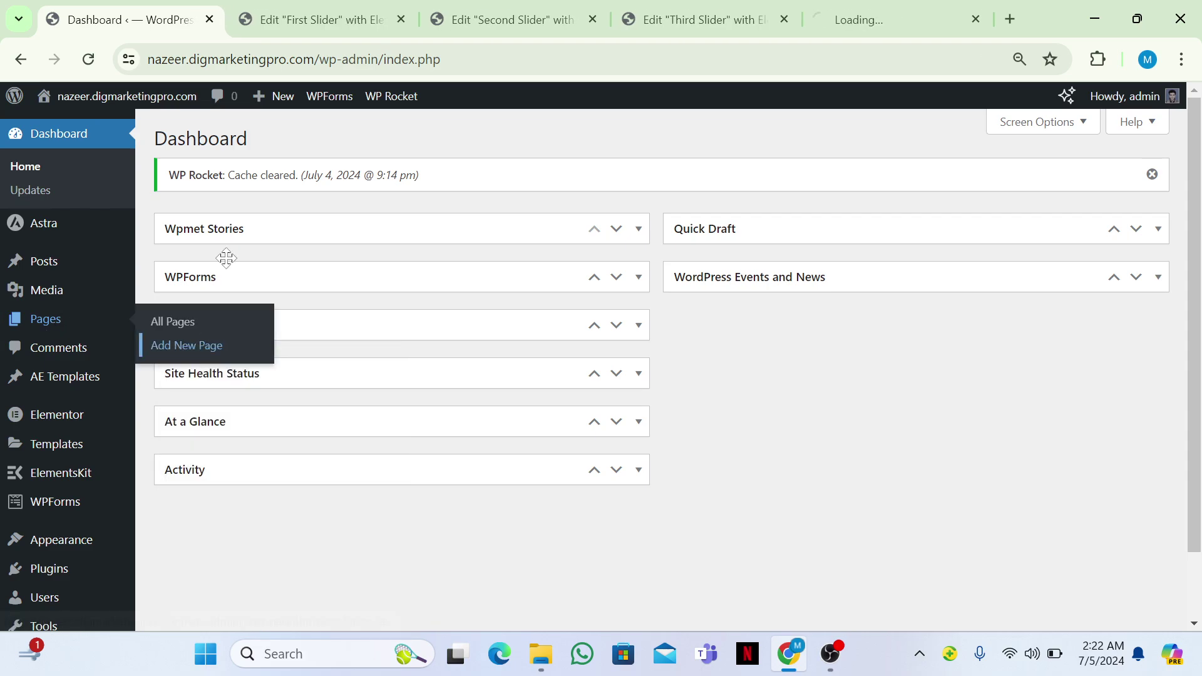
# Step: Title the new page "Anything To Slider" and open it for editing with Elementor
pyautogui.moveTo(848, 10); pyautogui.dragTo(298, 6)
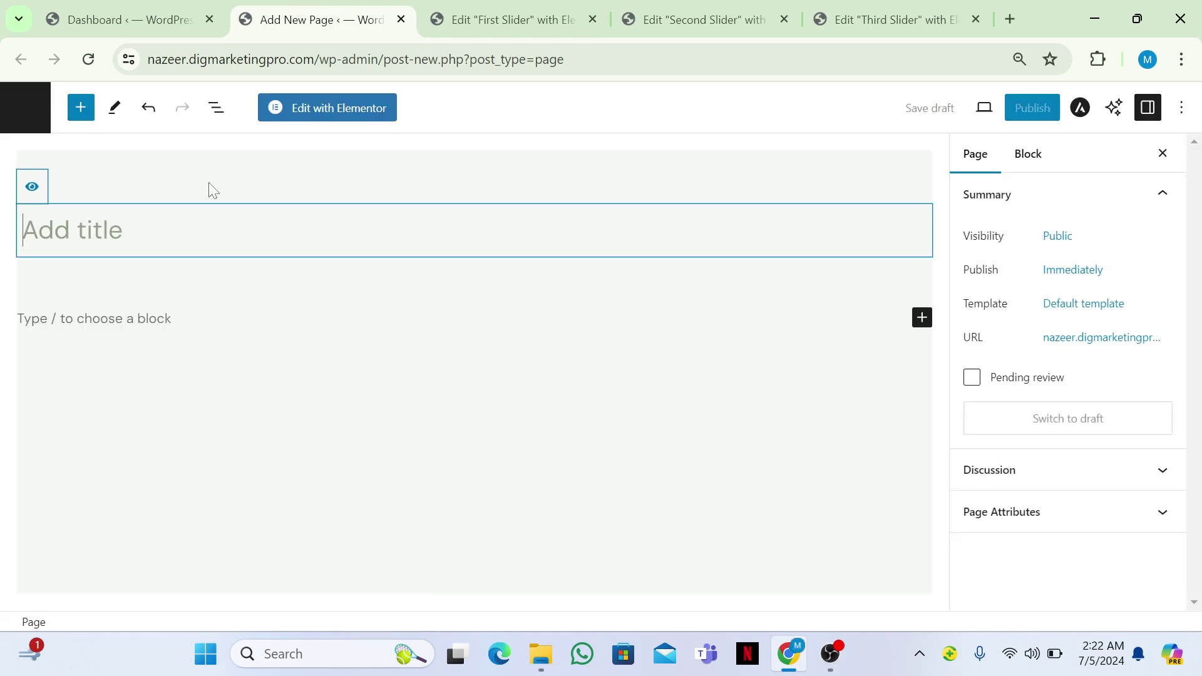
pyautogui.write('My')
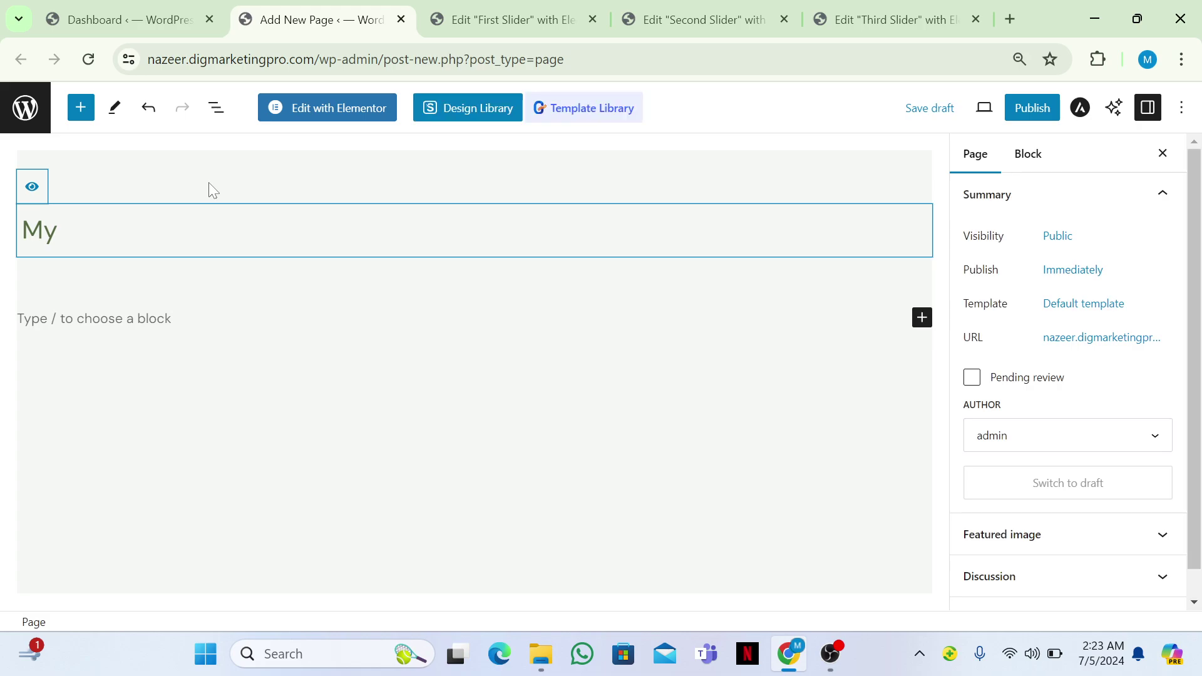
pyautogui.press('BackSpace')
pyautogui.write('Anything To')
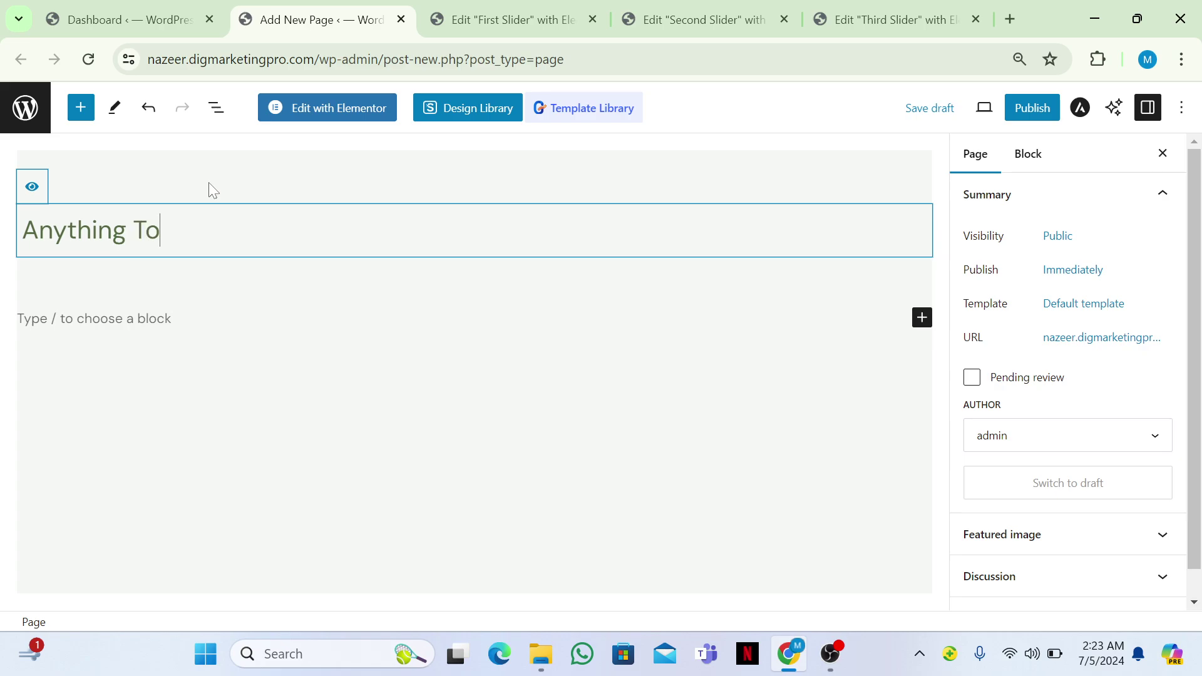
pyautogui.write(' Slider')
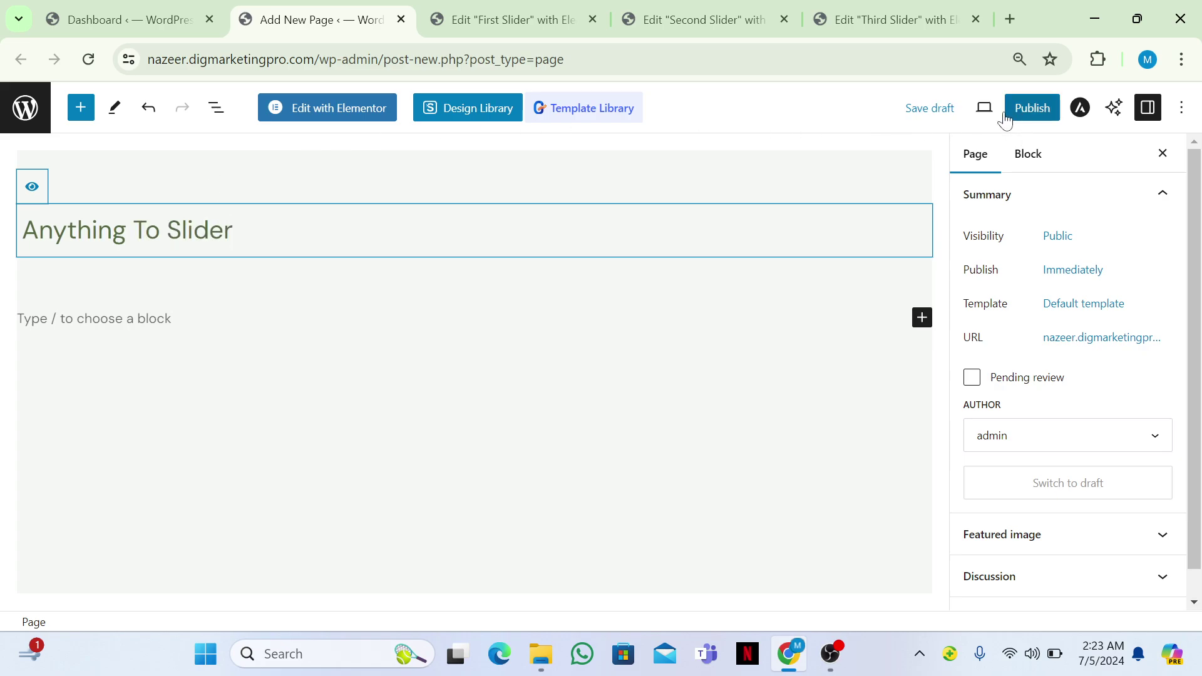
pyautogui.click(342, 117)
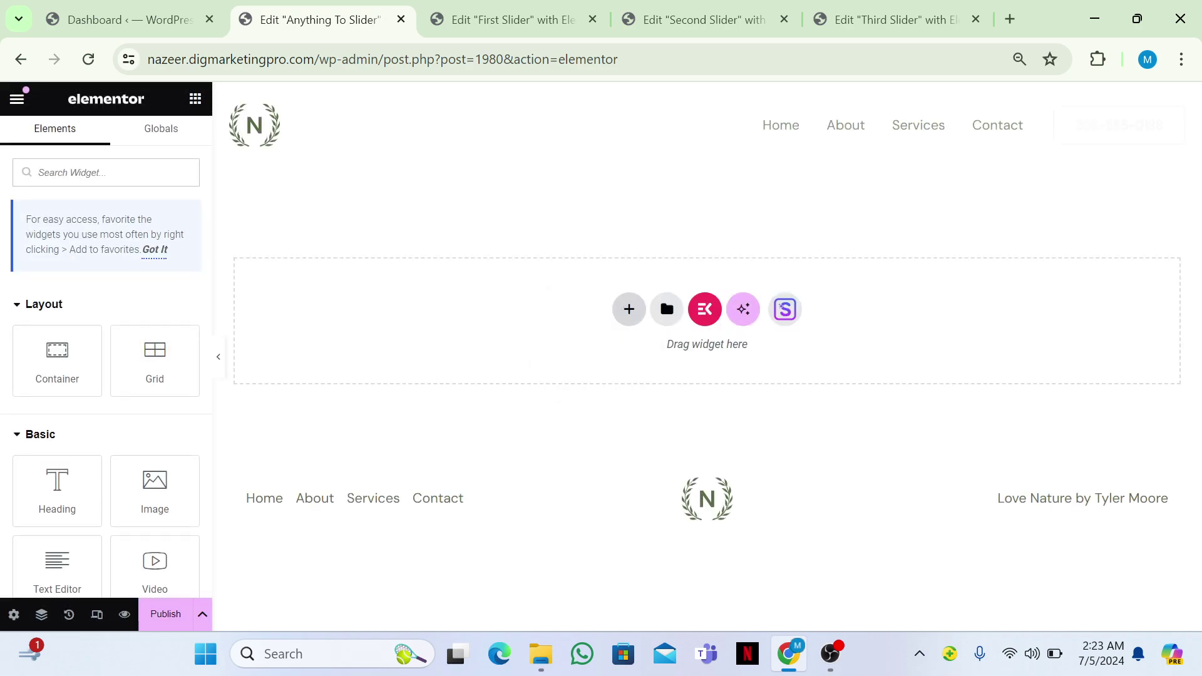
# Step: Add a single-column flexbox container with downward direction to the page and set its content width to Full Width
pyautogui.click(628, 309)
pyautogui.click(633, 357)
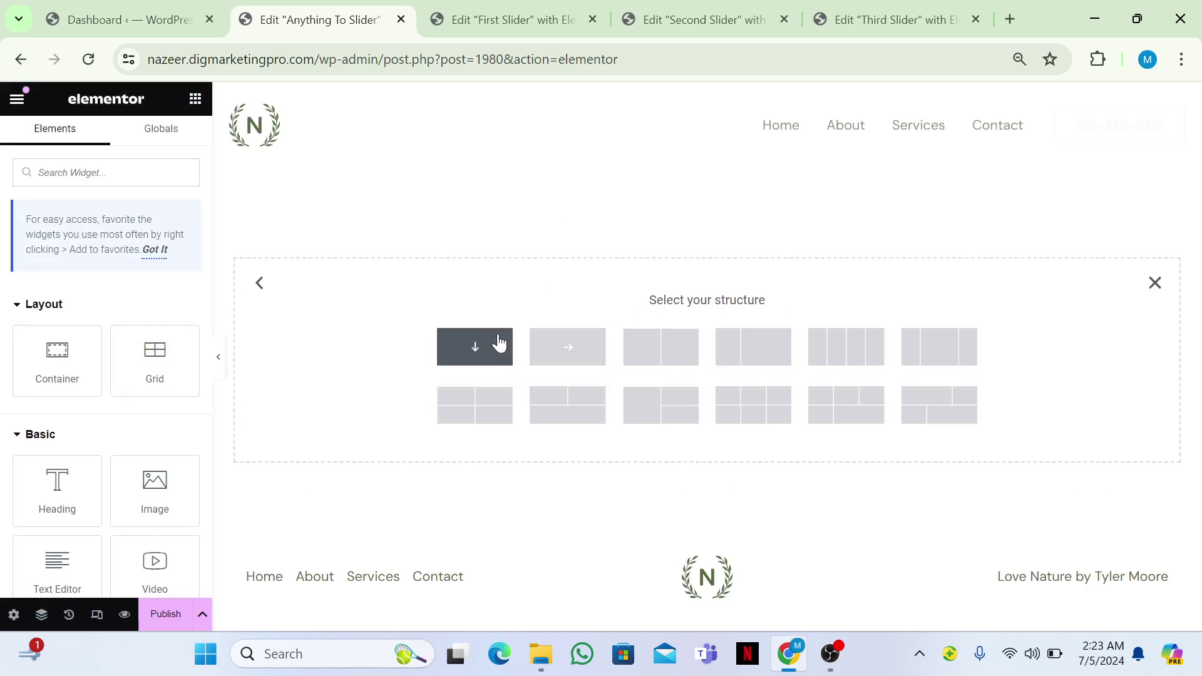
pyautogui.click(499, 344)
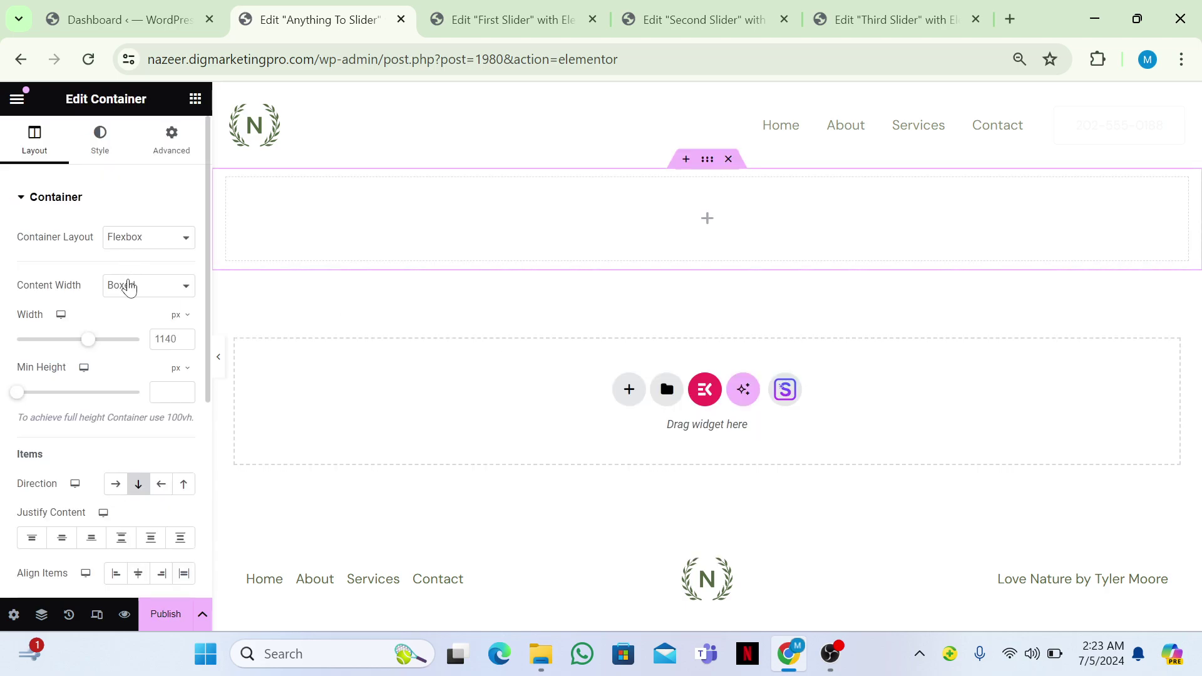
pyautogui.click(126, 285)
pyautogui.click(134, 317)
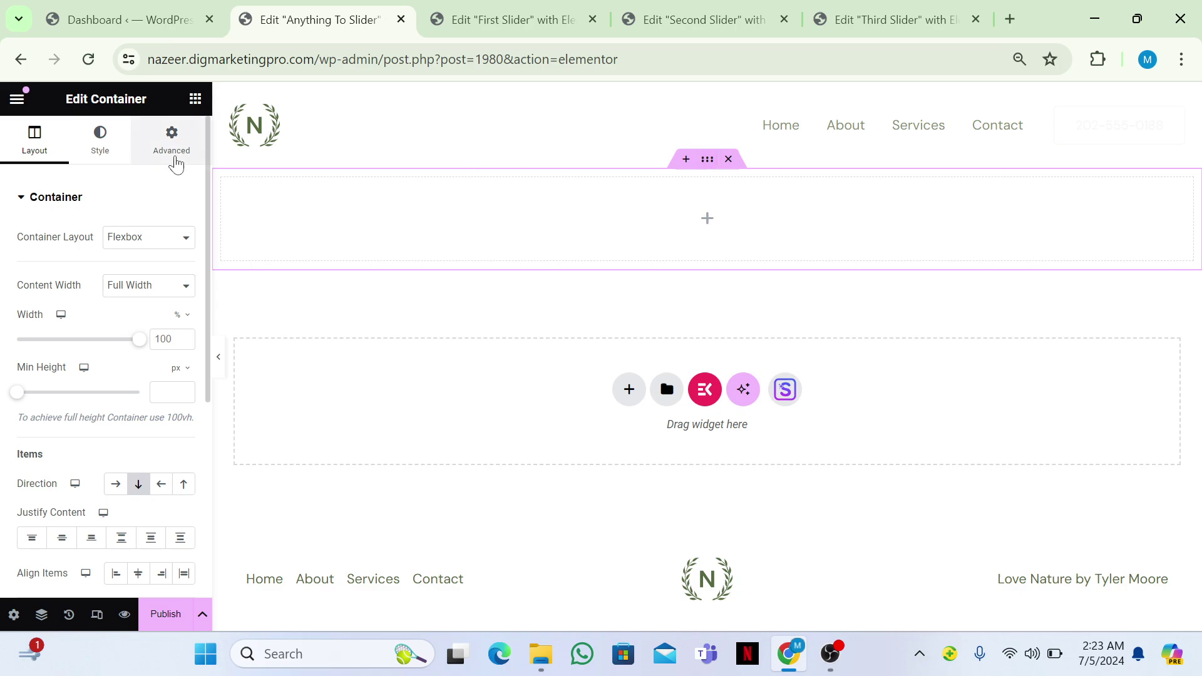
# Step: Set the container's padding to 0 px on all four sides
pyautogui.click(175, 161)
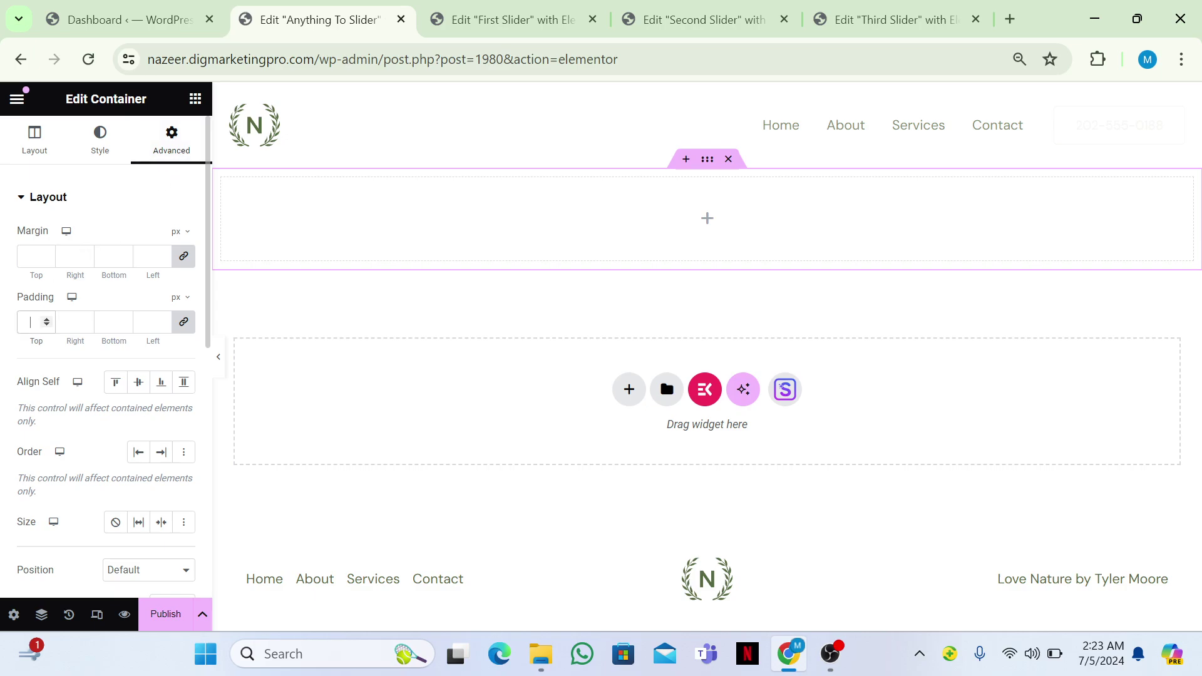
pyautogui.write('0')
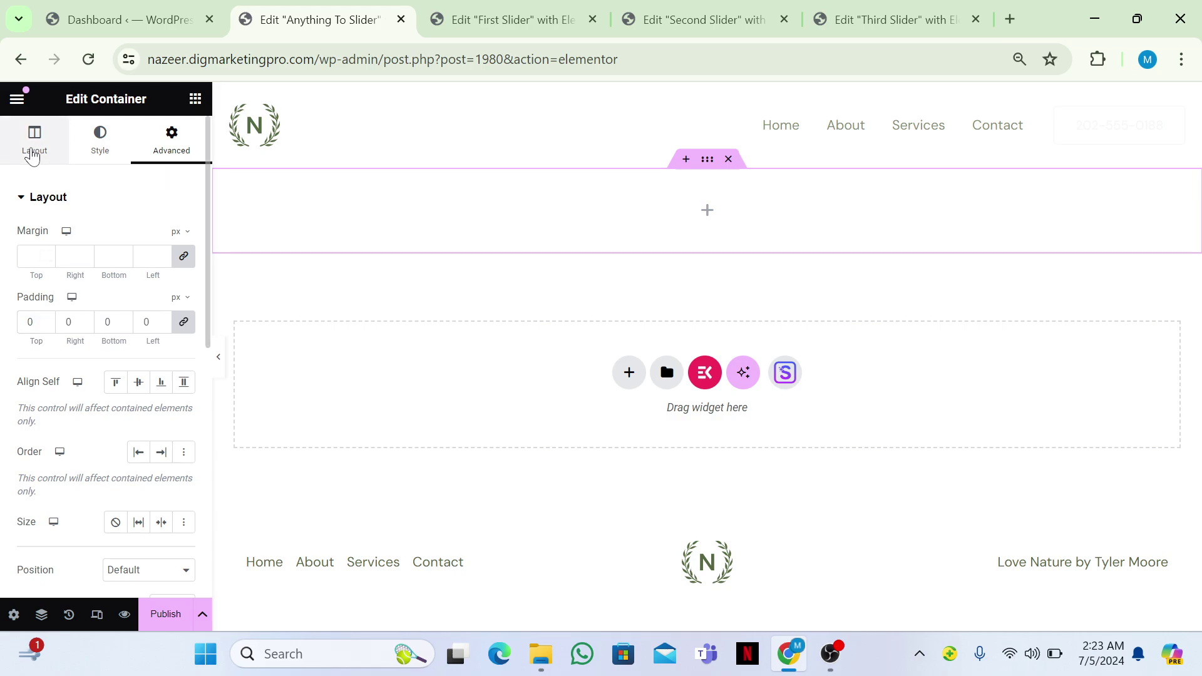
pyautogui.click(34, 153)
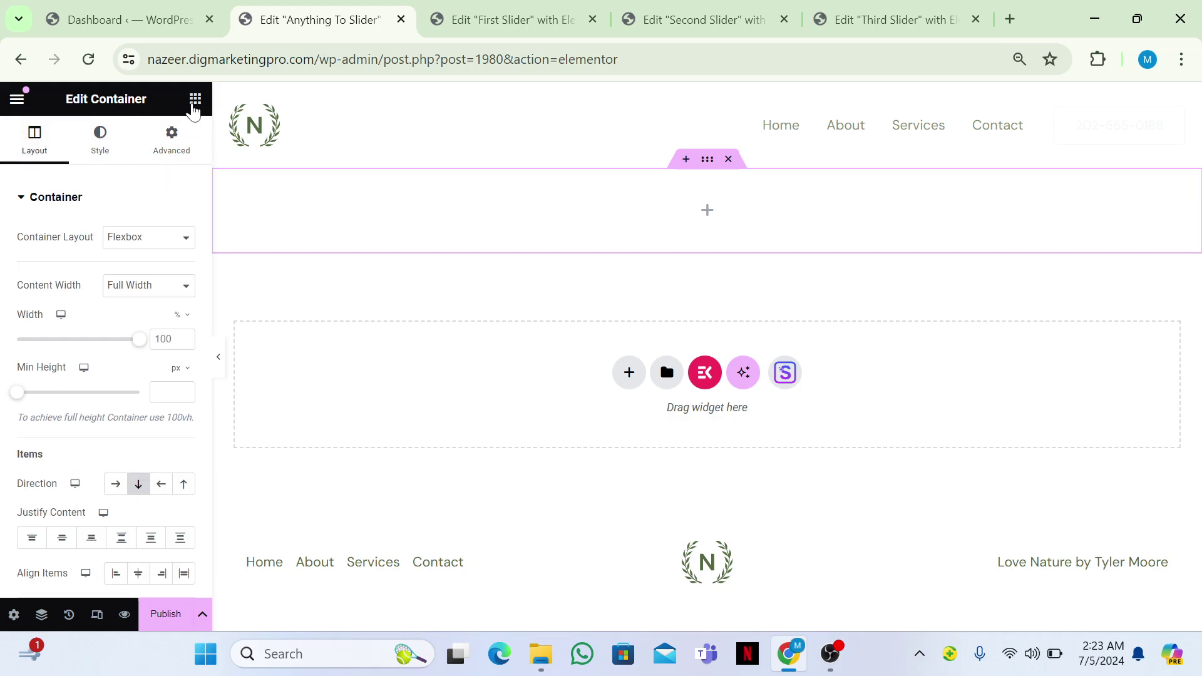
# Step: Add a Testimonial Carousel widget to the container and delete its slides Item #2 and Item #3
pyautogui.click(194, 103)
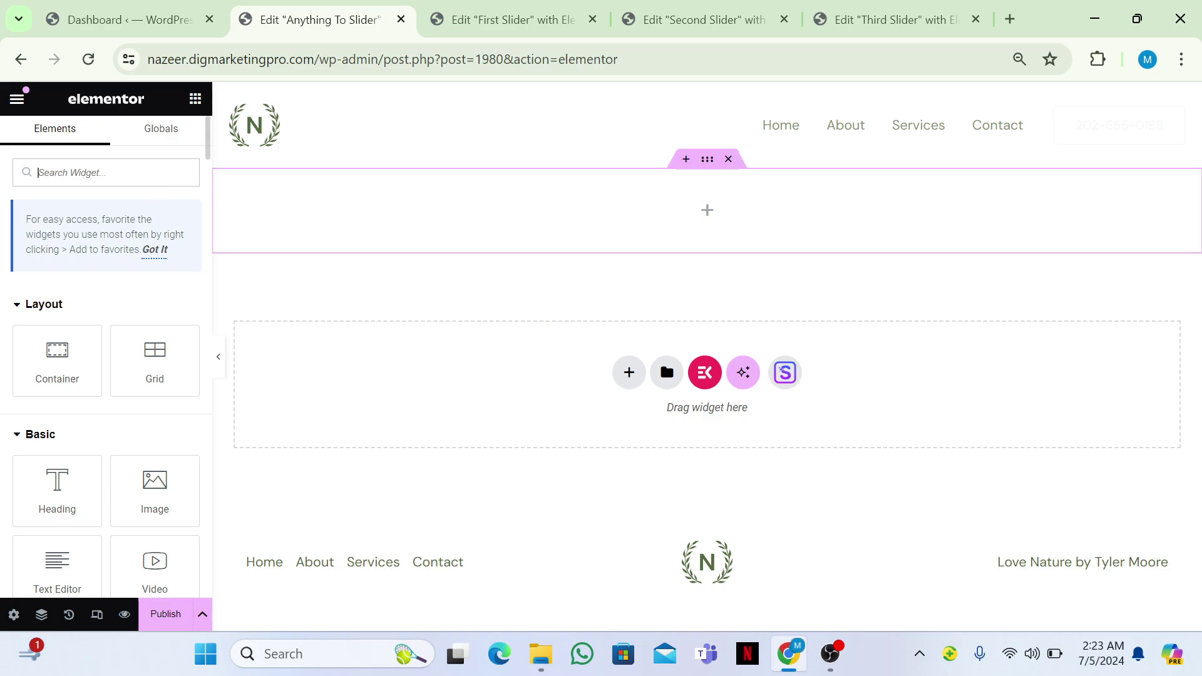
pyautogui.write('test')
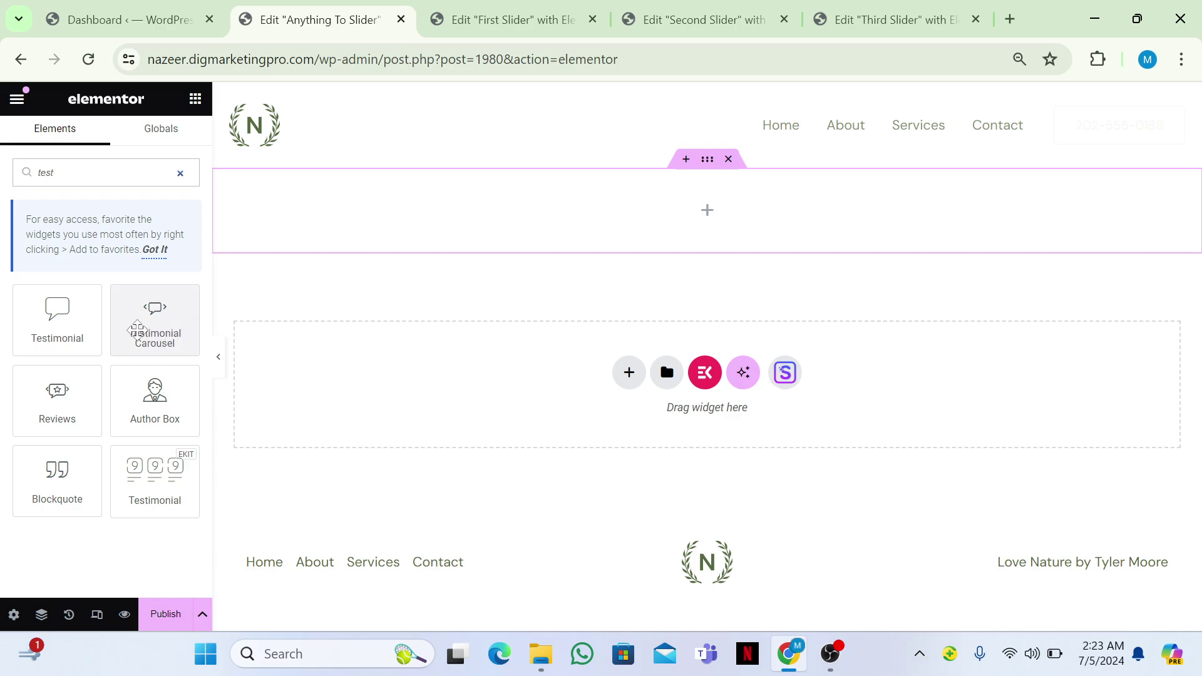
pyautogui.moveTo(162, 327); pyautogui.dragTo(427, 241)
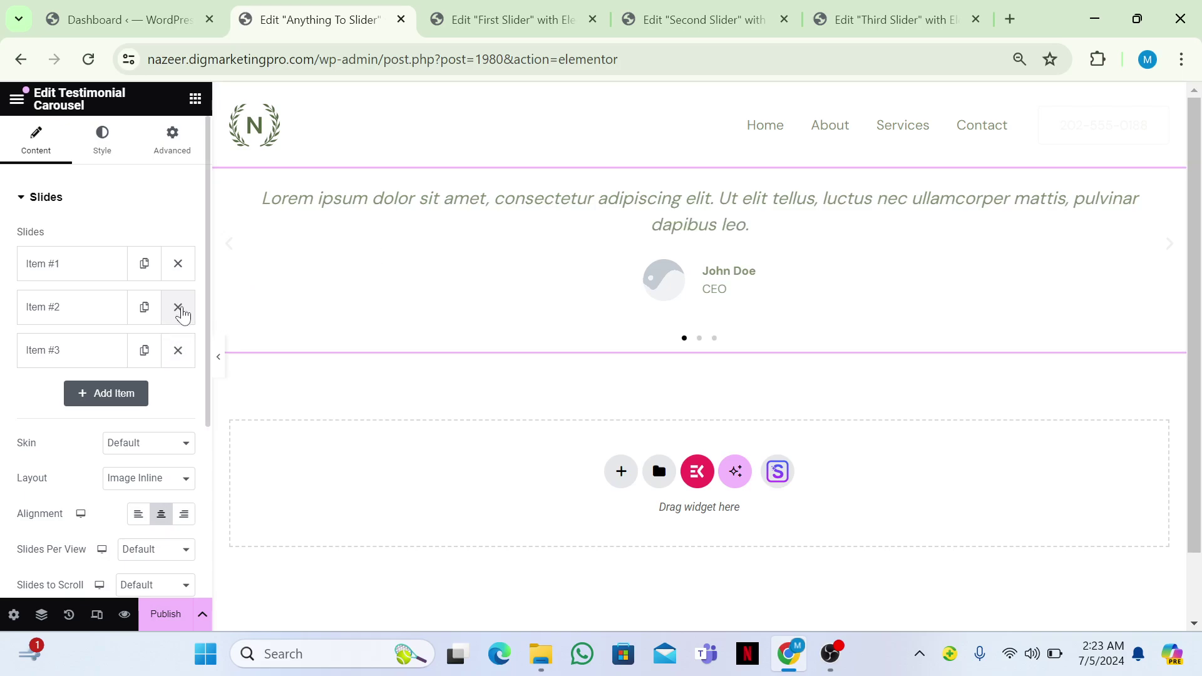
pyautogui.click(179, 308)
pyautogui.click(179, 308)
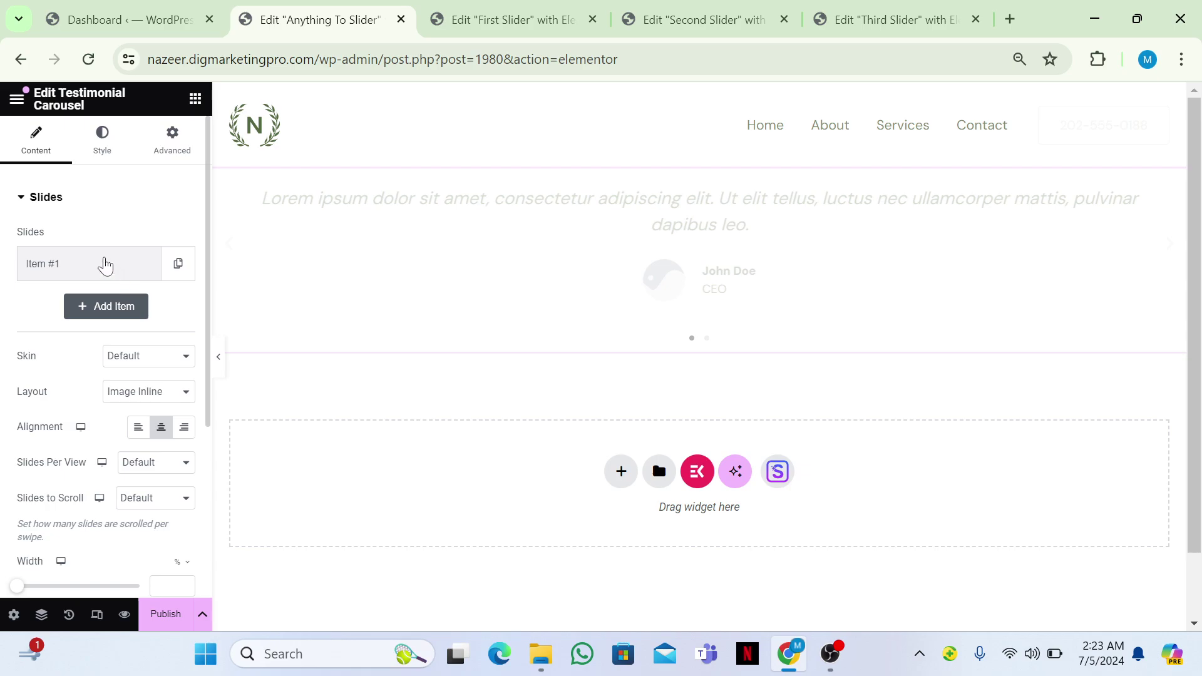
# Step: Clear the placeholder content, image, name and title from the carousel's Item #1
pyautogui.click(105, 265)
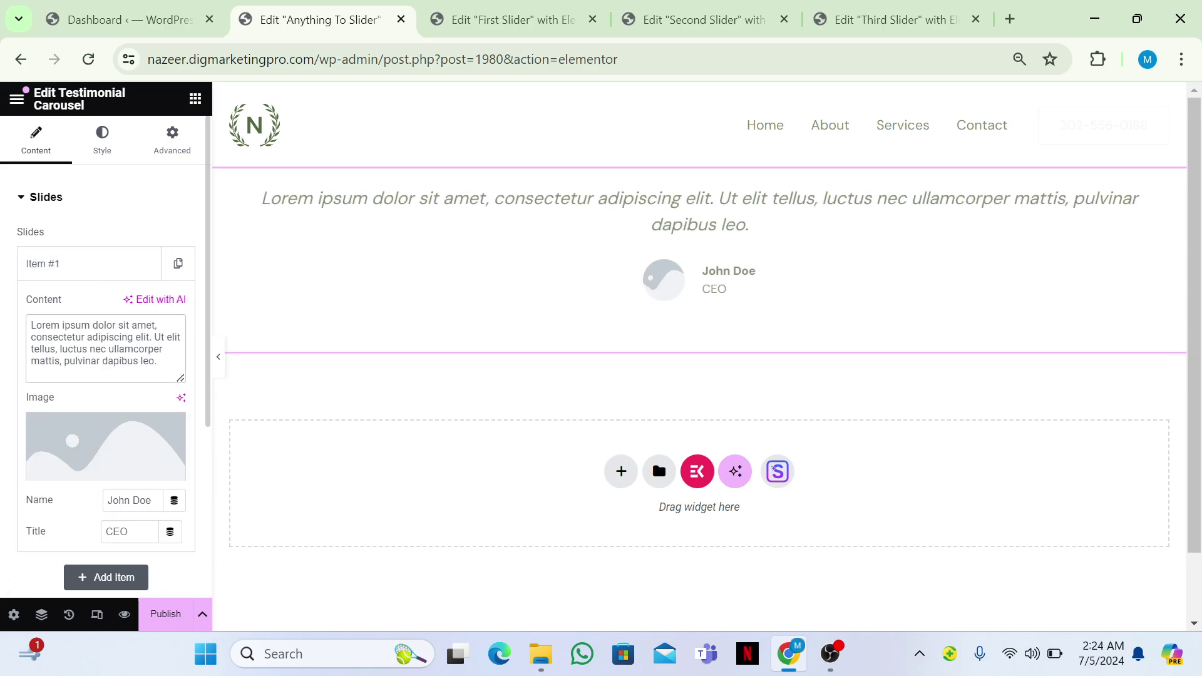
pyautogui.tripleClick(106, 344)
pyautogui.press('BackSpace')
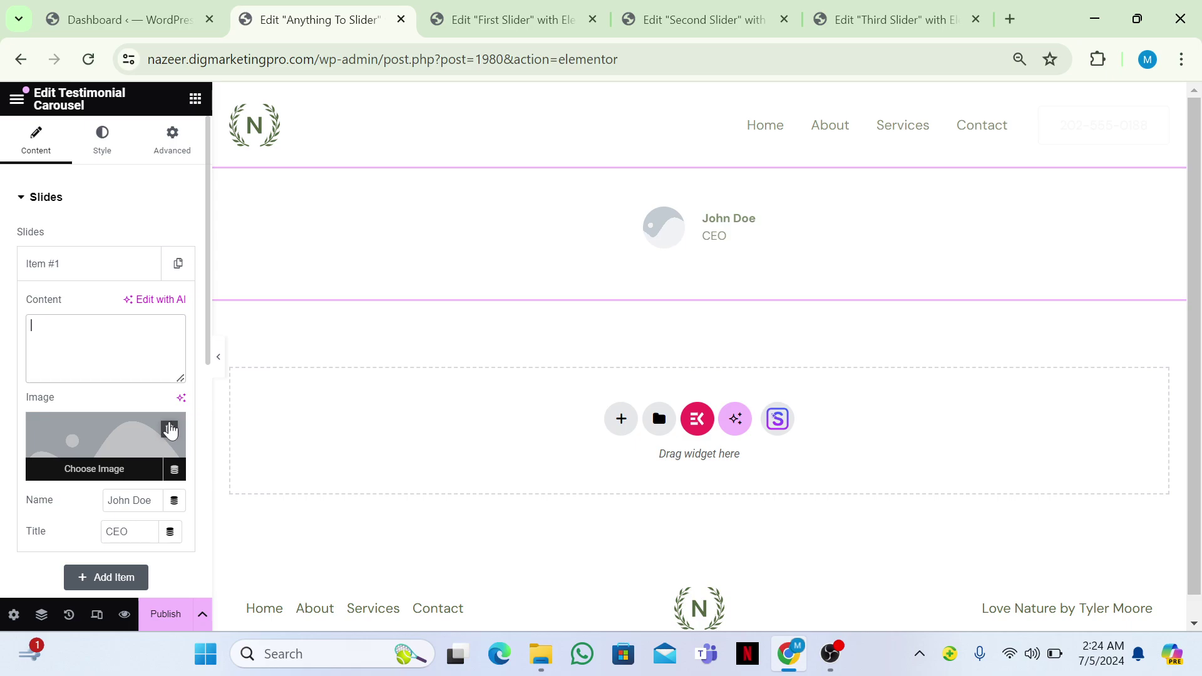
pyautogui.click(169, 430)
pyautogui.tripleClick(129, 501)
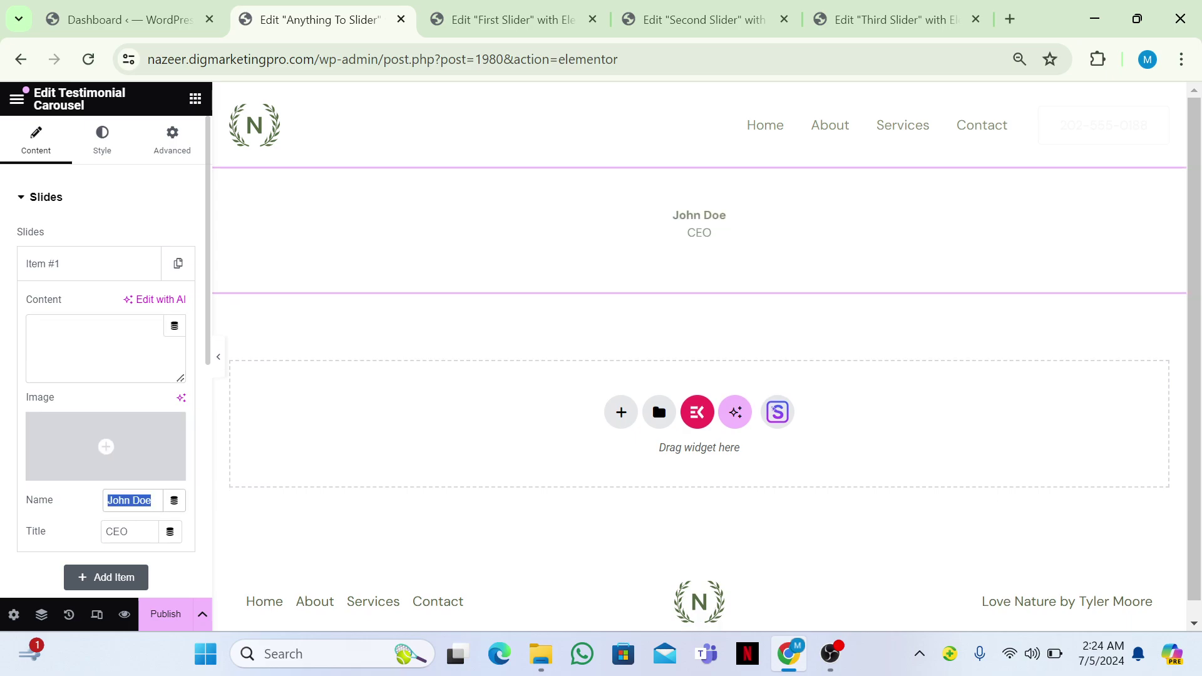
pyautogui.press('BackSpace')
pyautogui.tripleClick(125, 531)
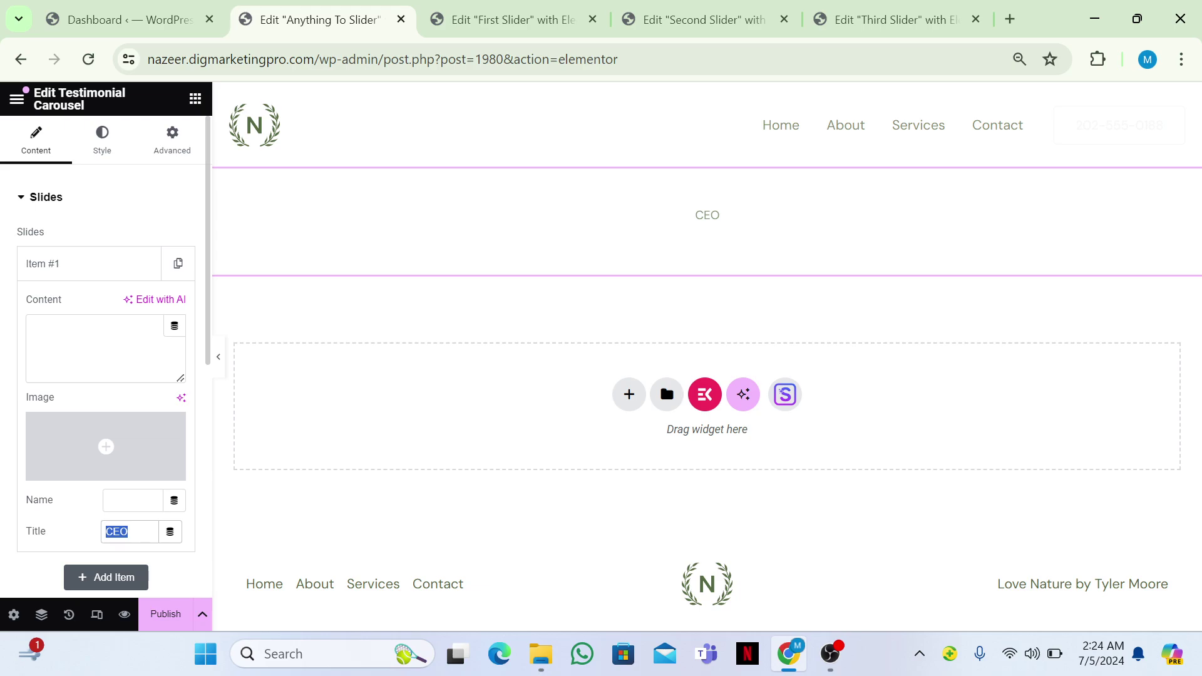
pyautogui.press('BackSpace')
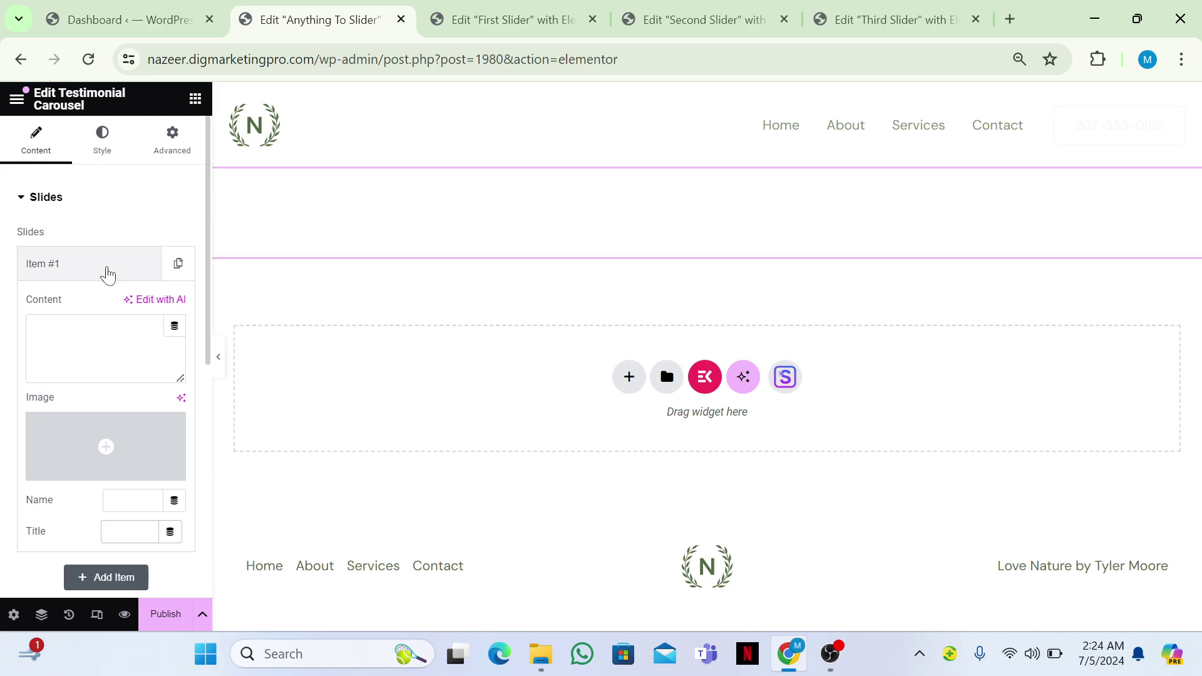
# Step: Copy the shortcode of the "First Slider" template from the WordPress saved templates list
pyautogui.click(119, 19)
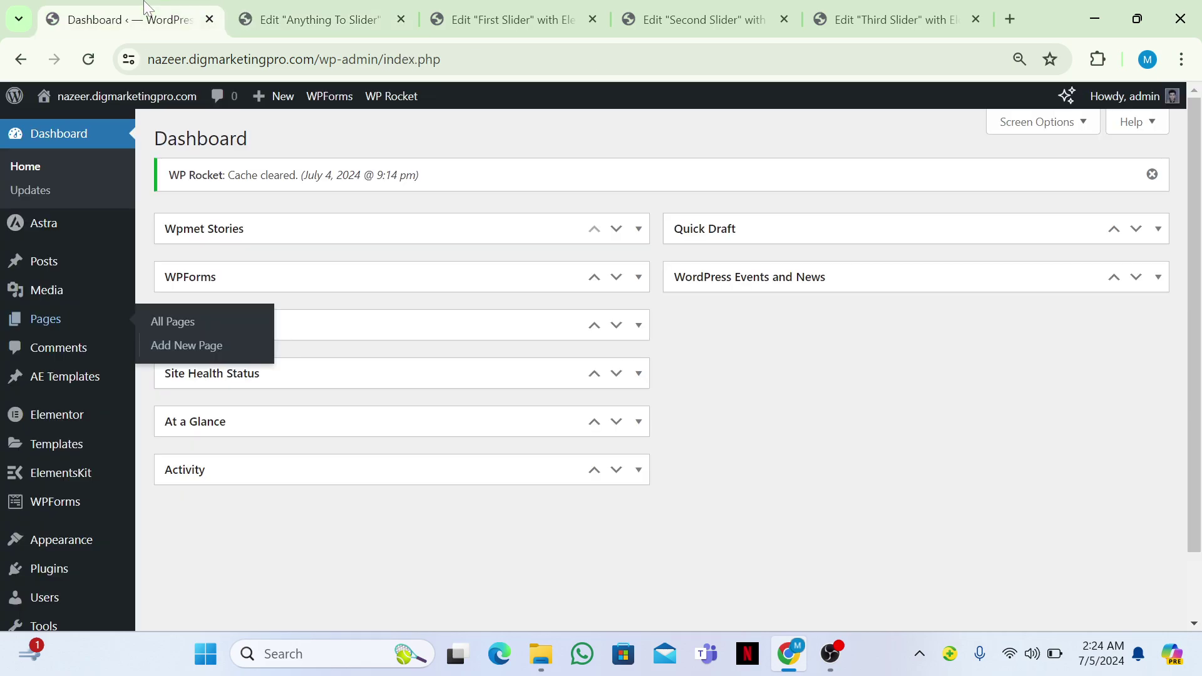
pyautogui.moveTo(70, 441)
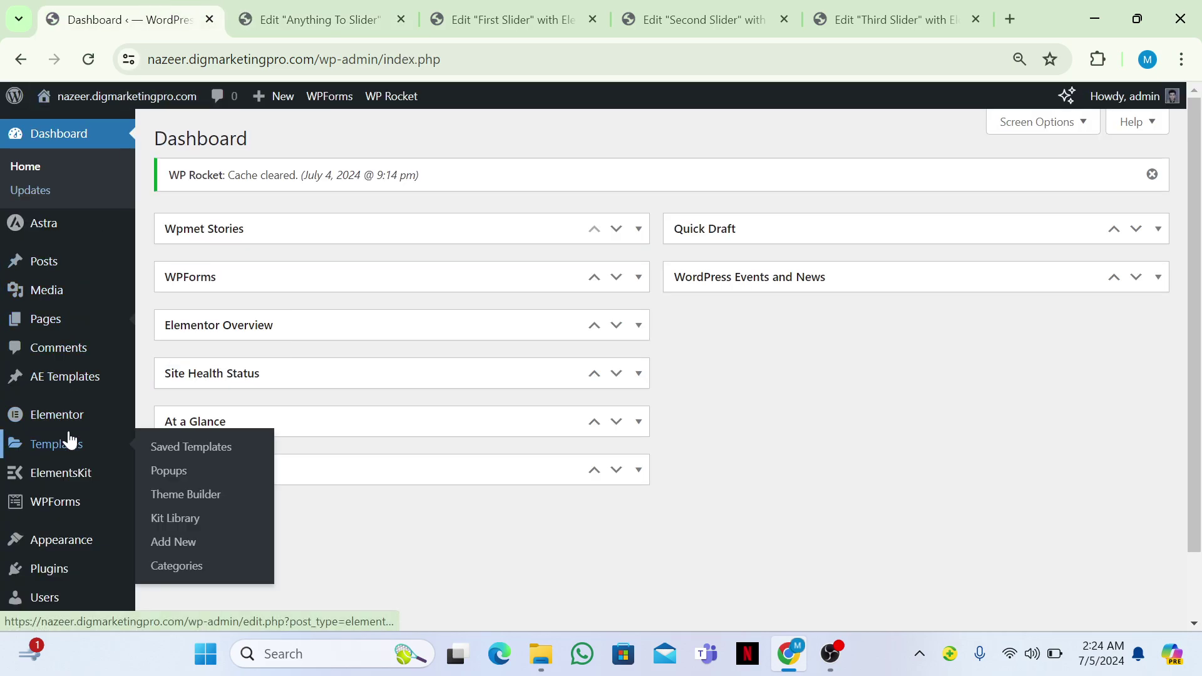
pyautogui.click(156, 447)
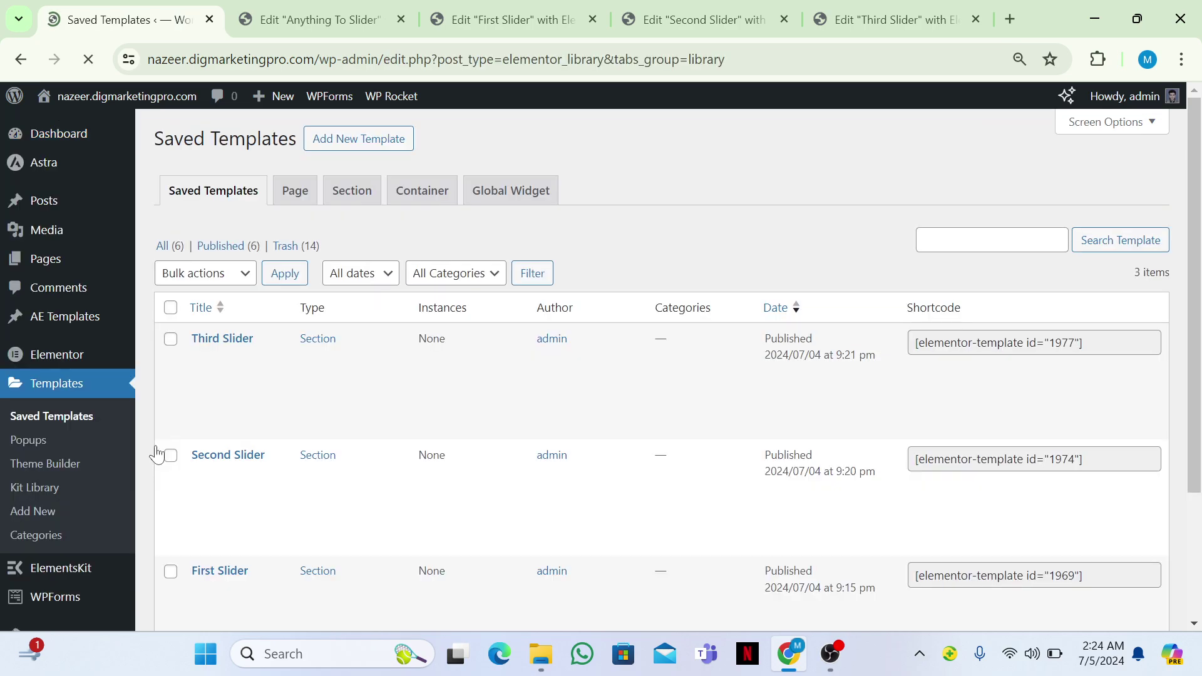
pyautogui.scroll(-2, 157, 454)
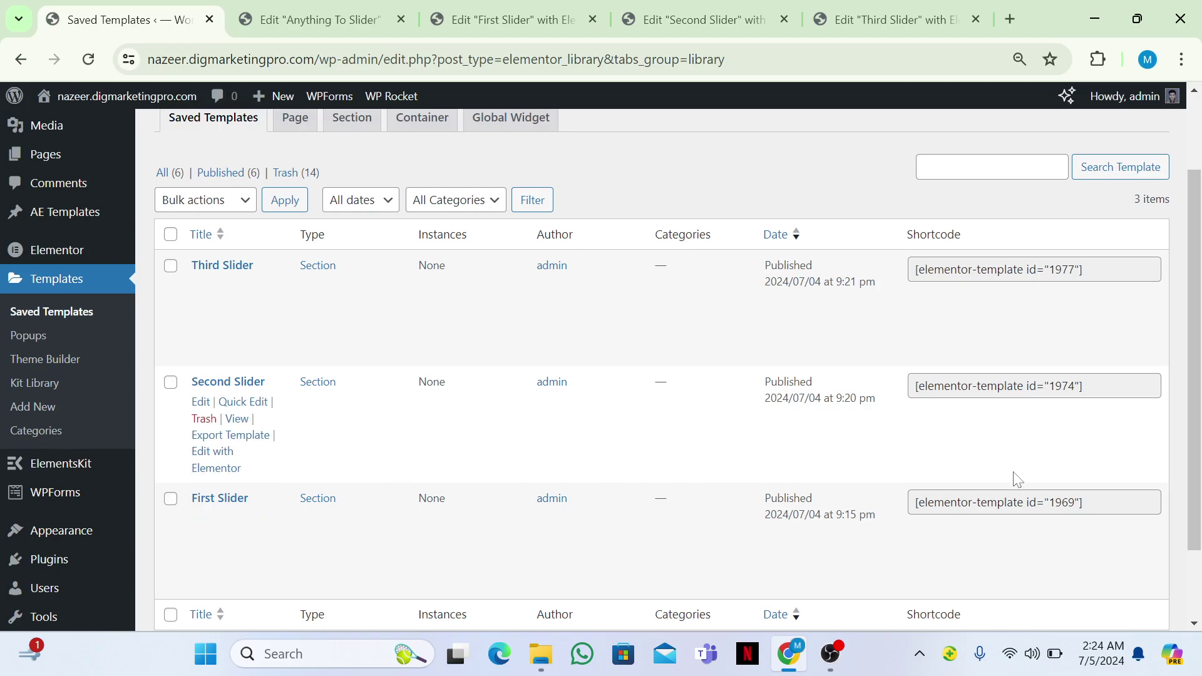
pyautogui.click(1021, 502)
pyautogui.hotkey('ctrl', 'c')
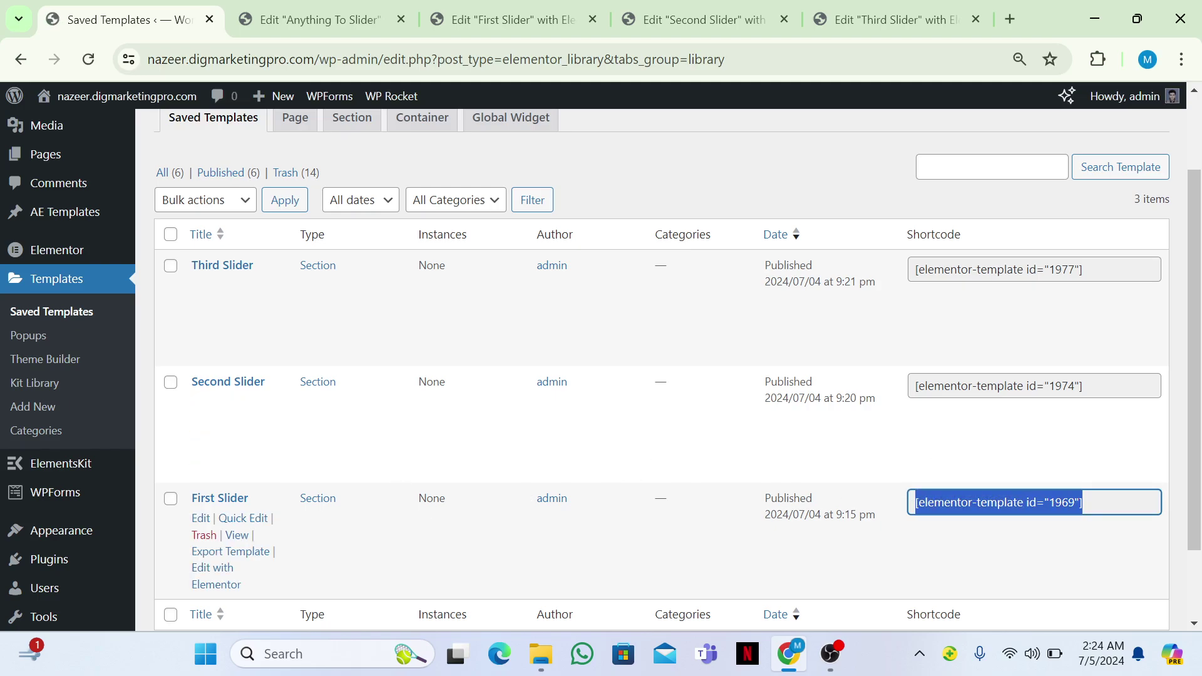
# Step: Paste the shortcode [elementor-template id="1969"] as the content of Item #1 in the "Anything To Slider" page's carousel
pyautogui.click(333, 7)
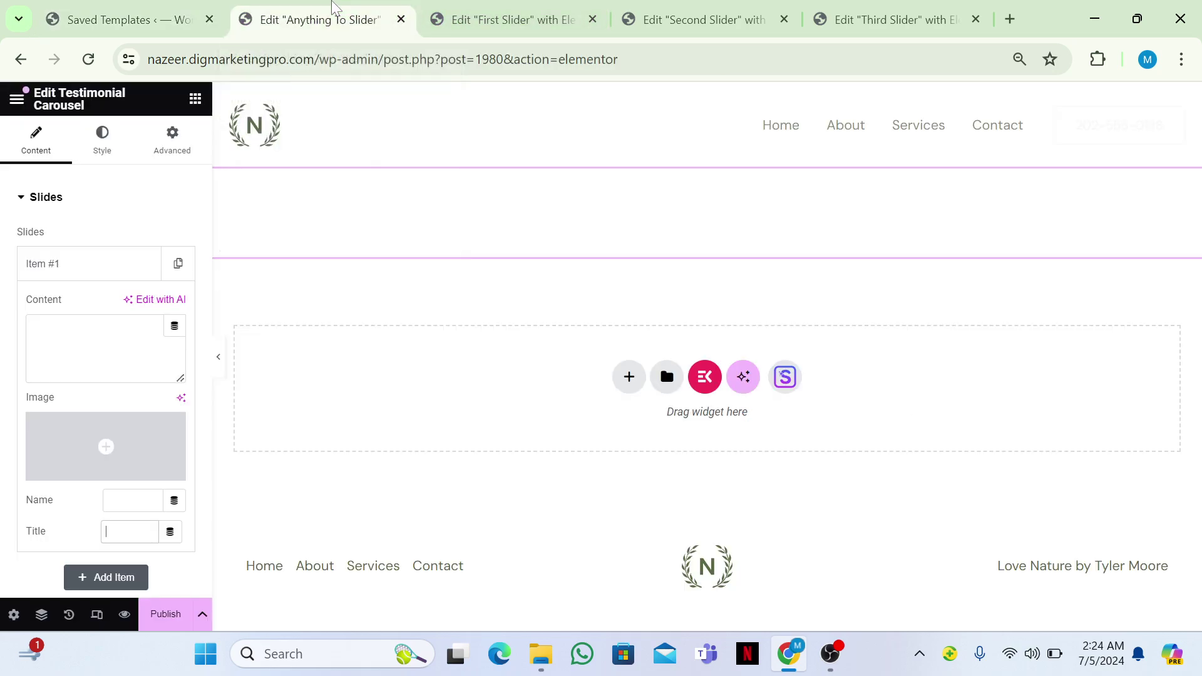
pyautogui.click(75, 331)
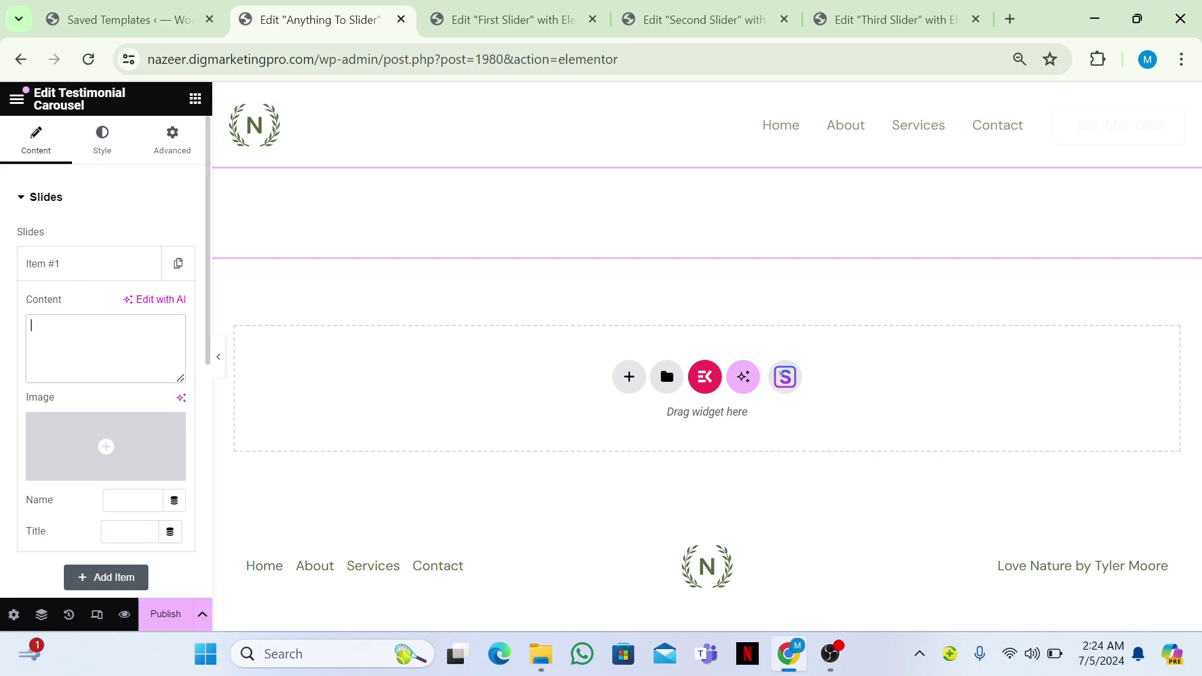
pyautogui.hotkey('ctrl', 'v')
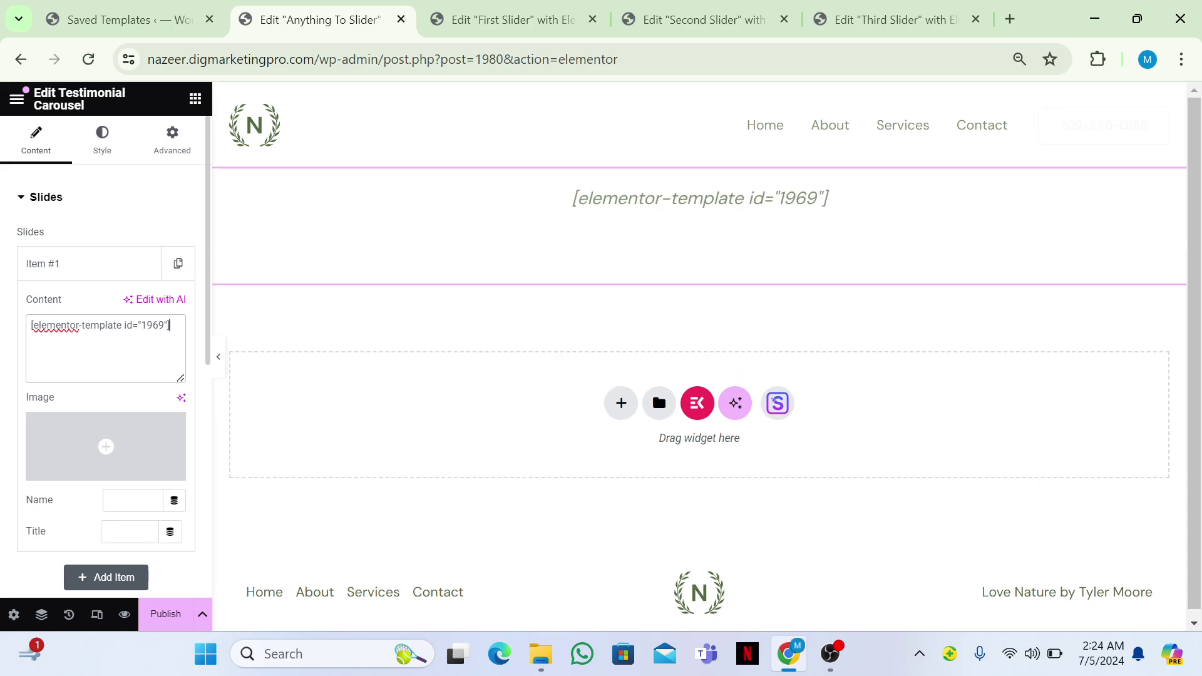
pyautogui.click(75, 267)
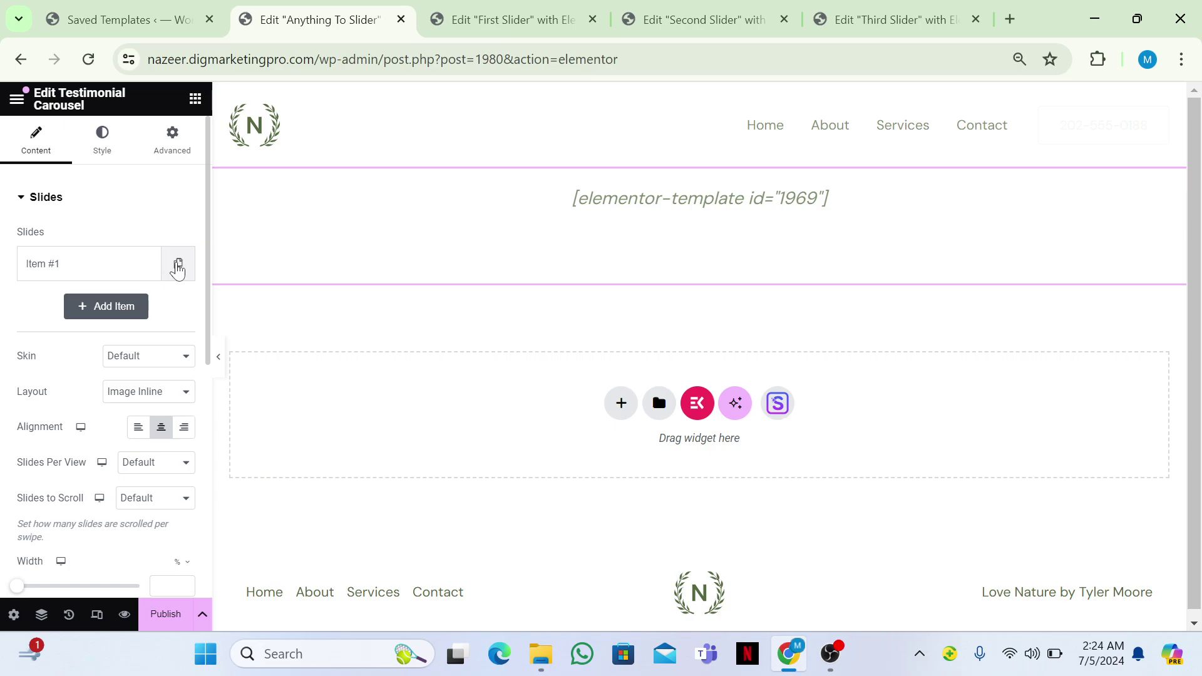
# Step: Duplicate carousel Item #1 and replace the copy's content with the "Second Slider" template's shortcode [elementor-template id="1974"], copied from the saved templates list
pyautogui.click(179, 265)
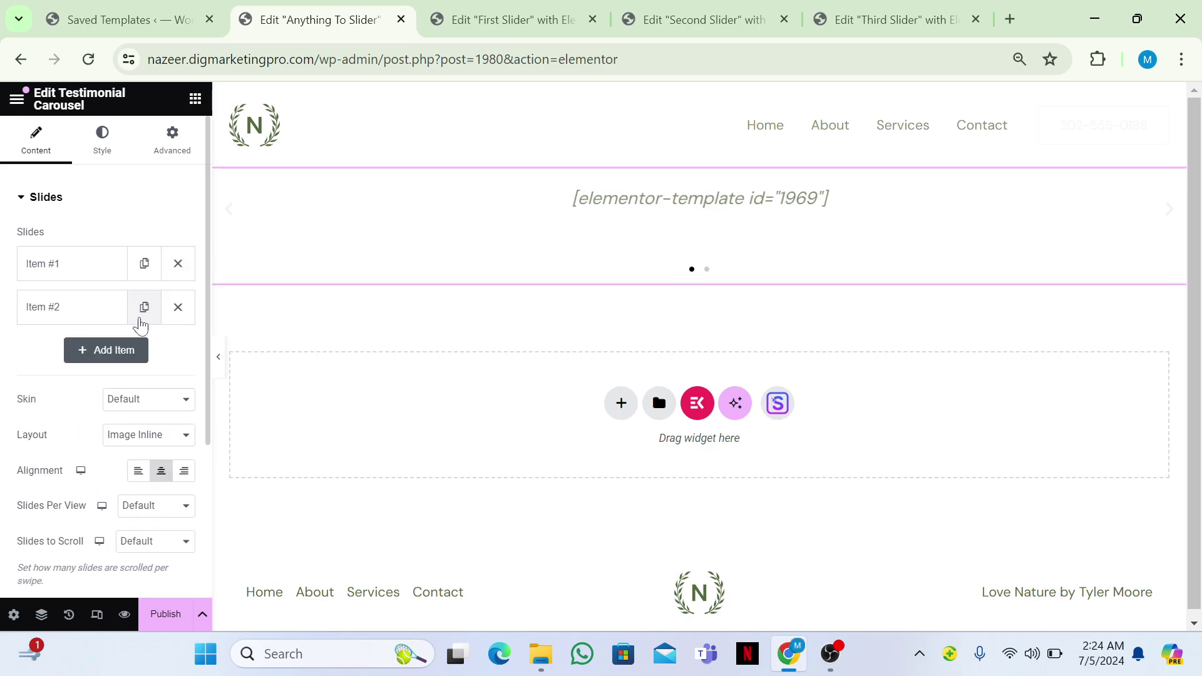
pyautogui.click(100, 319)
pyautogui.click(116, 15)
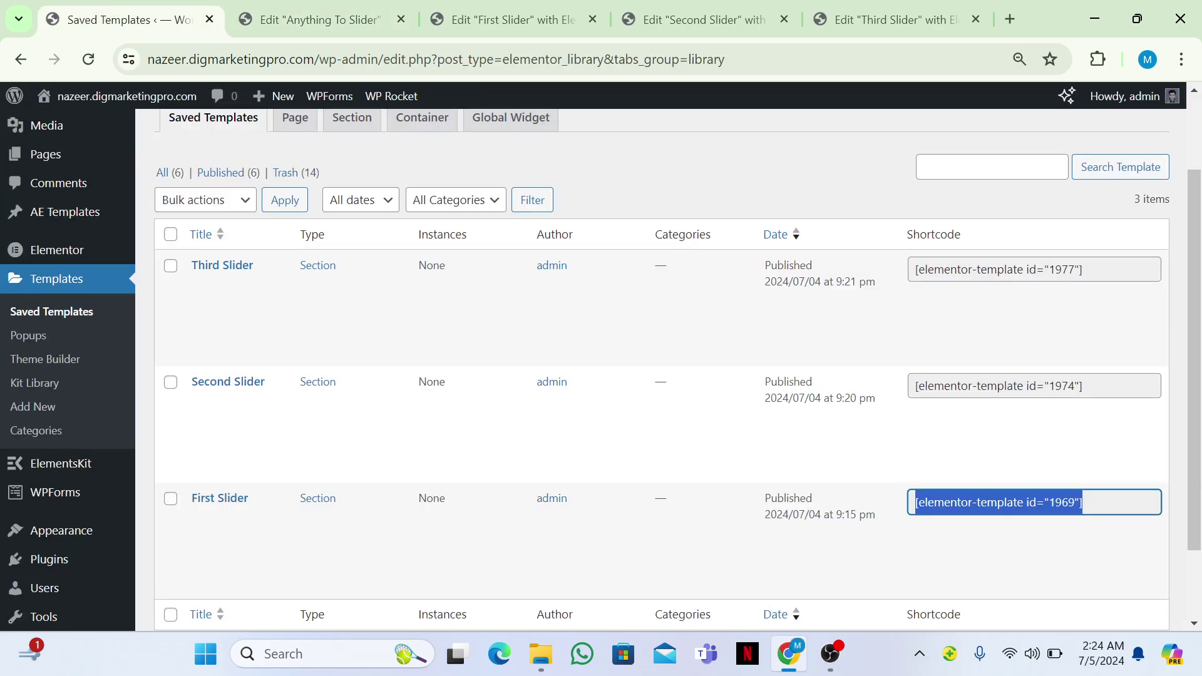
pyautogui.click(1002, 383)
pyautogui.hotkey('ctrl', 'c')
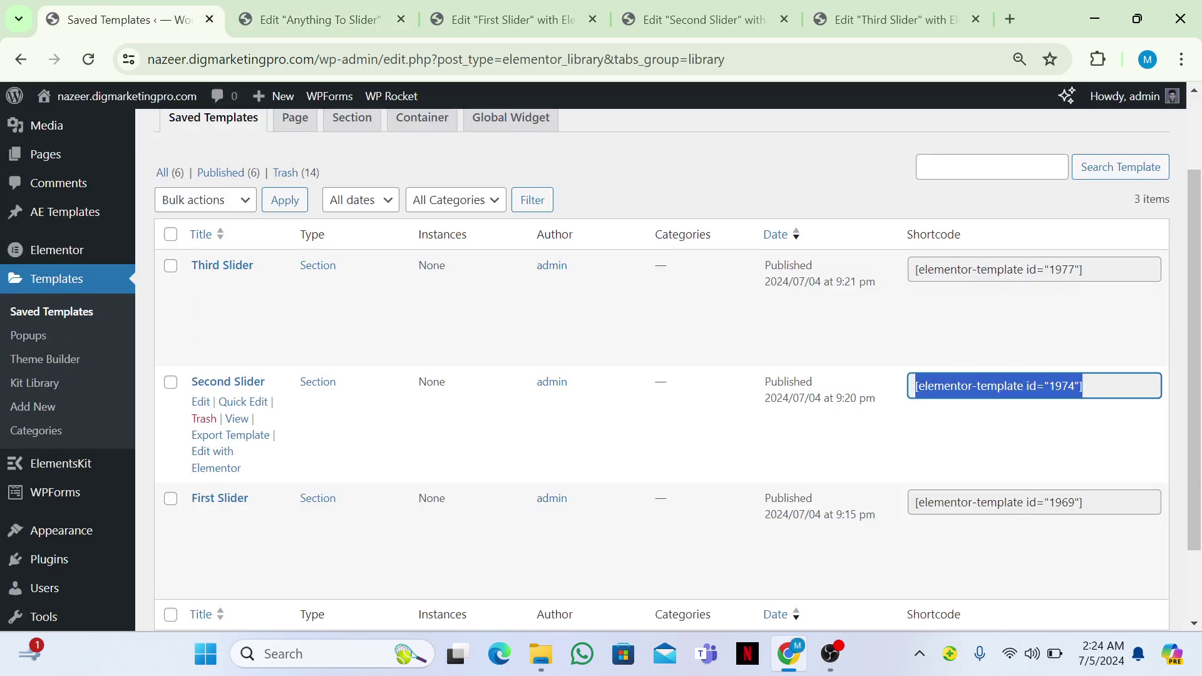
pyautogui.click(313, 20)
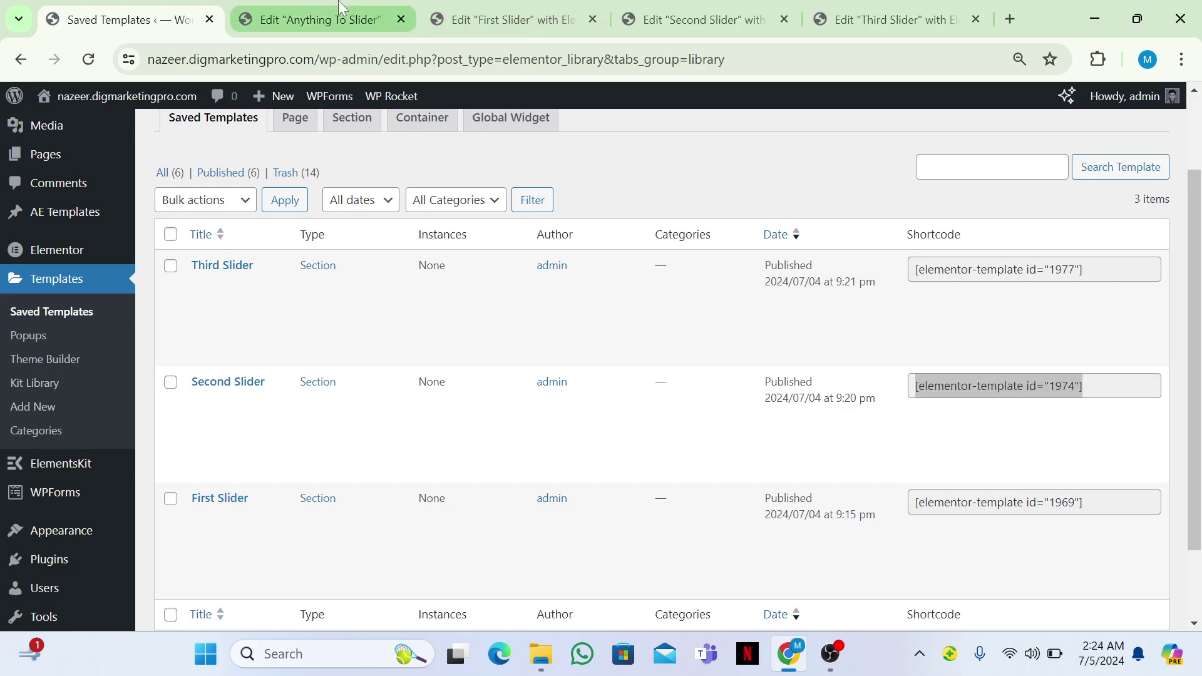
pyautogui.click(100, 375)
pyautogui.hotkey('ctrl', 'a')
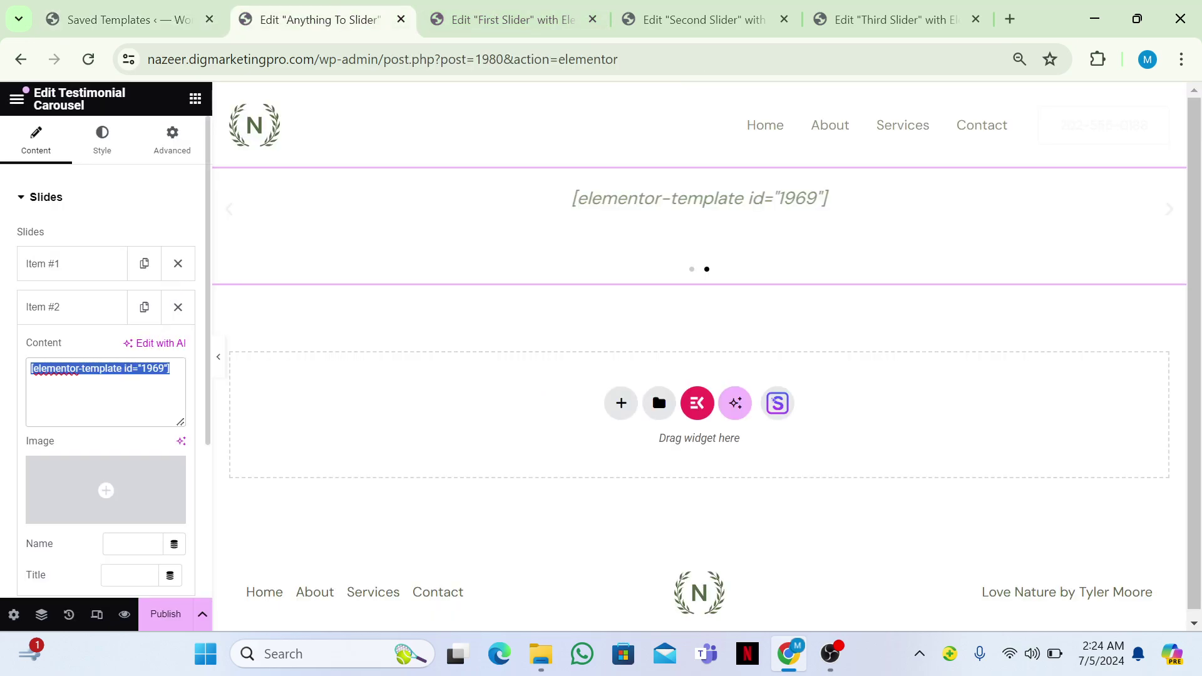
pyautogui.press('BackSpace')
pyautogui.hotkey('ctrl', 'v')
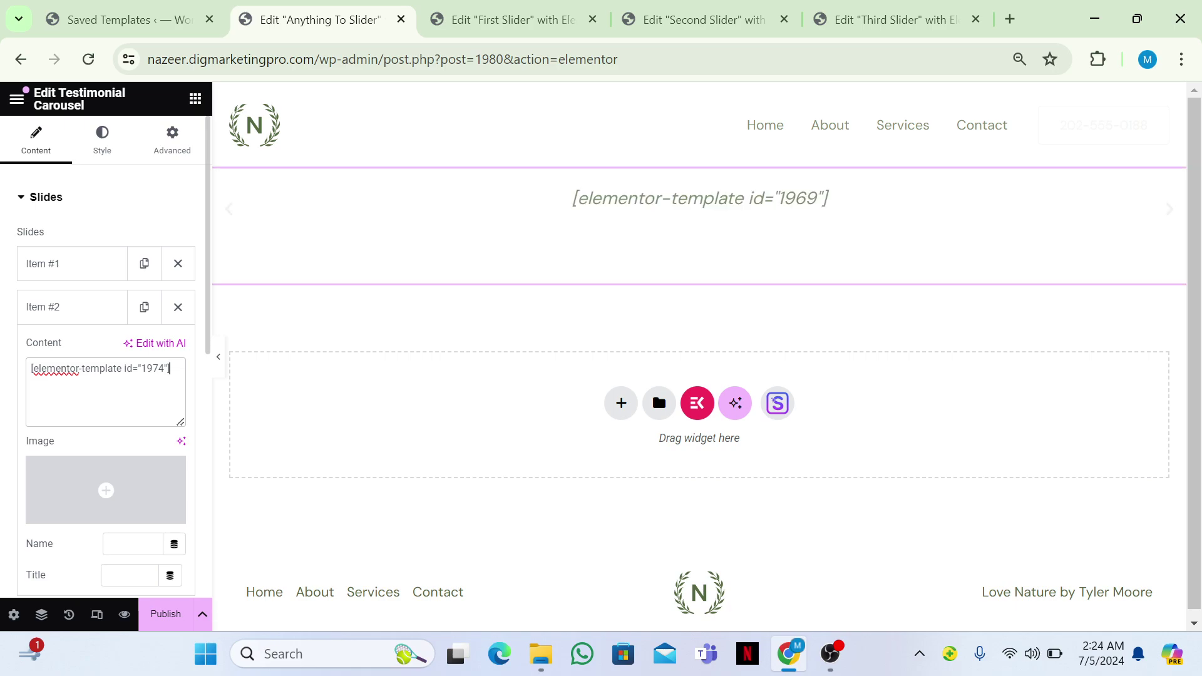
# Step: Check carousel Item #1 and Item #2, and copy the "Third Slider" template's shortcode from the WordPress saved templates list
pyautogui.click(78, 274)
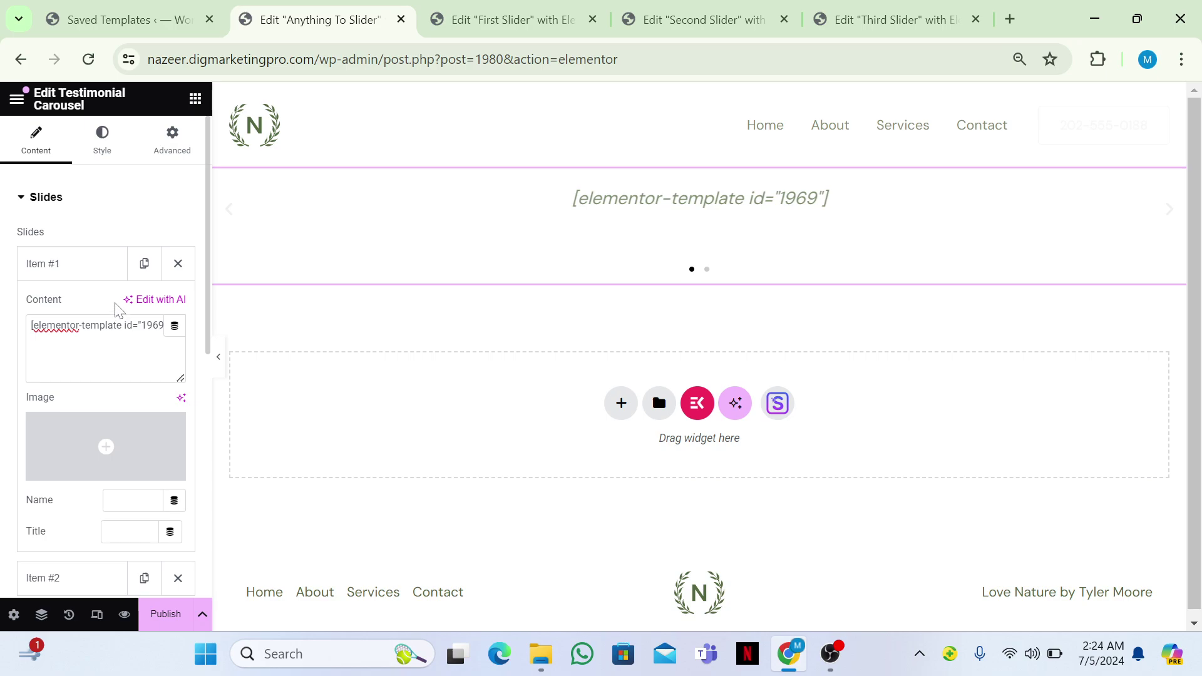
pyautogui.click(80, 273)
pyautogui.click(80, 307)
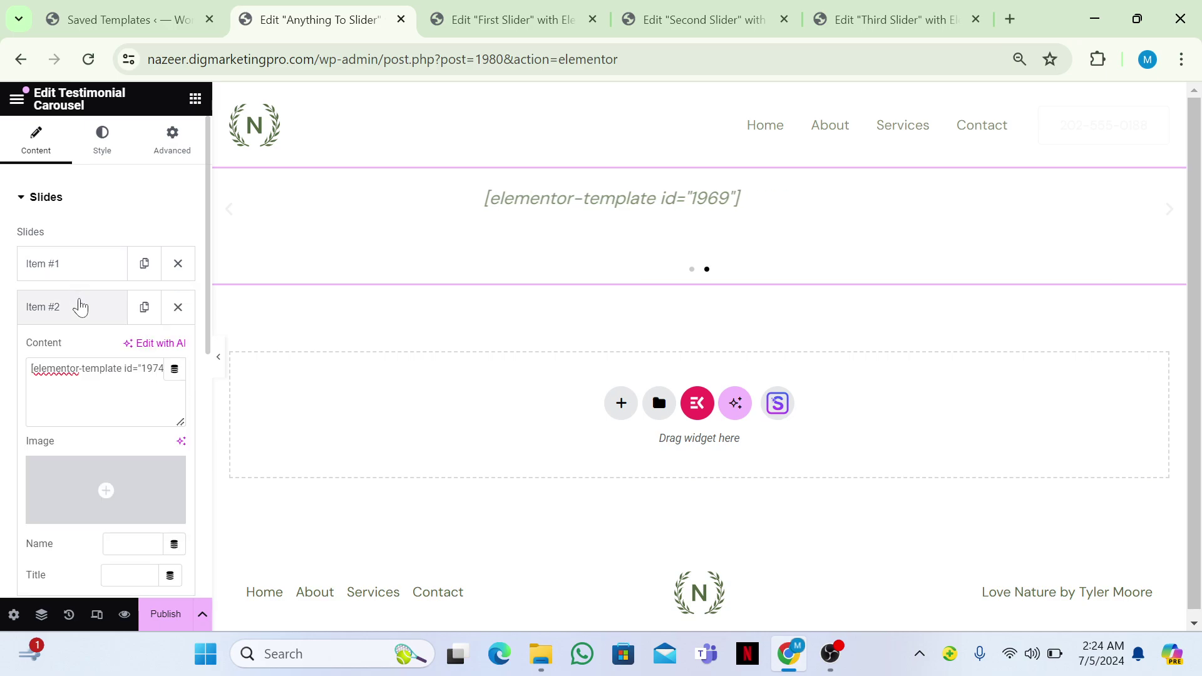
pyautogui.click(128, 16)
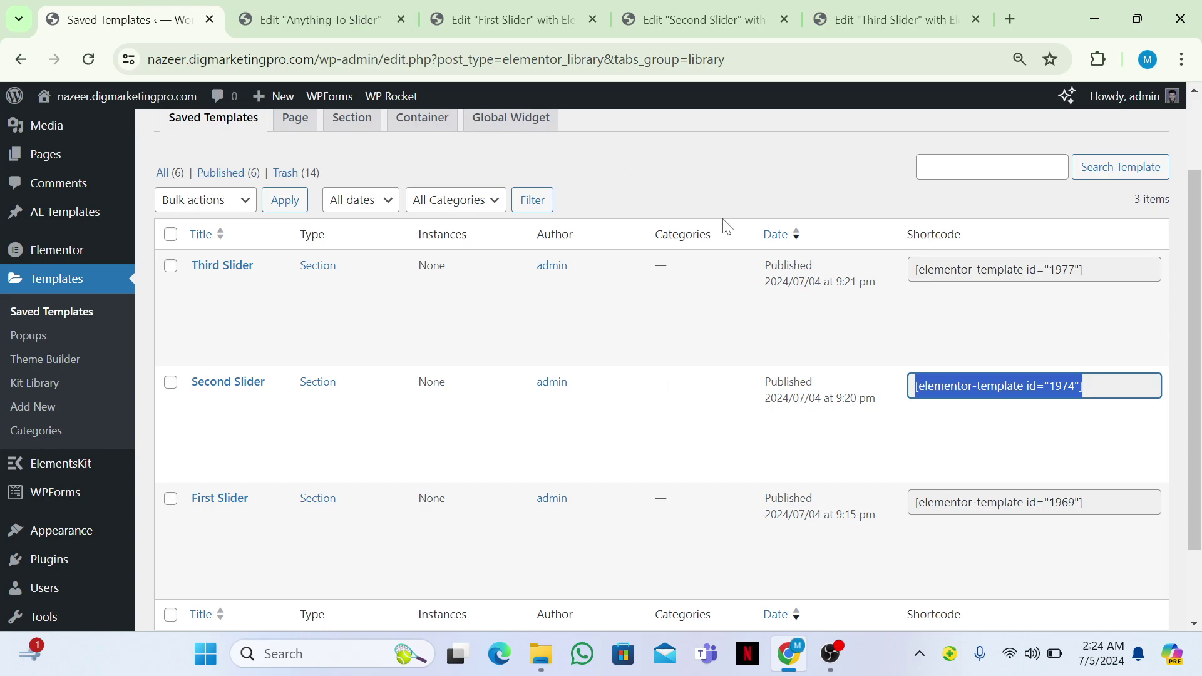
pyautogui.click(1002, 269)
pyautogui.hotkey('ctrl', 'c')
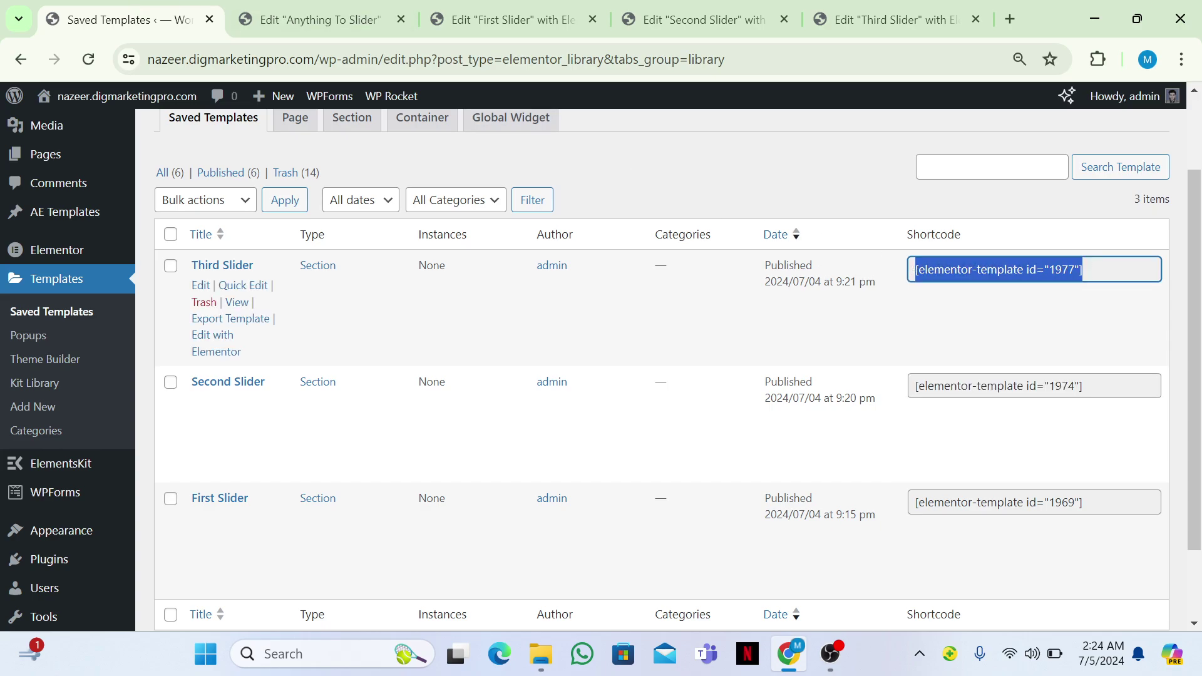
# Step: Duplicate carousel Item #2 on the "Anything To Slider" page and replace the copy's content with the shortcode [elementor-template id="1977"]
pyautogui.click(319, 19)
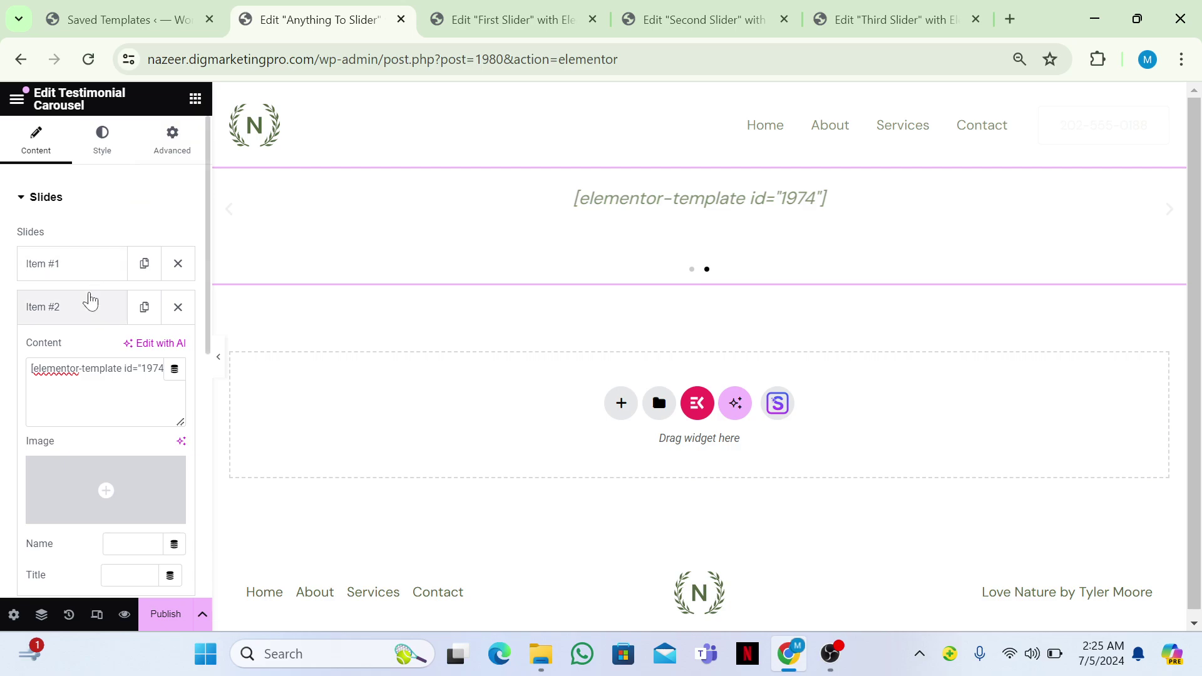
pyautogui.click(91, 301)
pyautogui.click(144, 307)
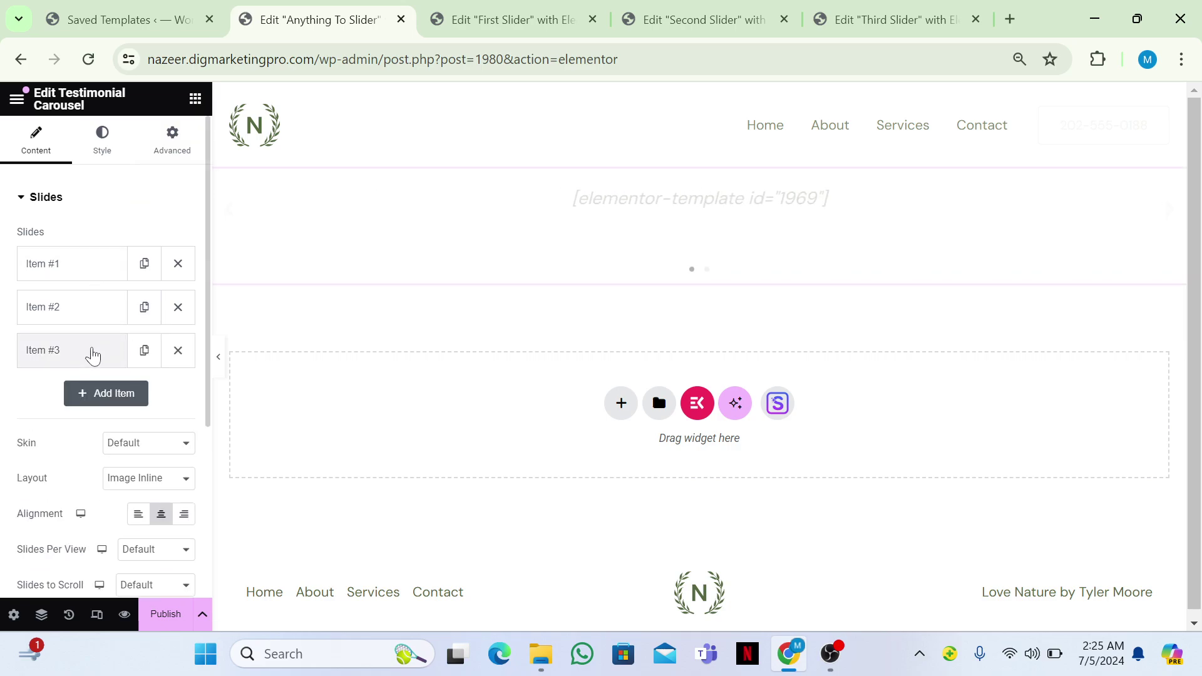
pyautogui.click(93, 352)
pyautogui.tripleClick(94, 412)
pyautogui.press('BackSpace')
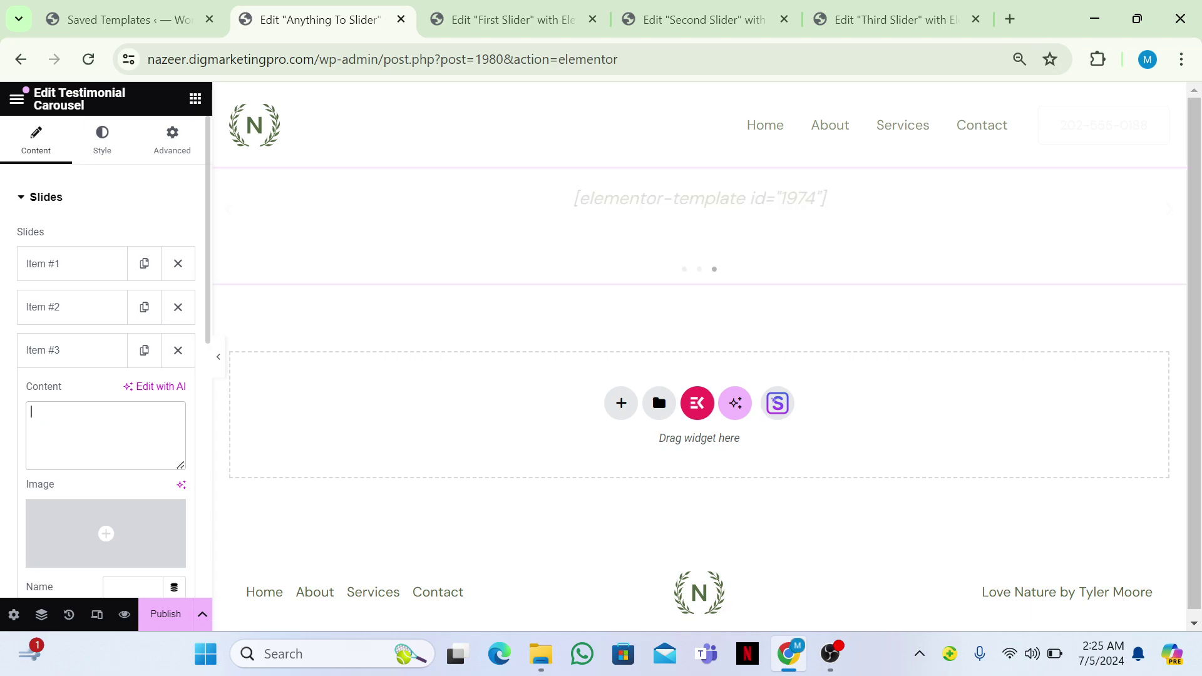
pyautogui.hotkey('ctrl', 'v')
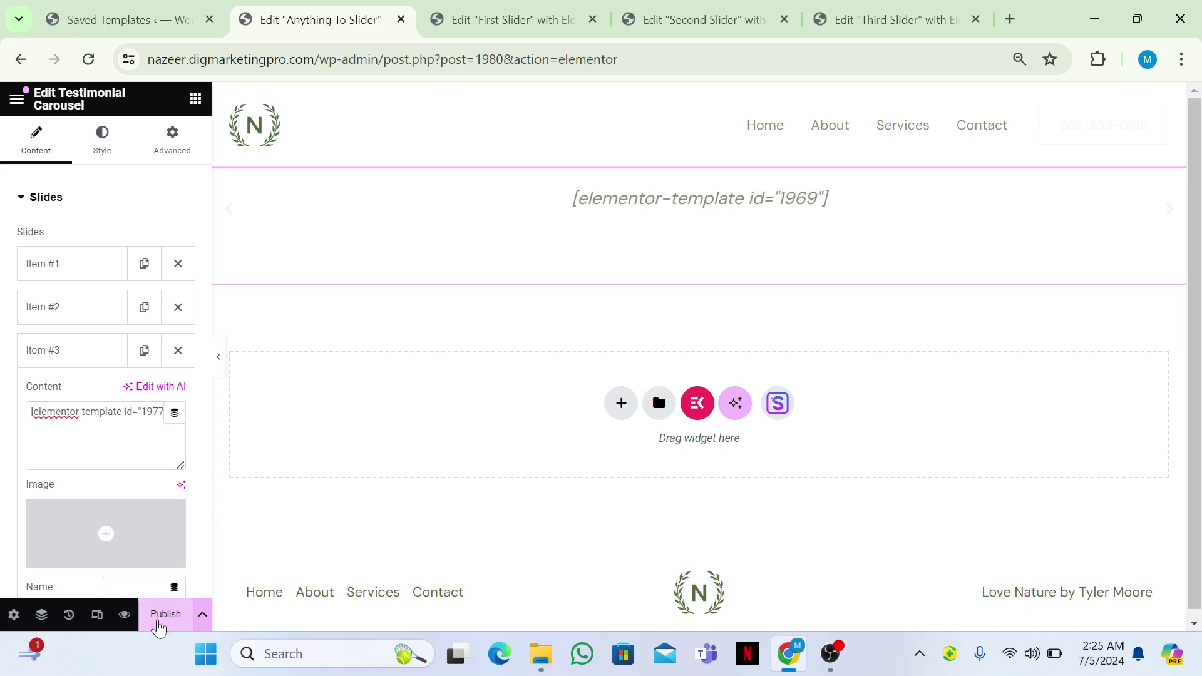
# Step: Publish the "Anything To Slider" page and preview its slides on the front end
pyautogui.click(164, 615)
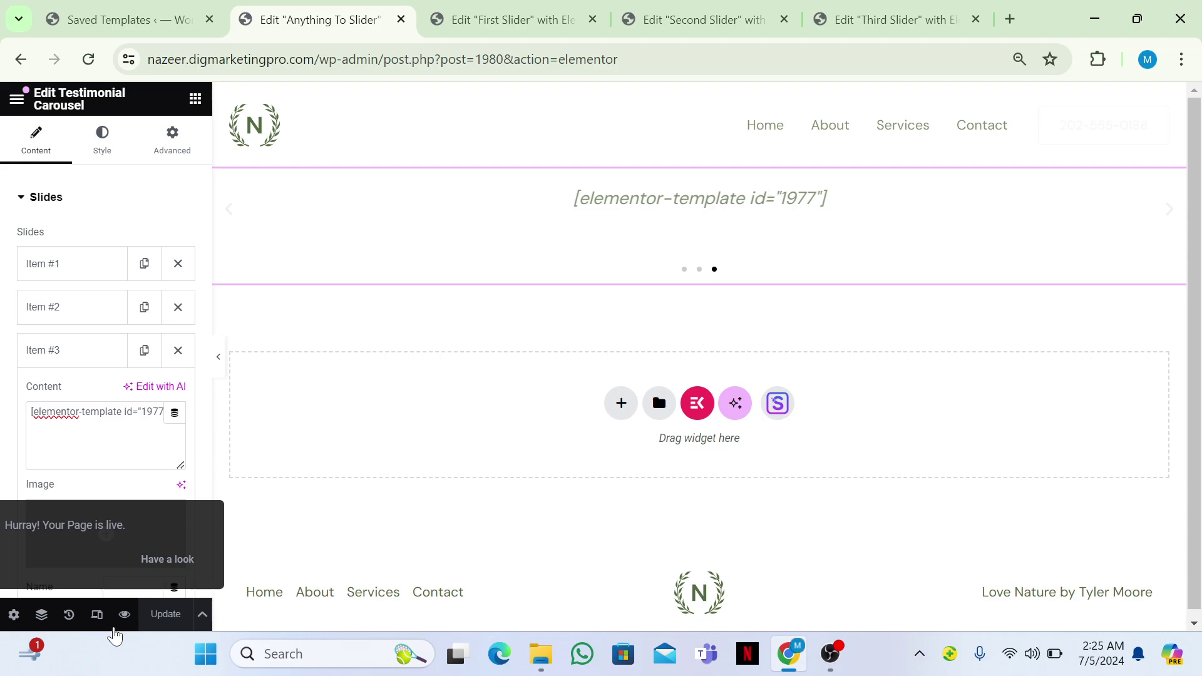
pyautogui.click(124, 615)
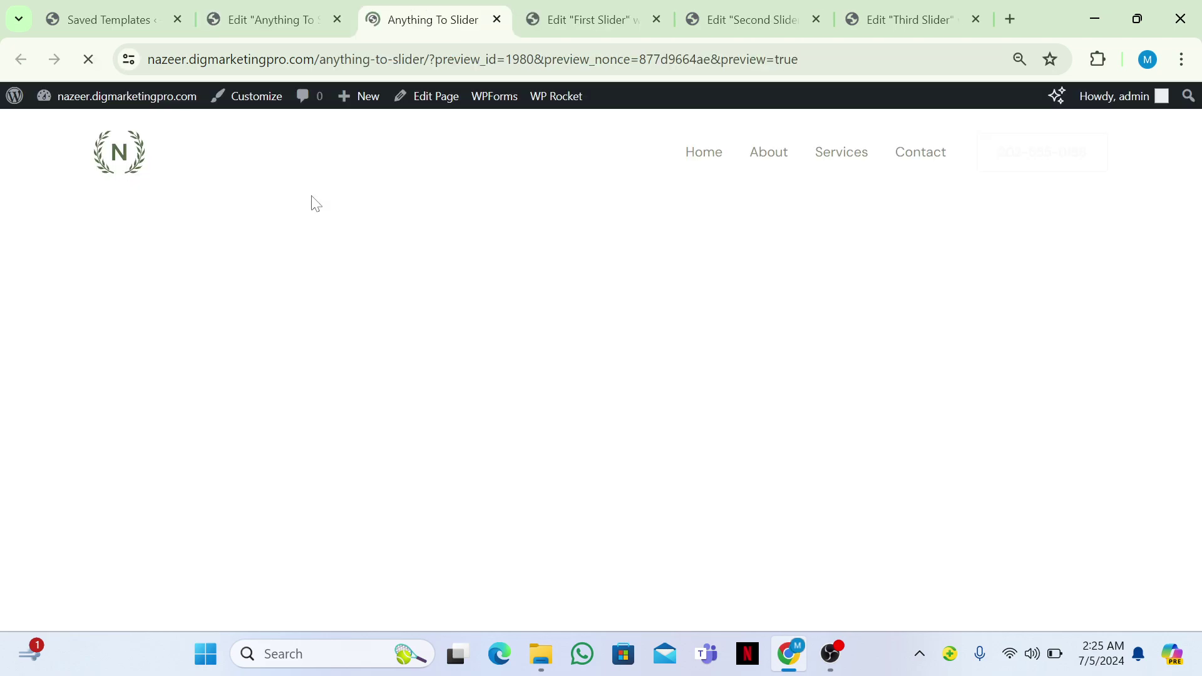
pyautogui.scroll(-1, 315, 203)
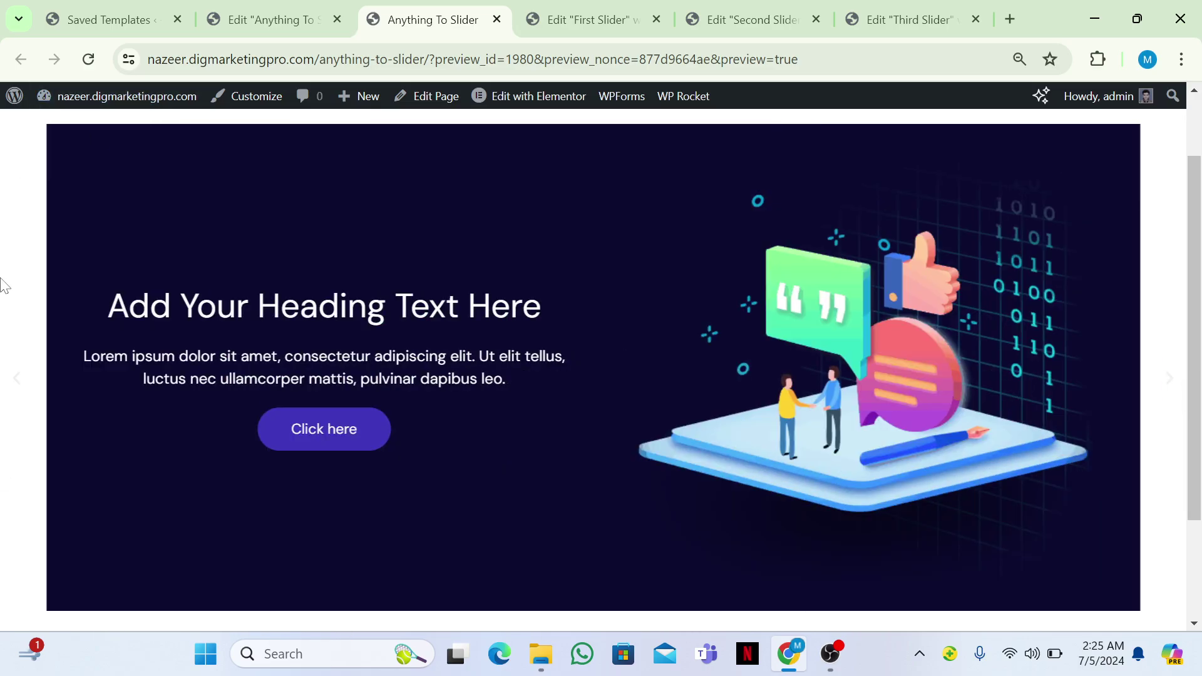
pyautogui.click(17, 388)
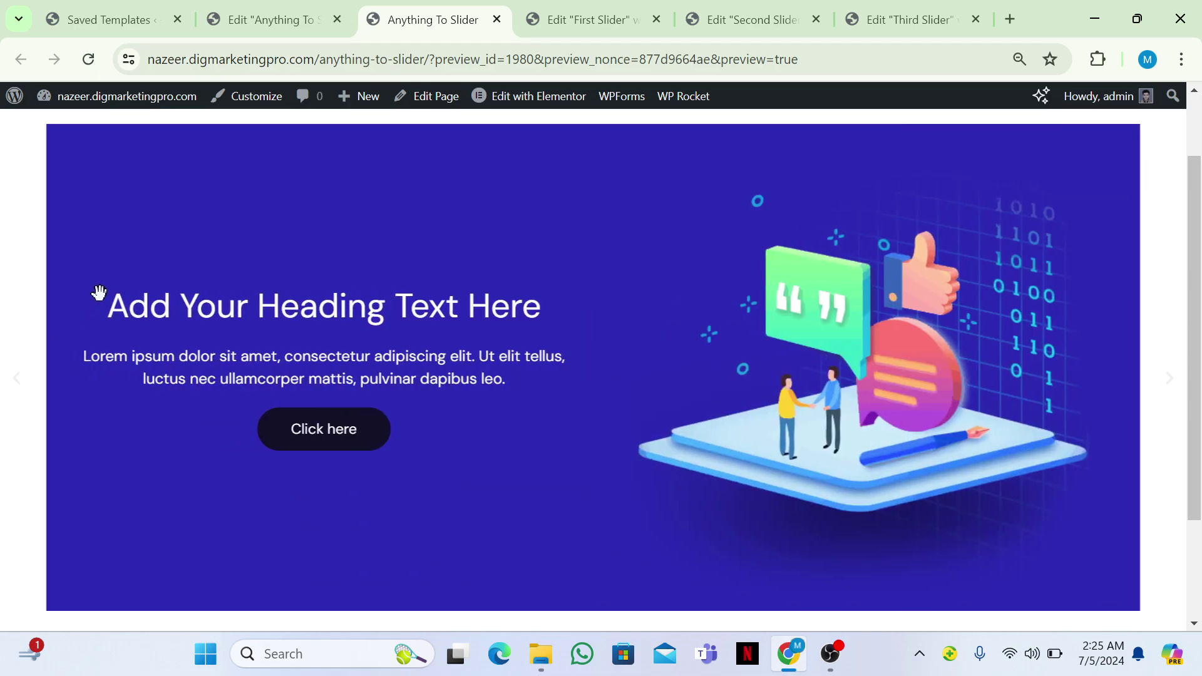
# Step: Set the Testimonial Carousel's width to 100% in its slides settings
pyautogui.click(281, 13)
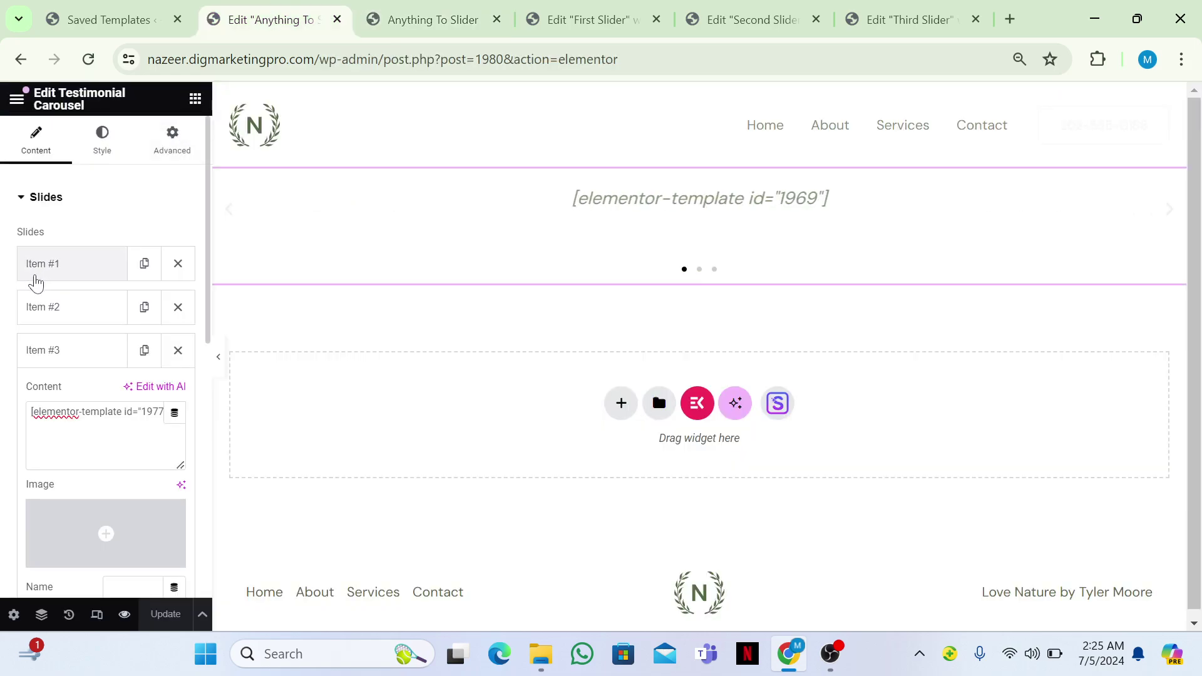
pyautogui.click(35, 278)
pyautogui.click(35, 278)
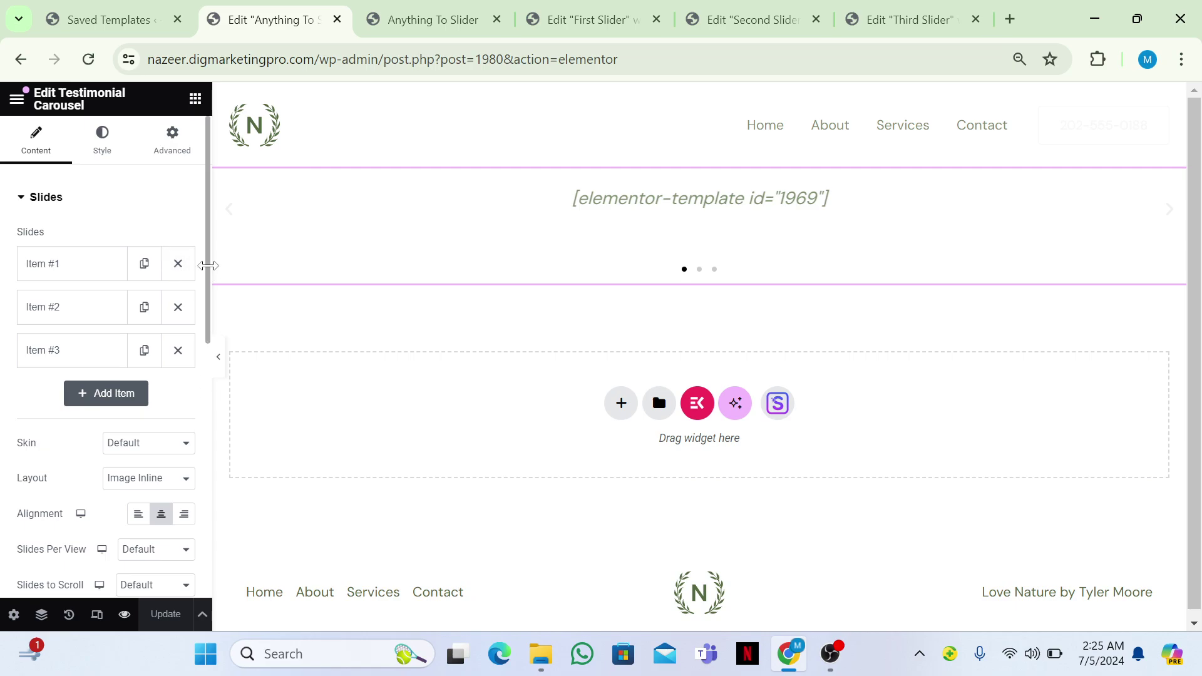
pyautogui.moveTo(208, 274); pyautogui.dragTo(210, 418)
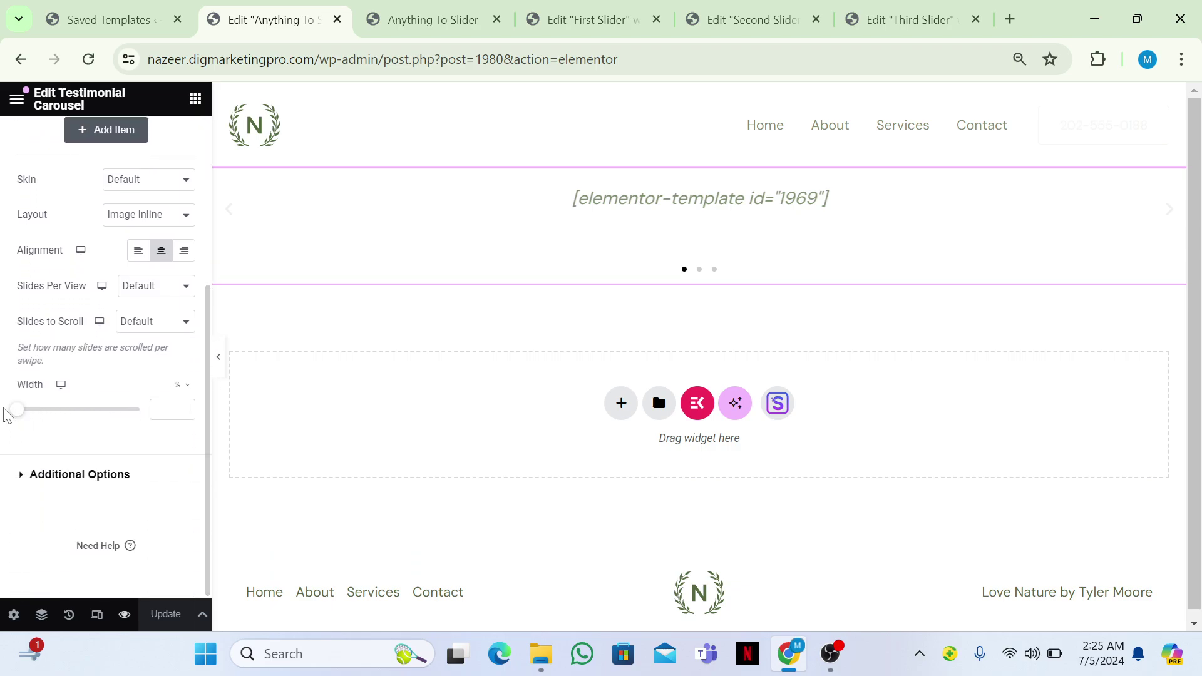
pyautogui.moveTo(25, 416); pyautogui.dragTo(138, 407)
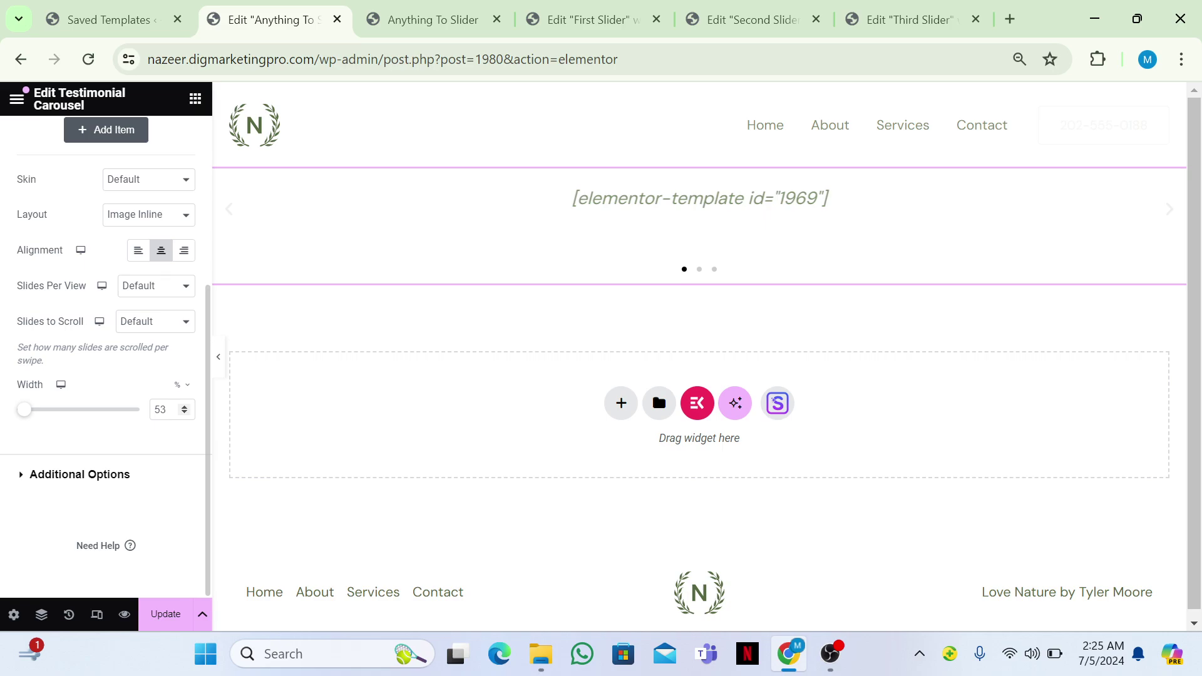
pyautogui.moveTo(25, 413); pyautogui.dragTo(162, 408)
# Step: Hide the carousel's arrows, set Pagination to None and Autoplay Speed to 1000, and update the page
pyautogui.click(133, 494)
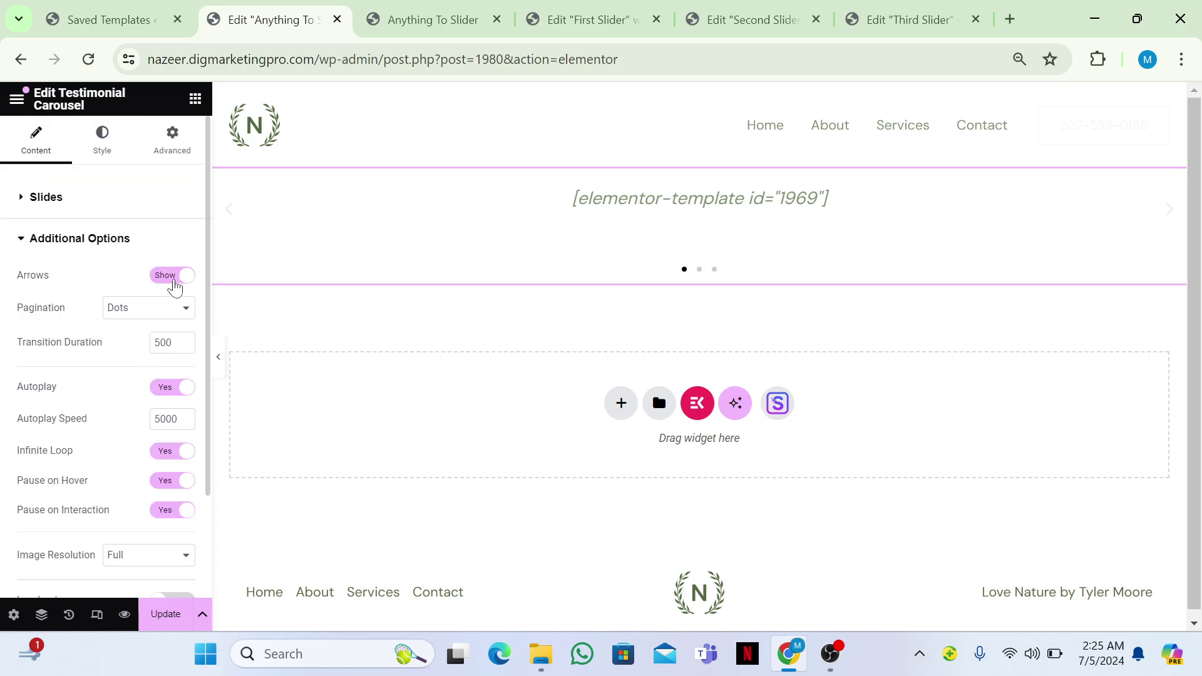
pyautogui.click(174, 280)
pyautogui.click(130, 324)
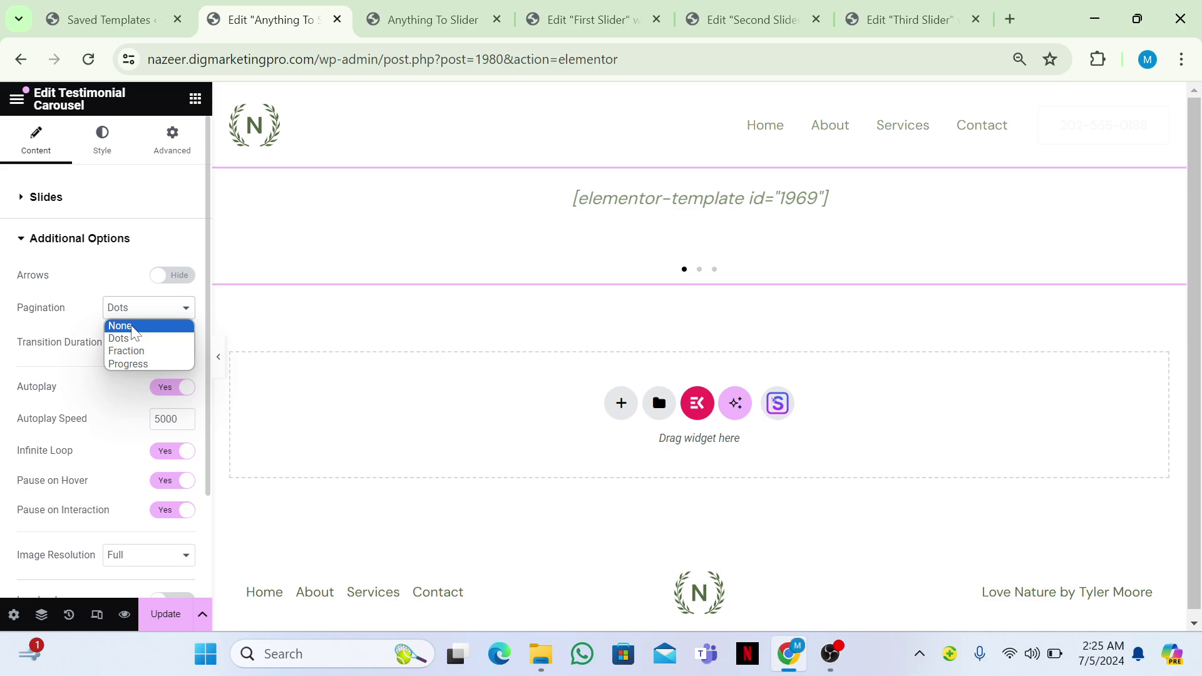
pyautogui.click(134, 328)
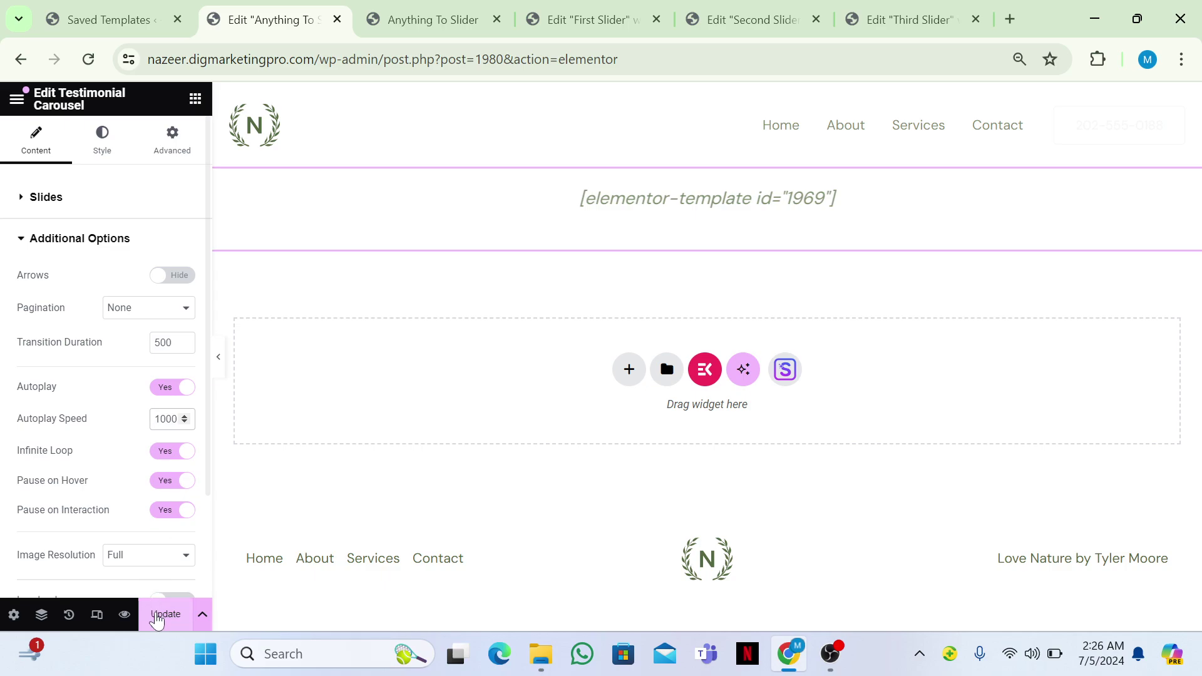
pyautogui.click(156, 617)
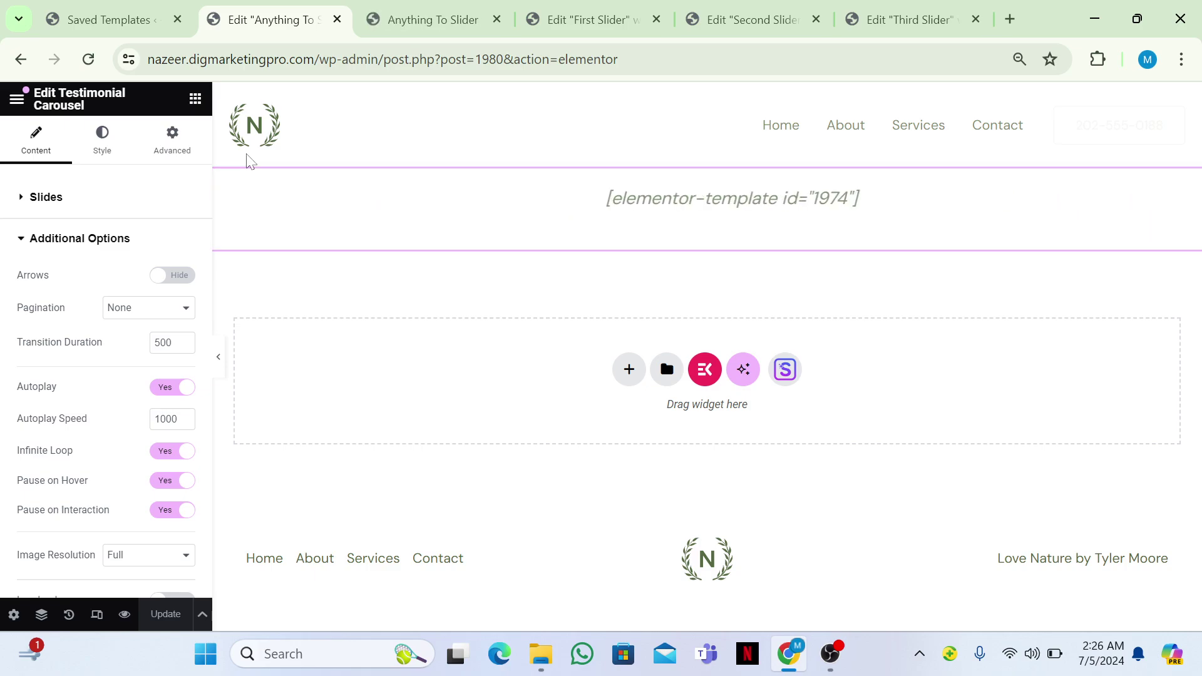
# Step: Set the carousel widget's layout padding to 0 px on all sides, update the page, and check the live preview
pyautogui.click(180, 156)
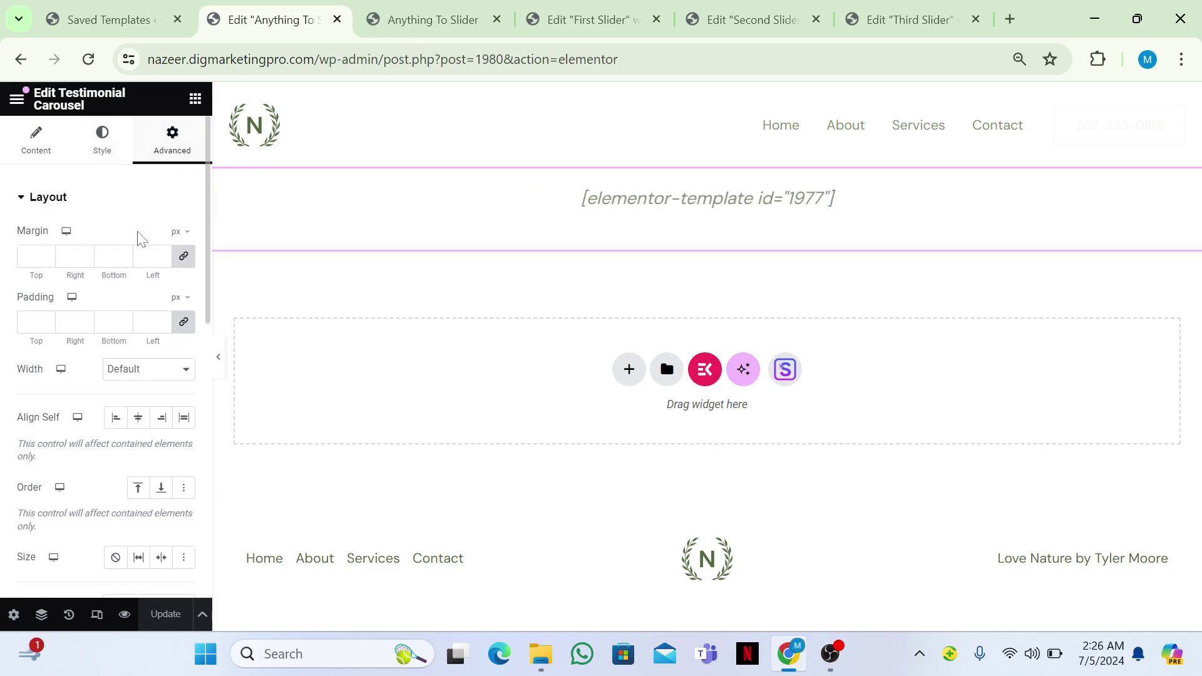
pyautogui.click(455, 13)
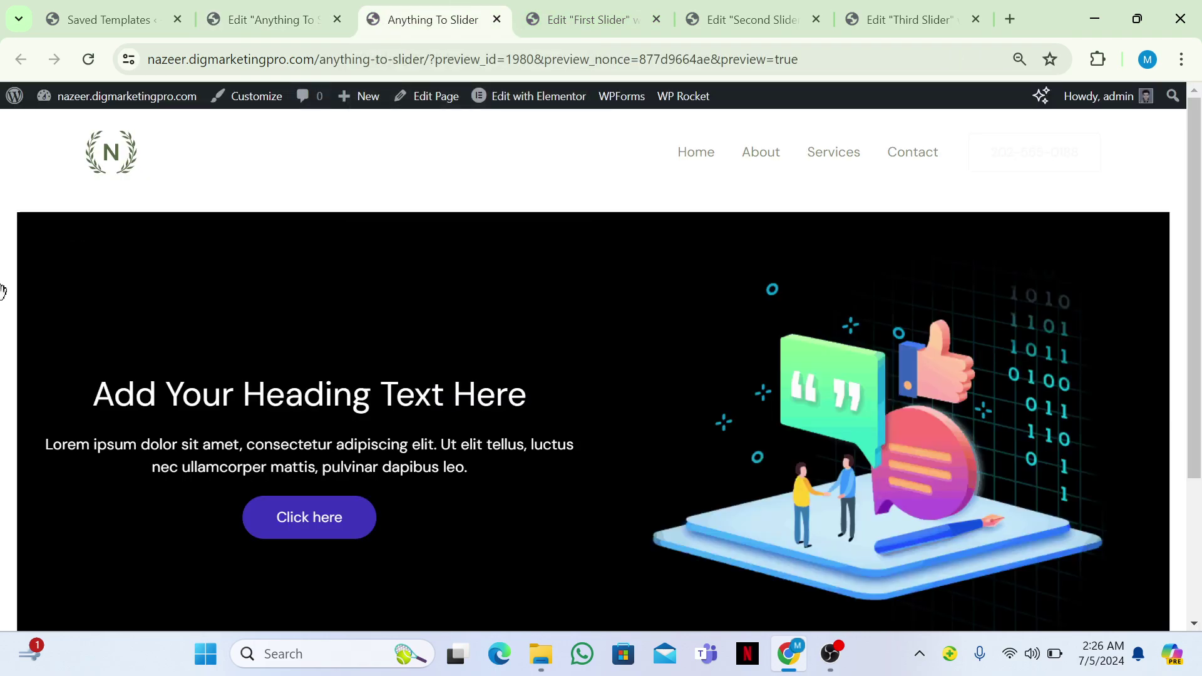
pyautogui.click(256, 22)
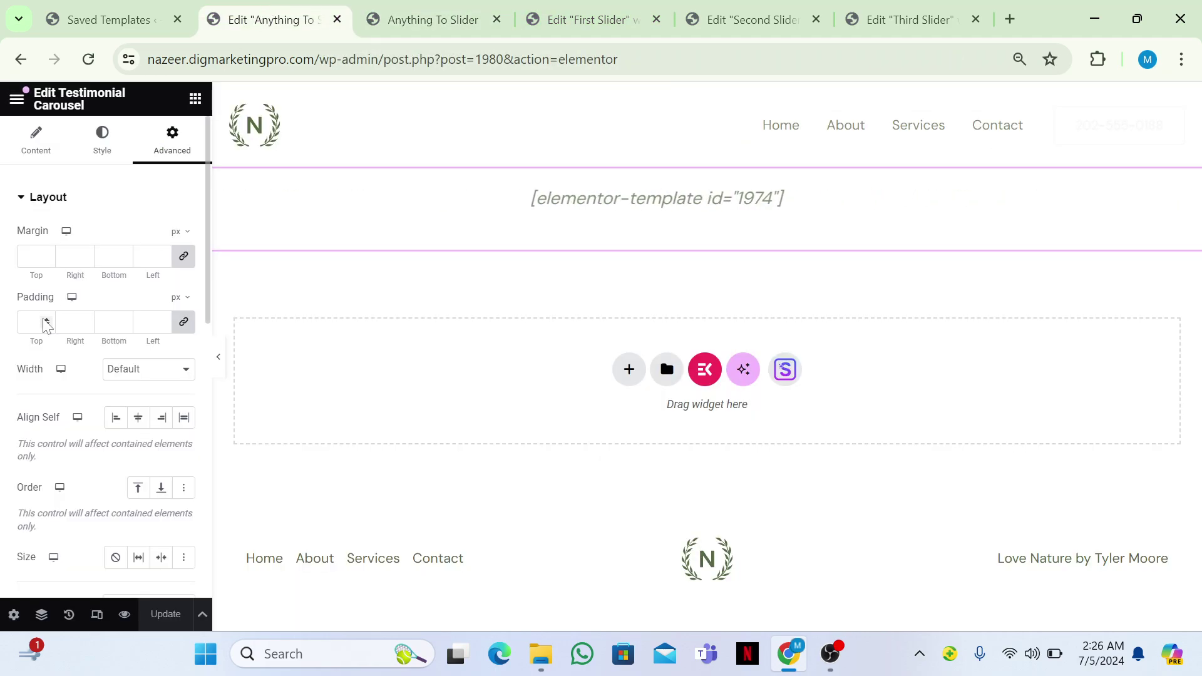
pyautogui.click(45, 319)
pyautogui.press('Down')
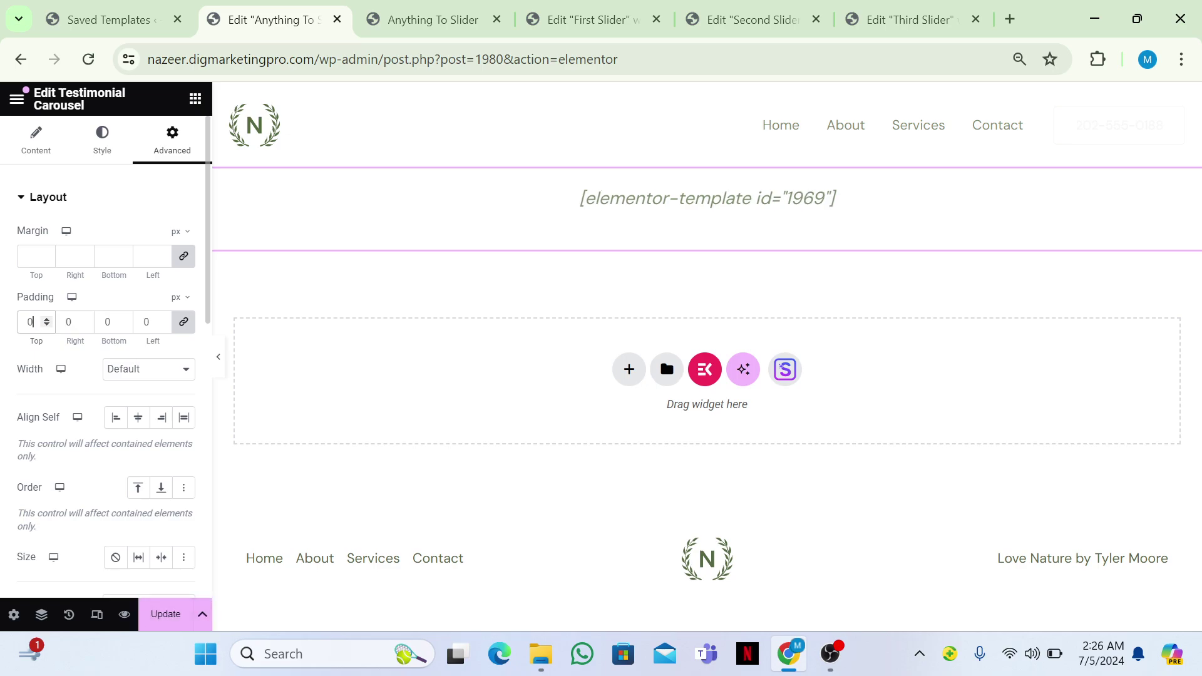
pyautogui.click(159, 615)
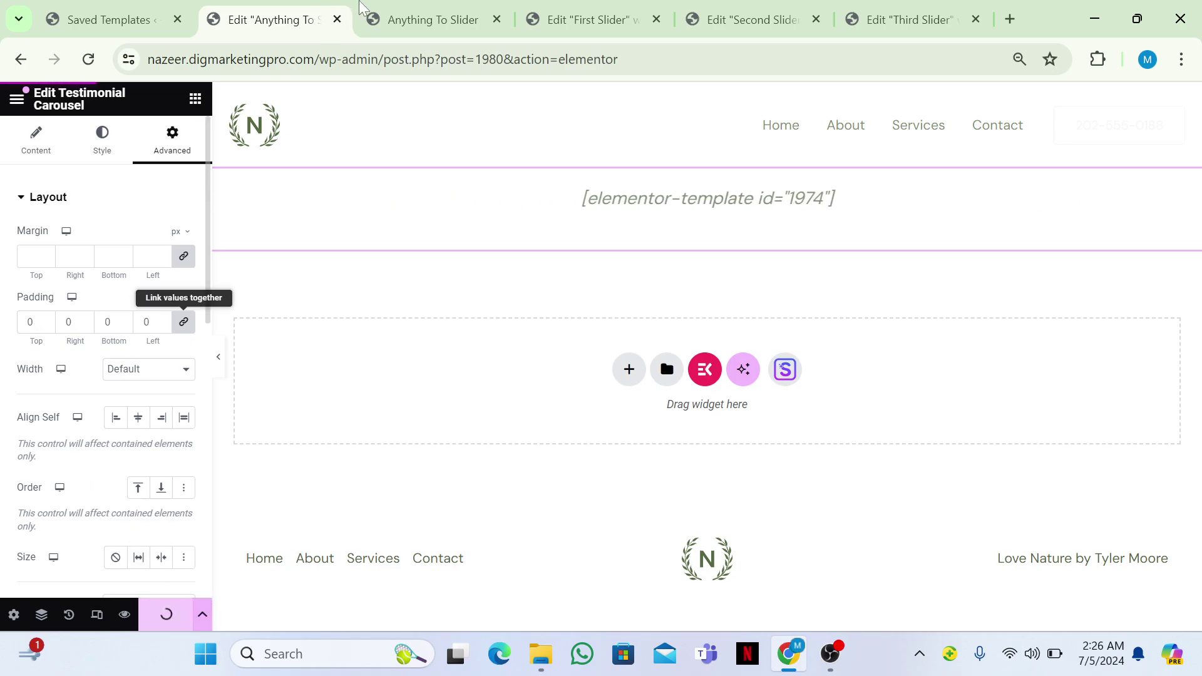
pyautogui.click(393, 8)
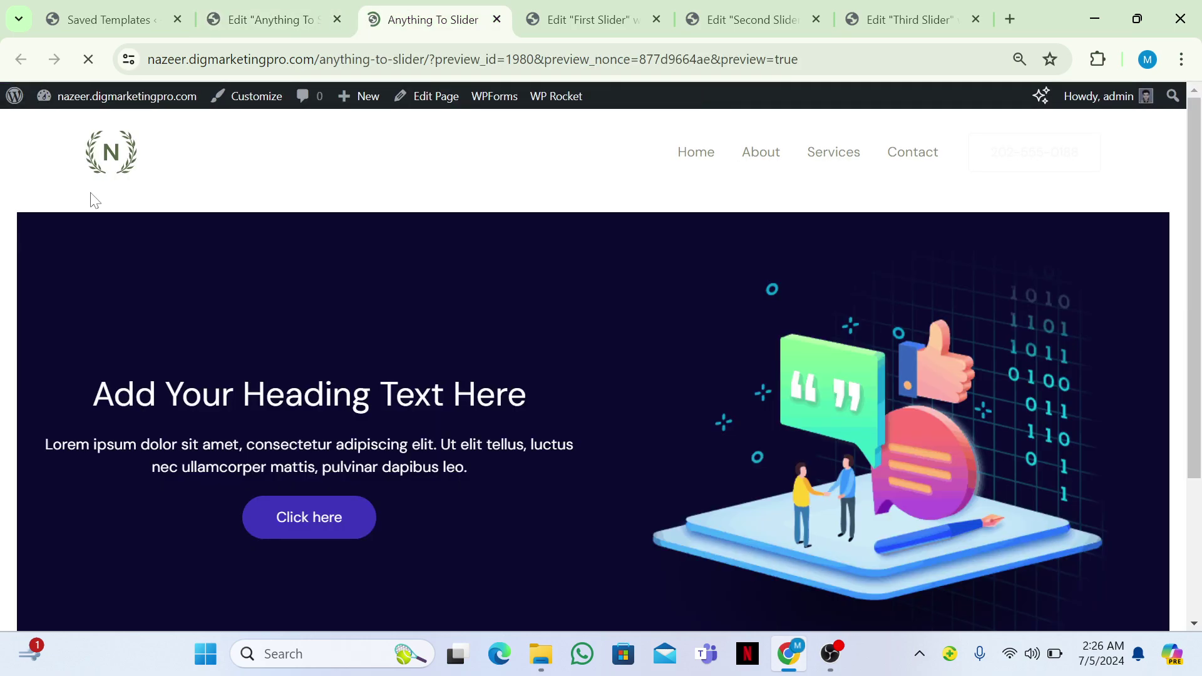
pyautogui.scroll(-2, 94, 200)
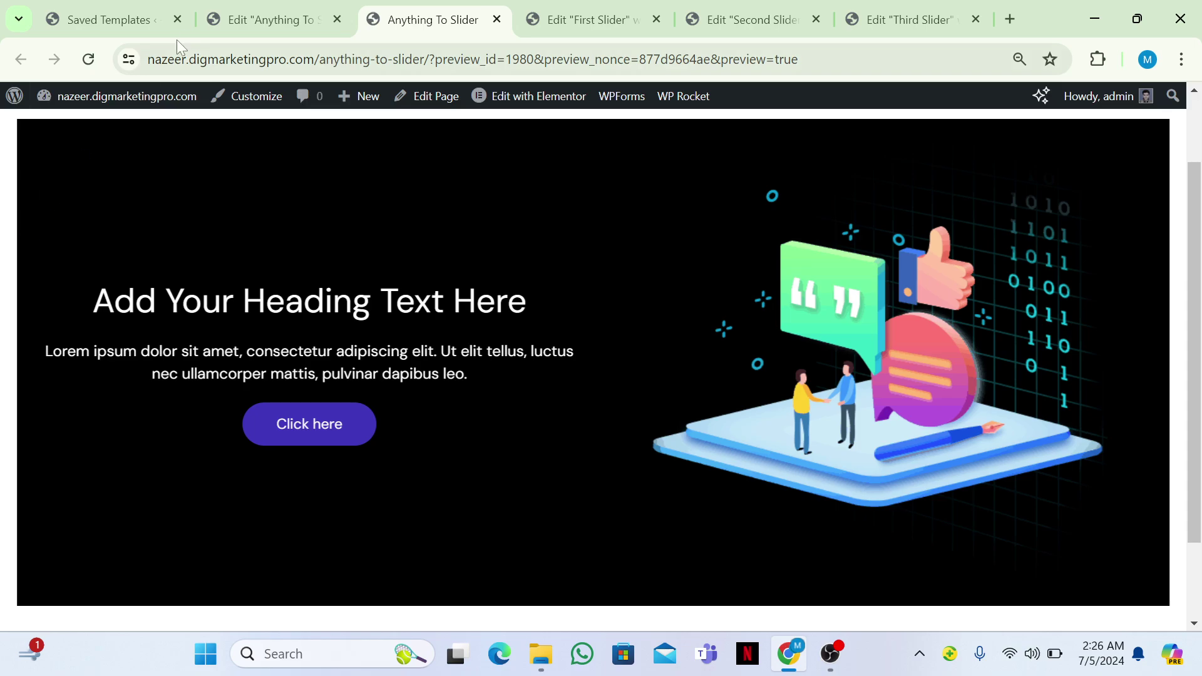
# Step: Set the padding of the carousel's slides to 0 px on all sides in their style settings, update the page, and reload the preview
pyautogui.click(270, 19)
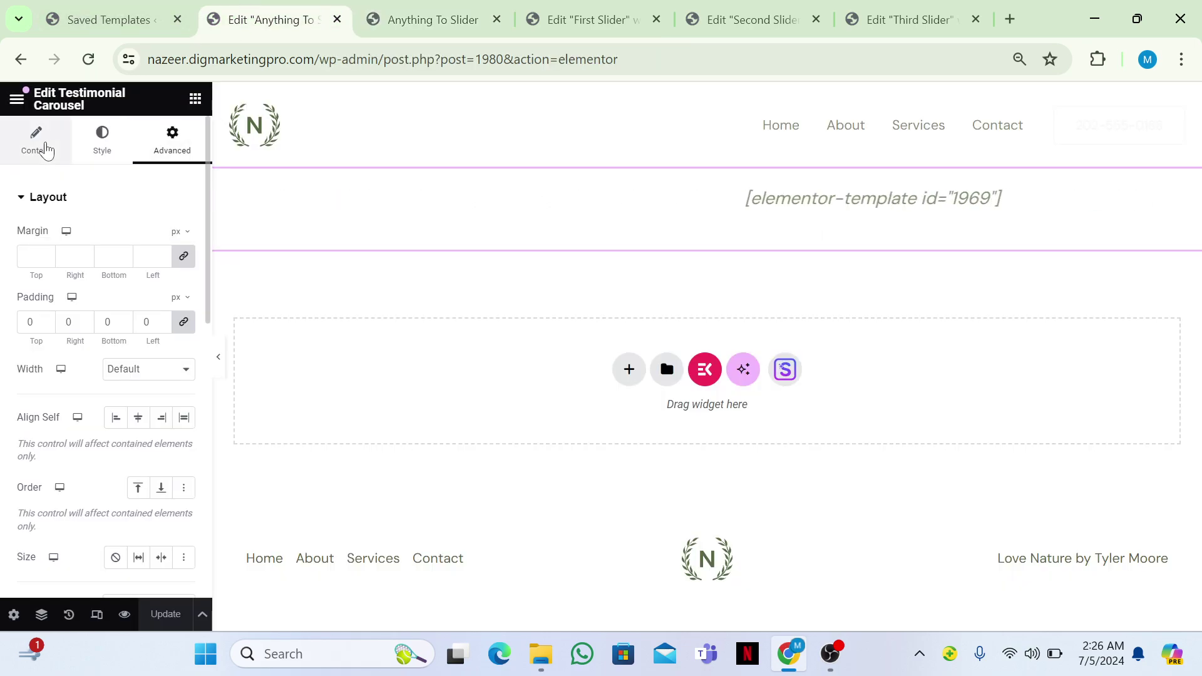
pyautogui.click(44, 147)
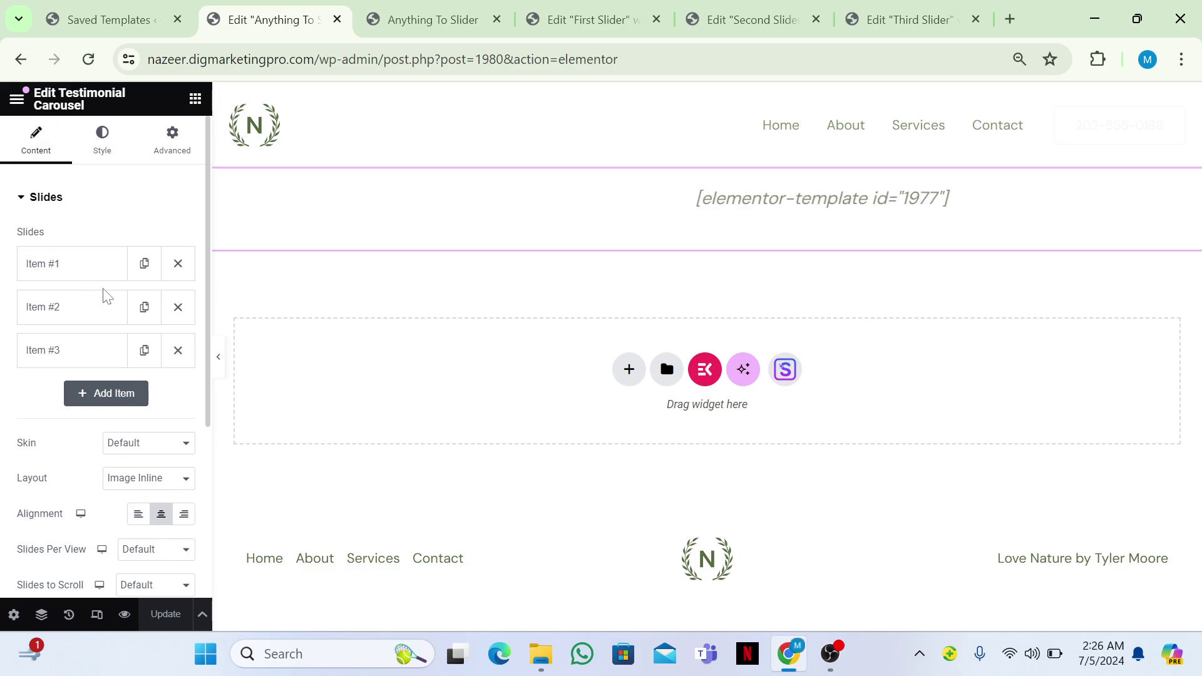
pyautogui.scroll(-4, 210, 454)
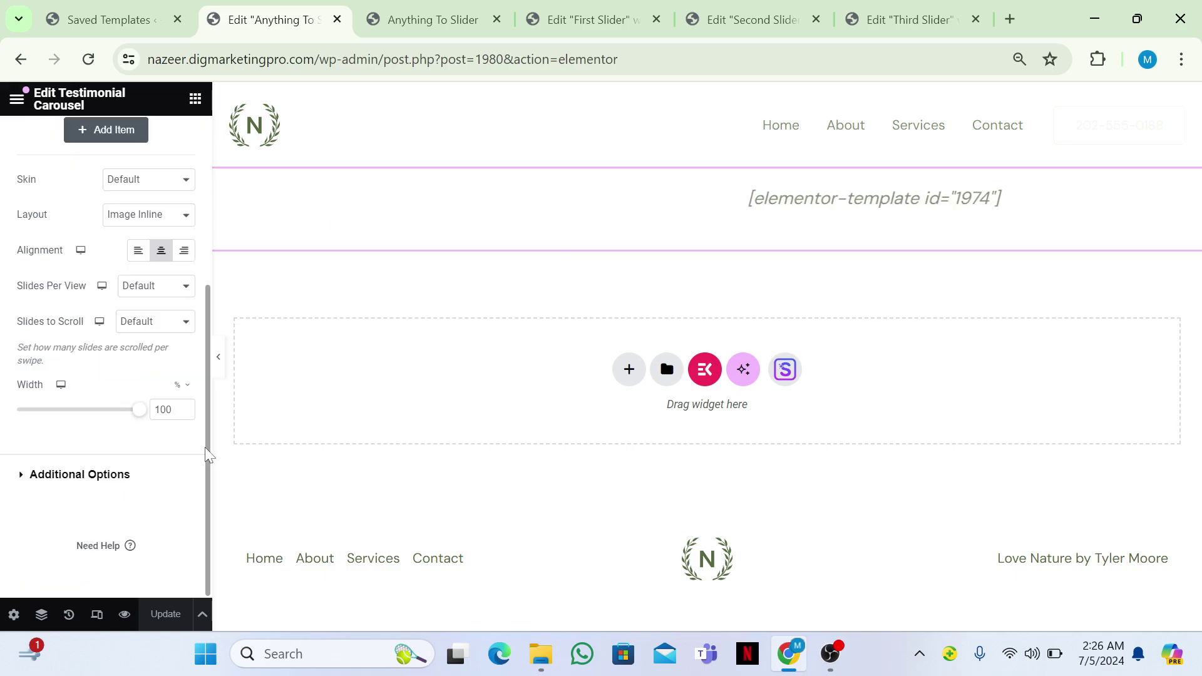
pyautogui.scroll(5, 209, 263)
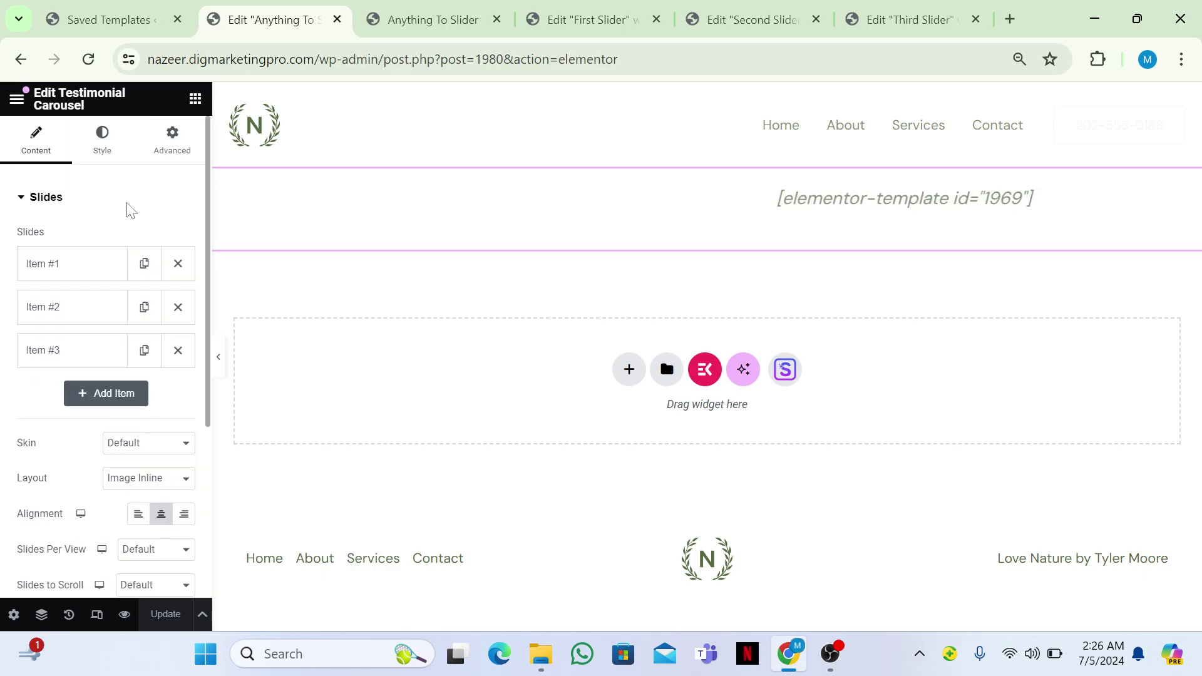
pyautogui.click(104, 139)
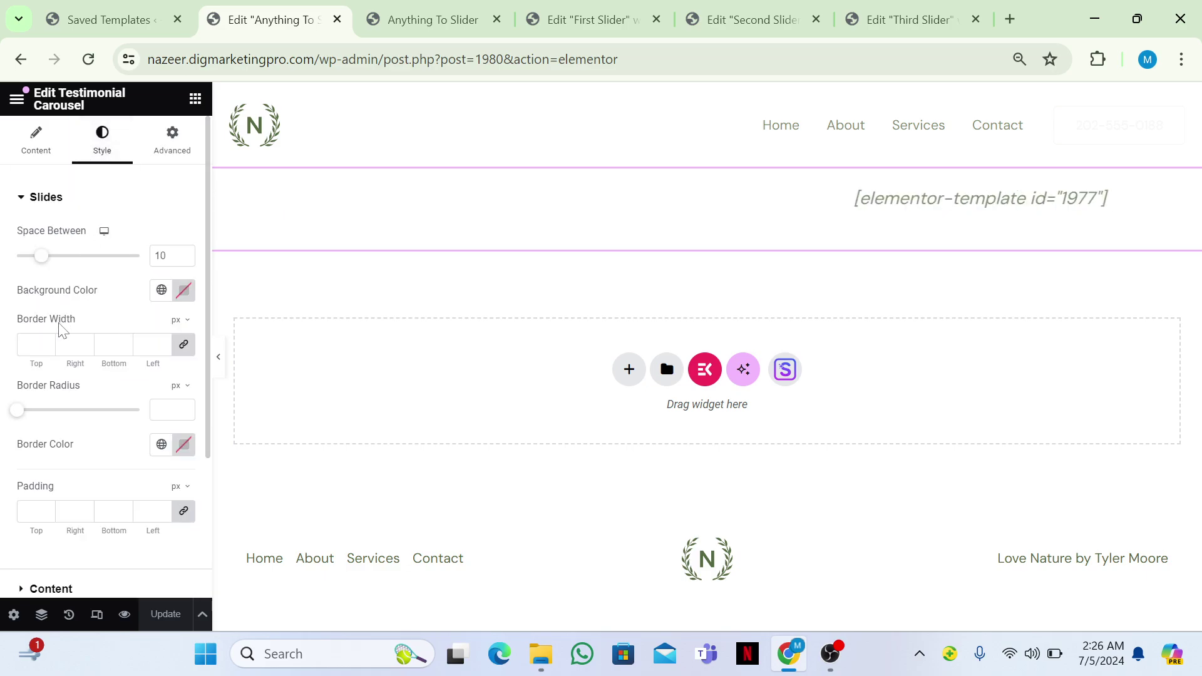
pyautogui.click(31, 511)
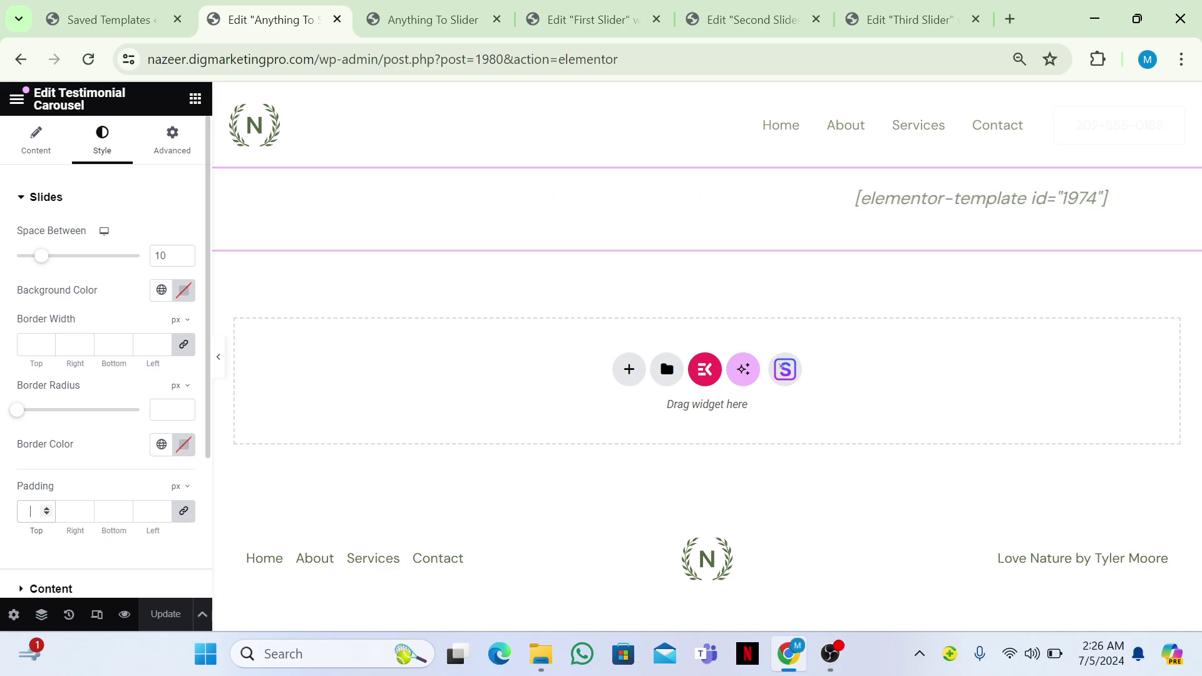
pyautogui.write('0')
pyautogui.click(165, 626)
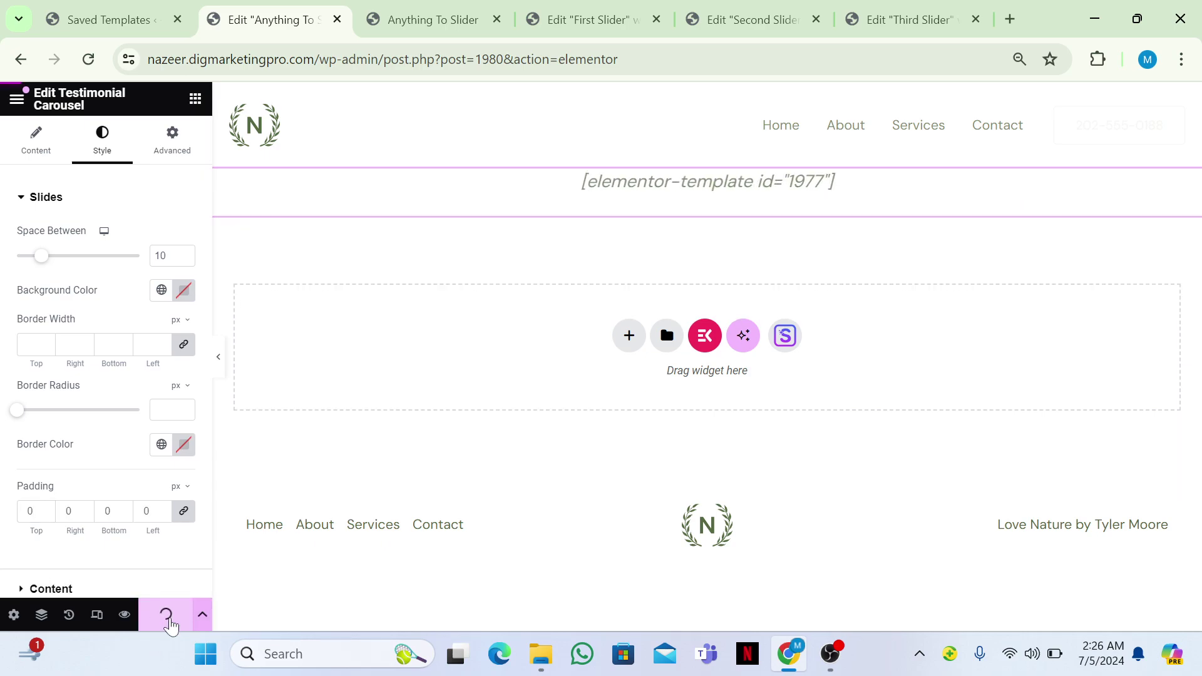
pyautogui.click(485, 9)
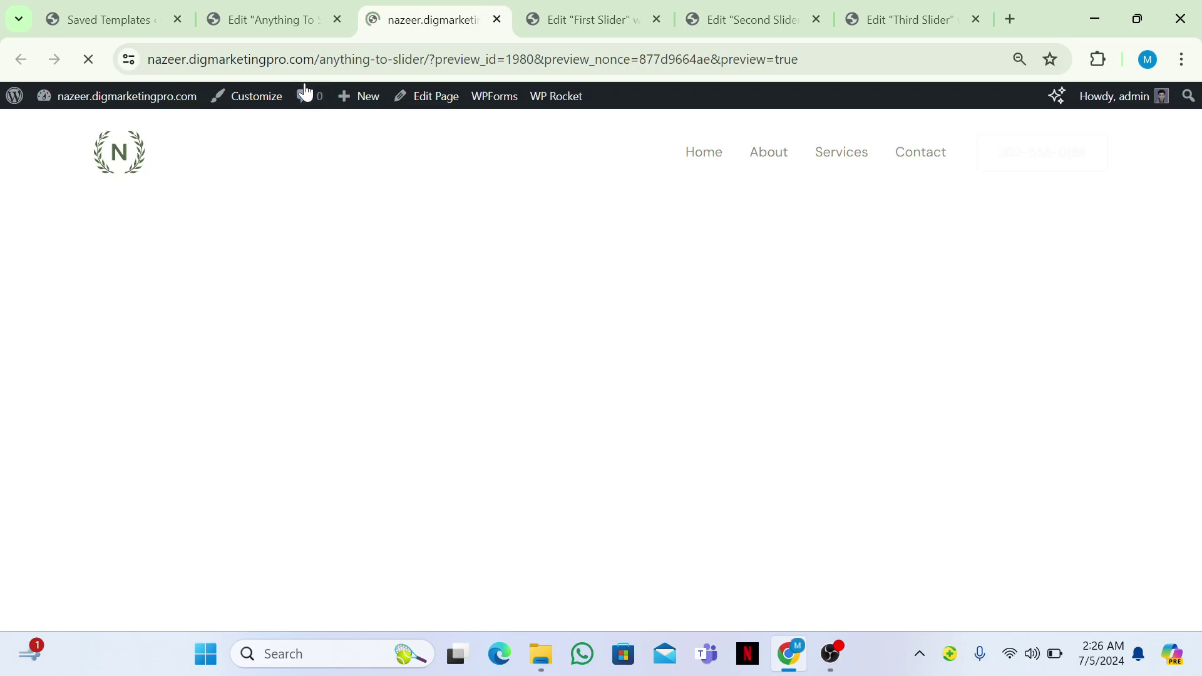
# Step: Check the carousel's edges and slide transitions on the reloaded live preview of the Anything To Slider page
pyautogui.scroll(-2, 53, 276)
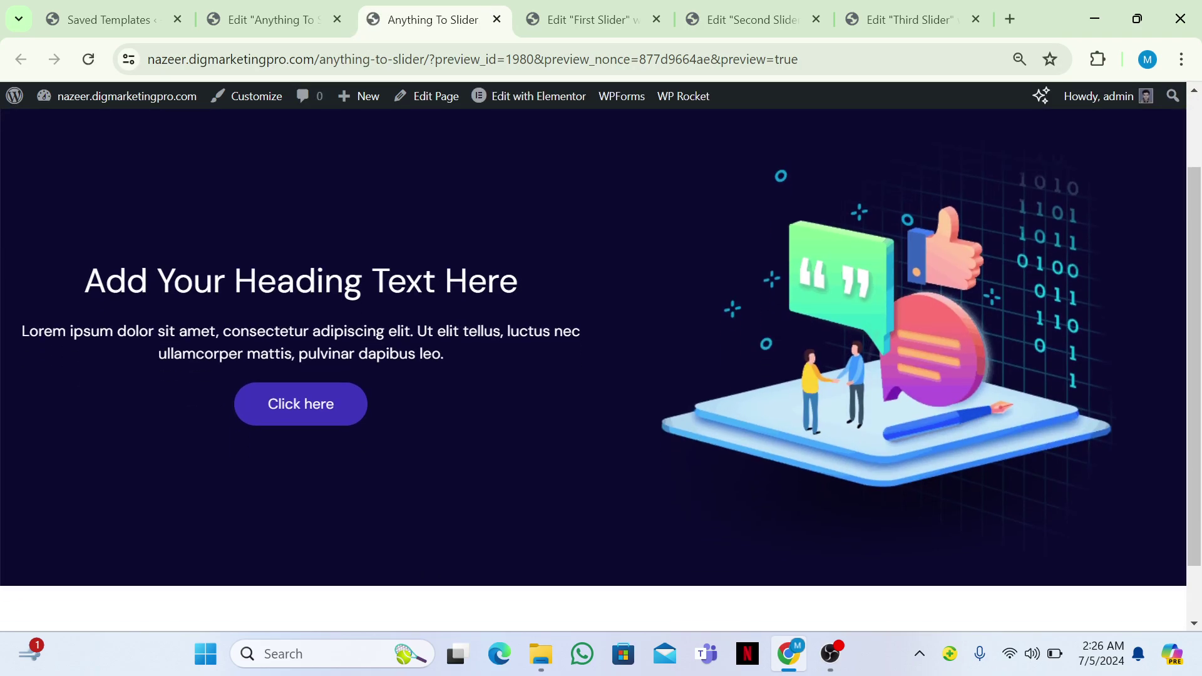
pyautogui.scroll(1, 52, 275)
pyautogui.scroll(-1, 601, 369)
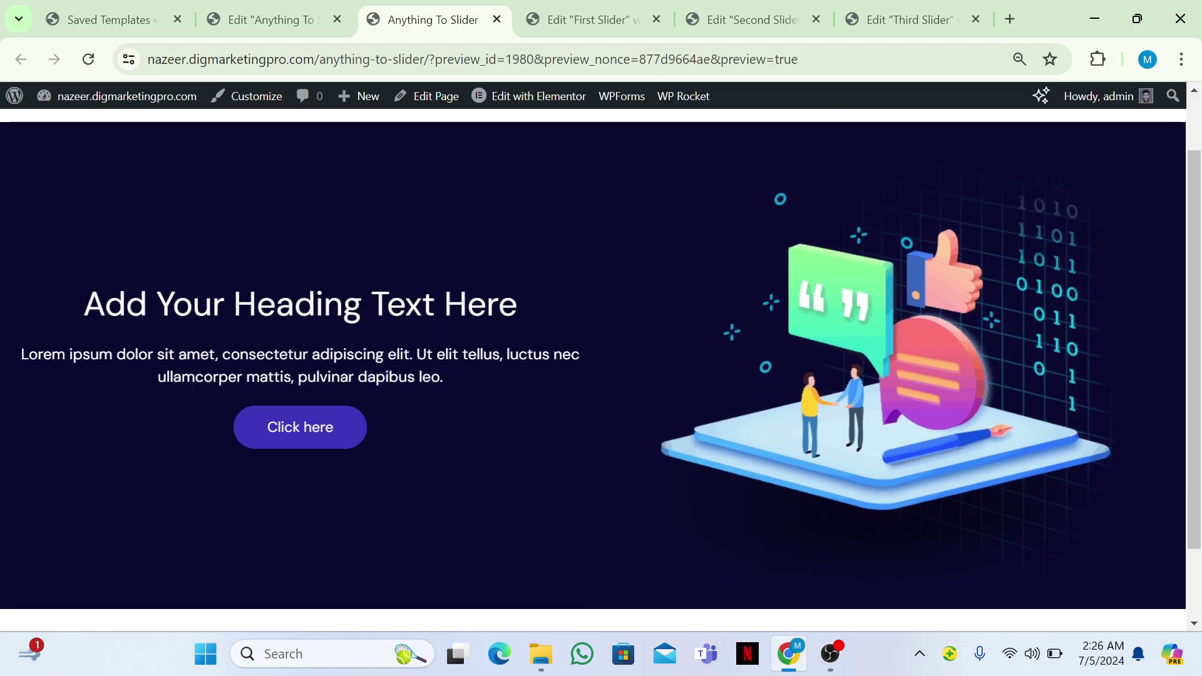
pyautogui.scroll(-3, 601, 369)
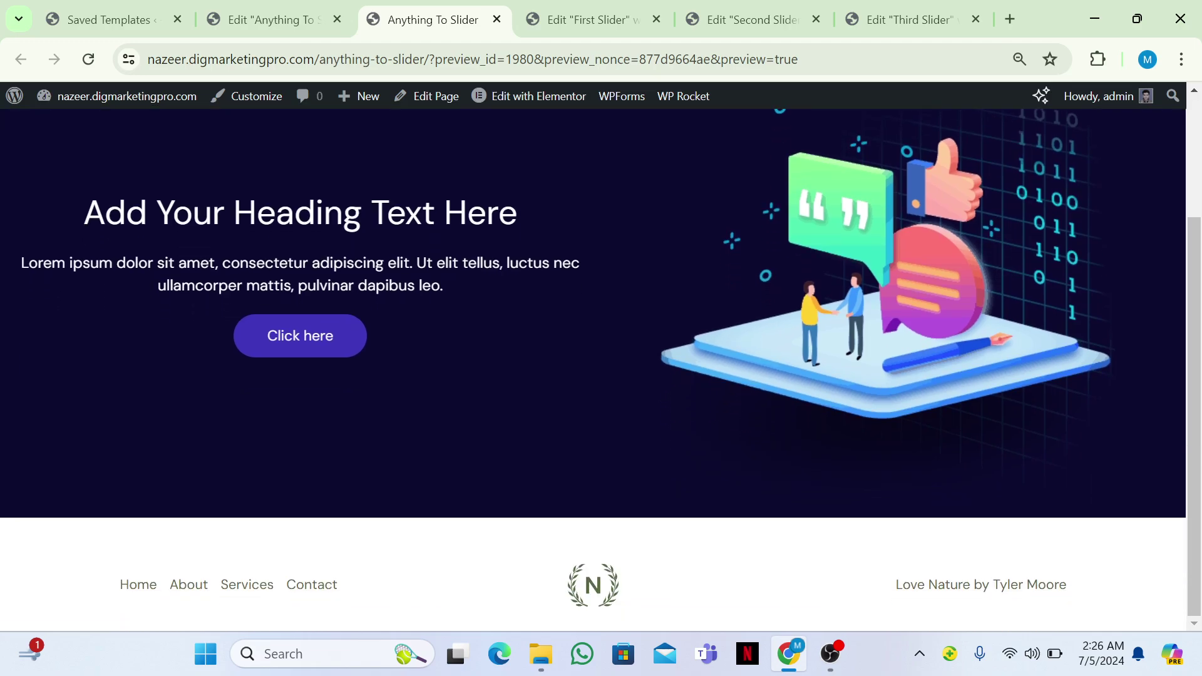
pyautogui.scroll(1, 1099, 568)
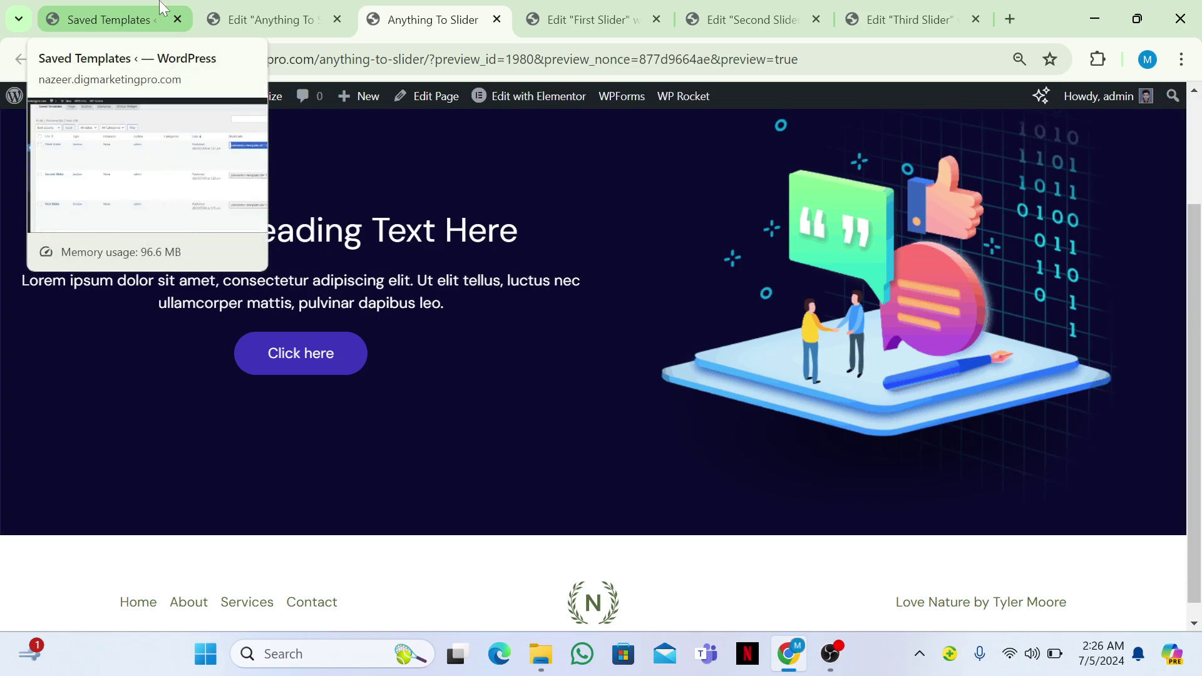
pyautogui.moveTo(59, 5)
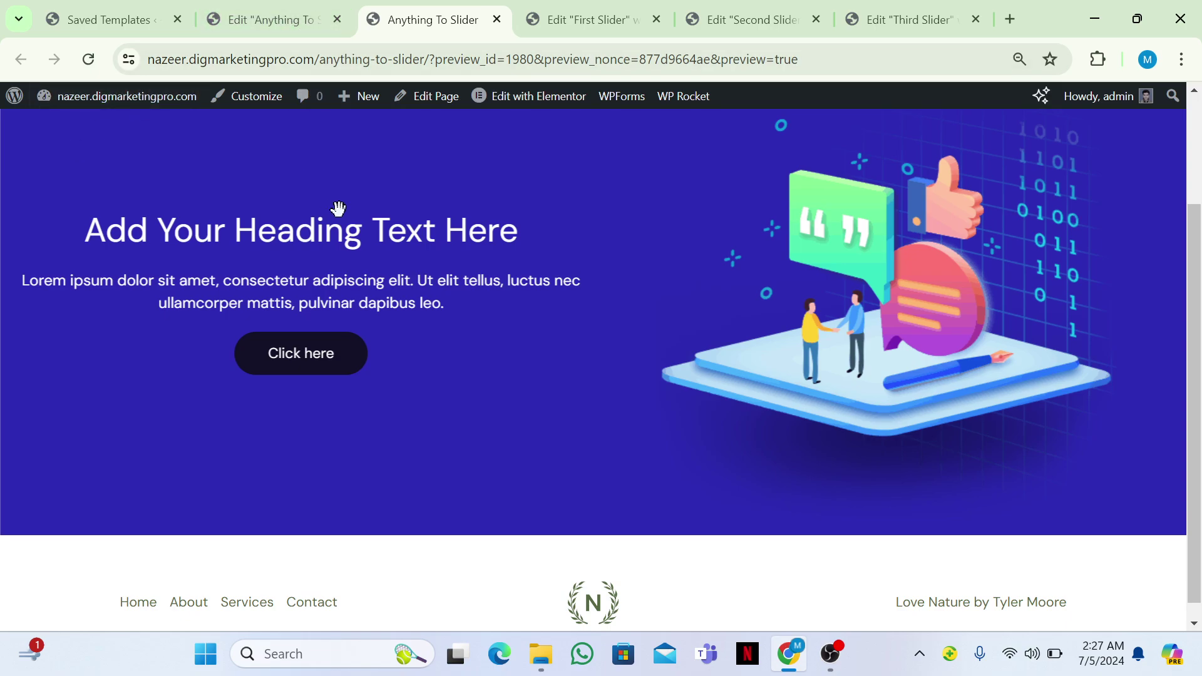
# Step: Turn off the Testimonial Carousel's Pause on Hover option, update the page, and check the reloaded live preview
pyautogui.click(272, 20)
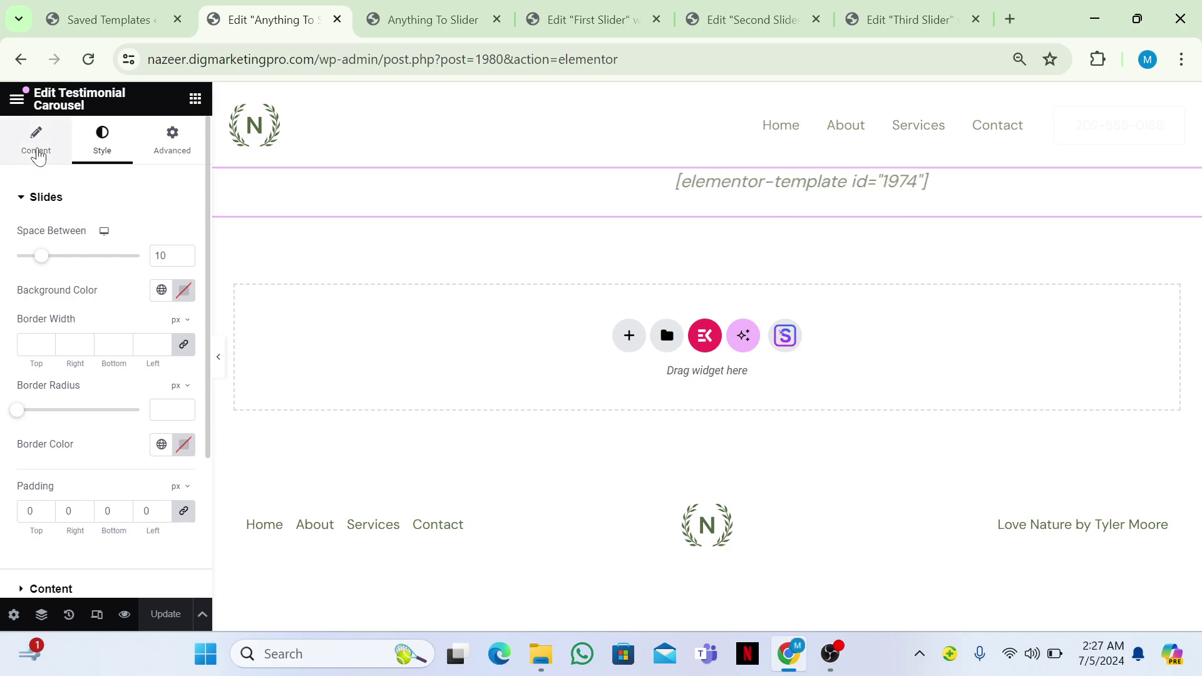
pyautogui.click(38, 153)
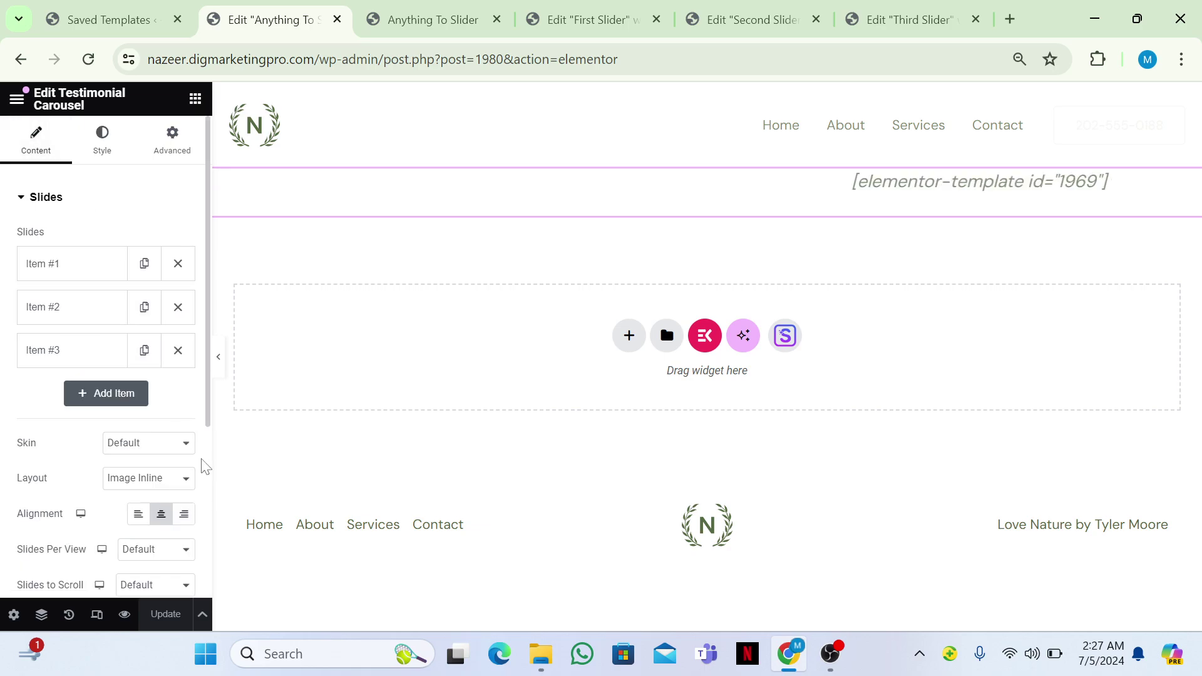
pyautogui.scroll(-4, 204, 466)
pyautogui.click(103, 472)
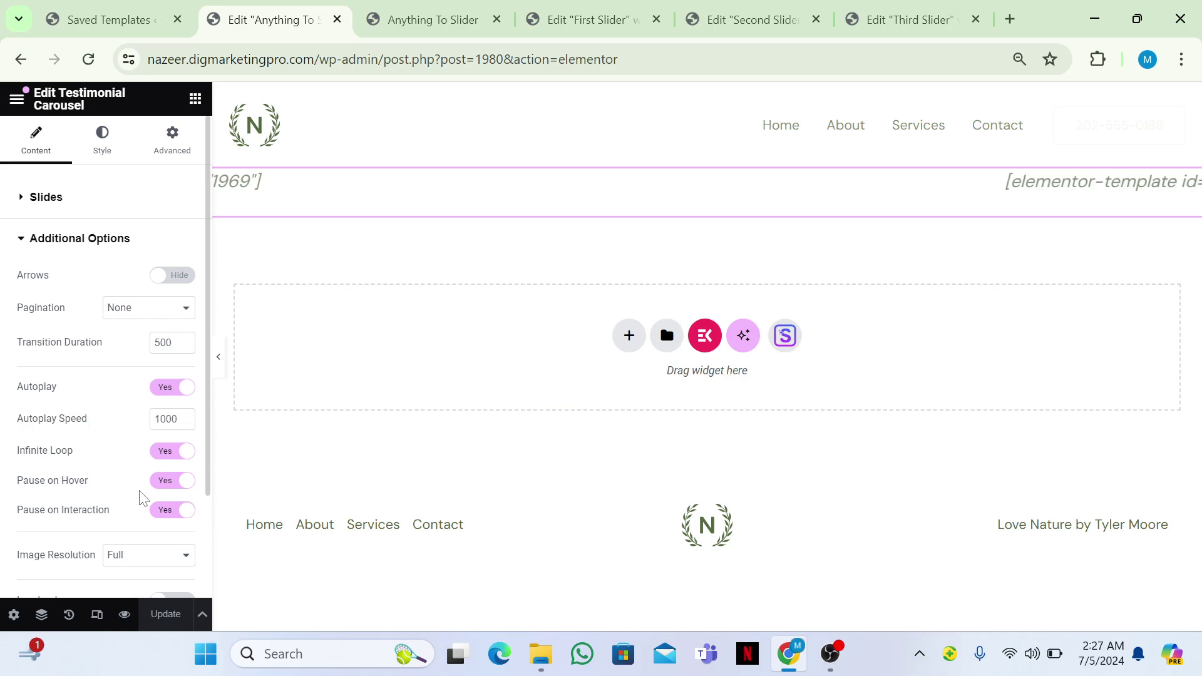
pyautogui.click(160, 494)
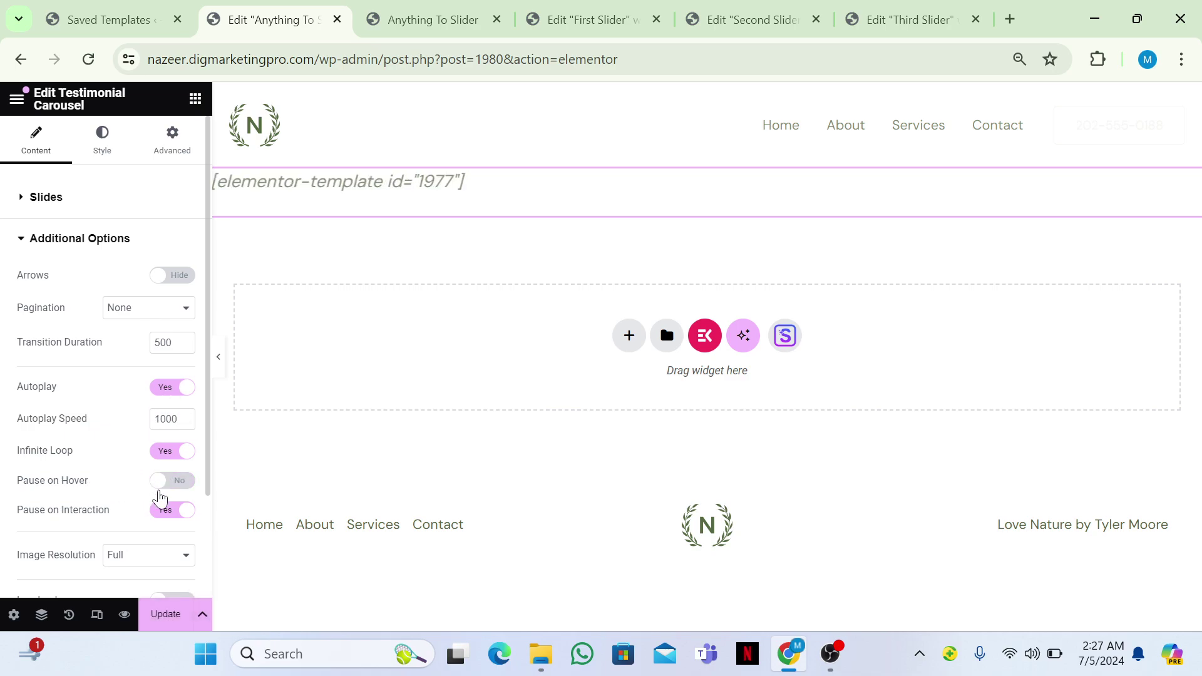
pyautogui.click(166, 614)
pyautogui.click(398, 7)
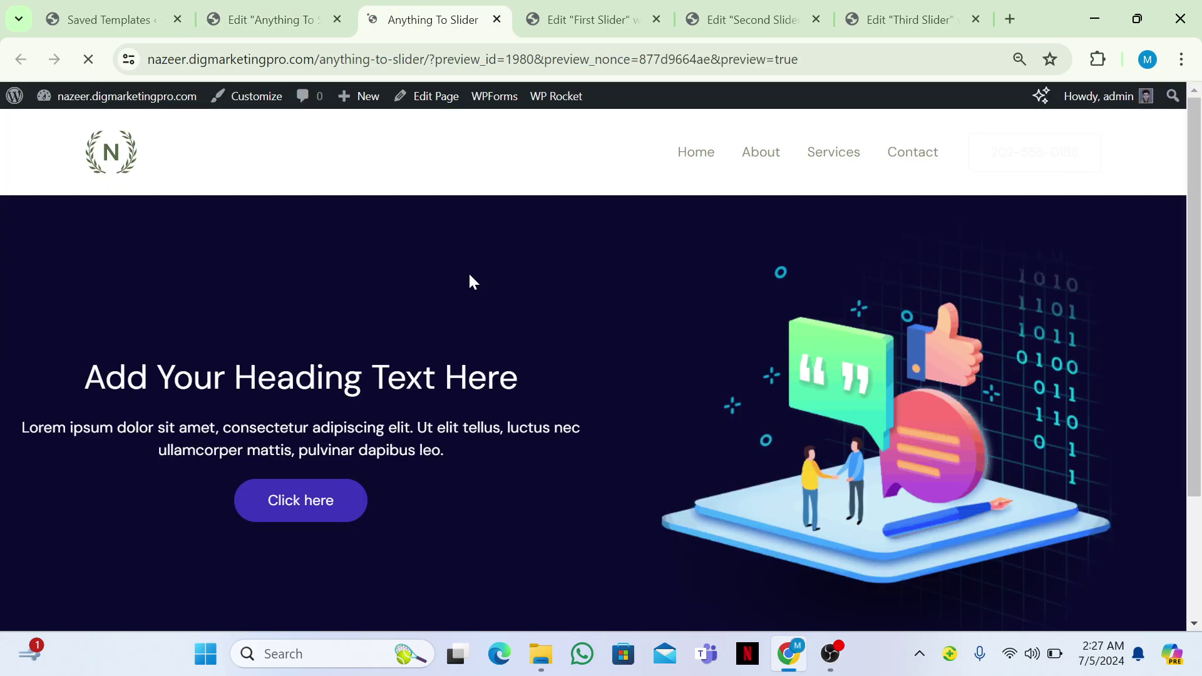
pyautogui.scroll(-1, 468, 271)
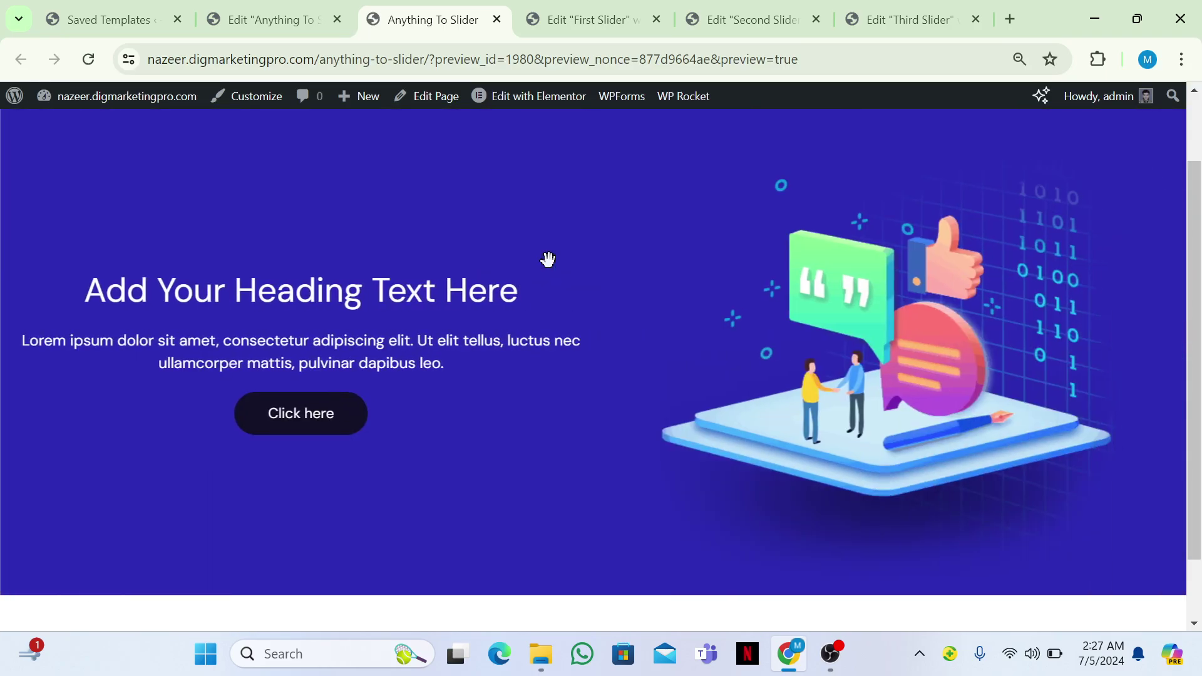
# Step: Browse the pages and blocks of the Starter Templates library from the page editor, and close the library
pyautogui.click(325, 8)
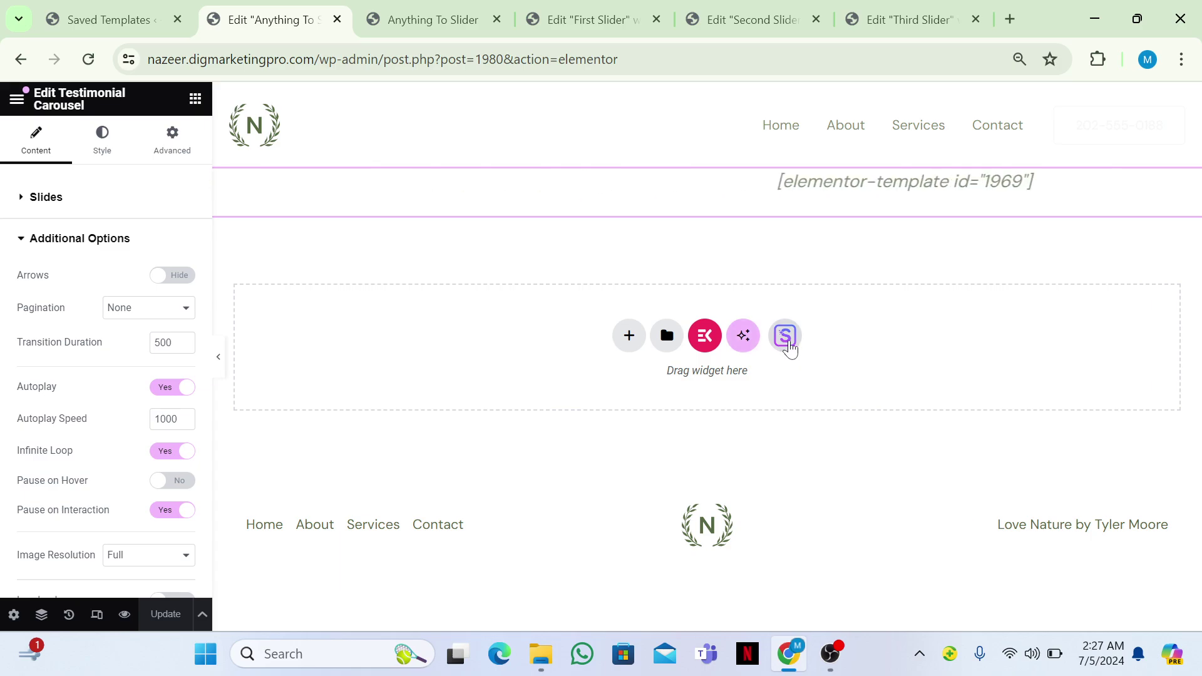
pyautogui.click(786, 336)
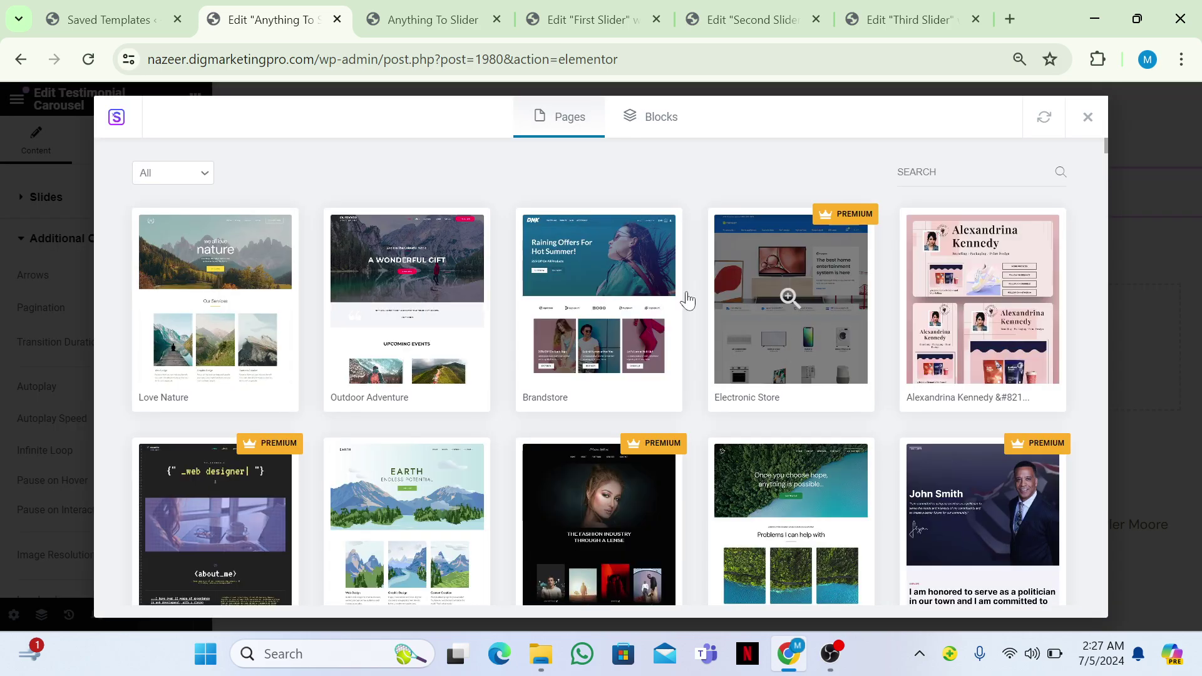
pyautogui.click(656, 142)
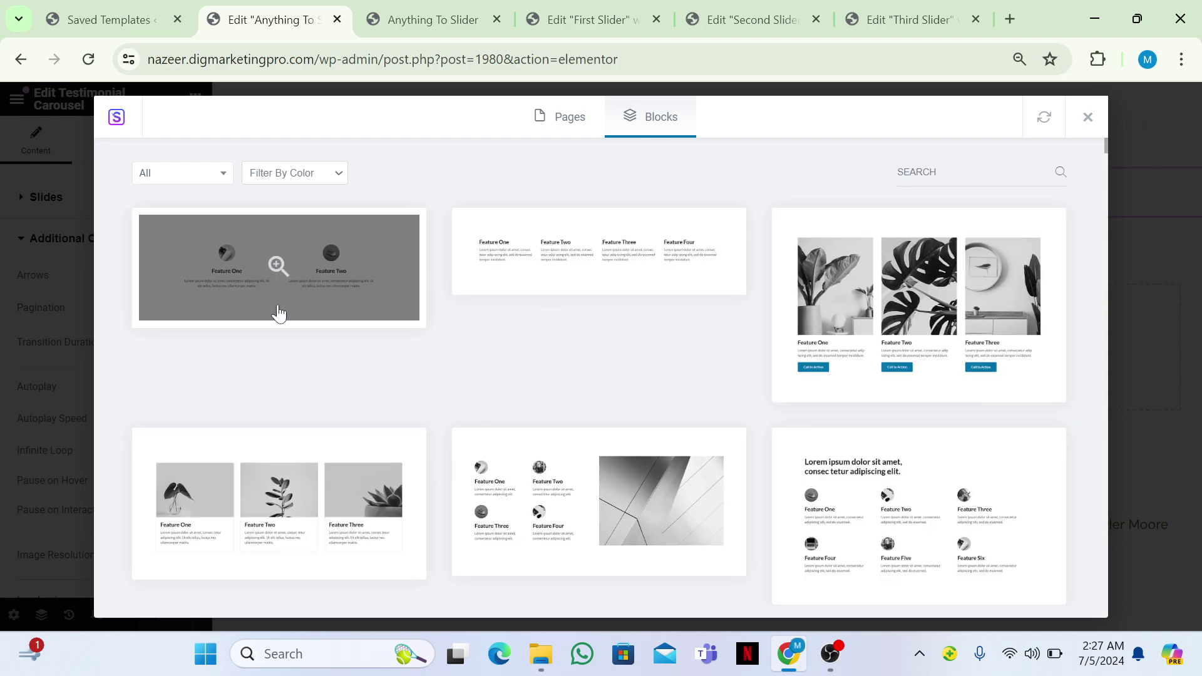
pyautogui.click(1093, 119)
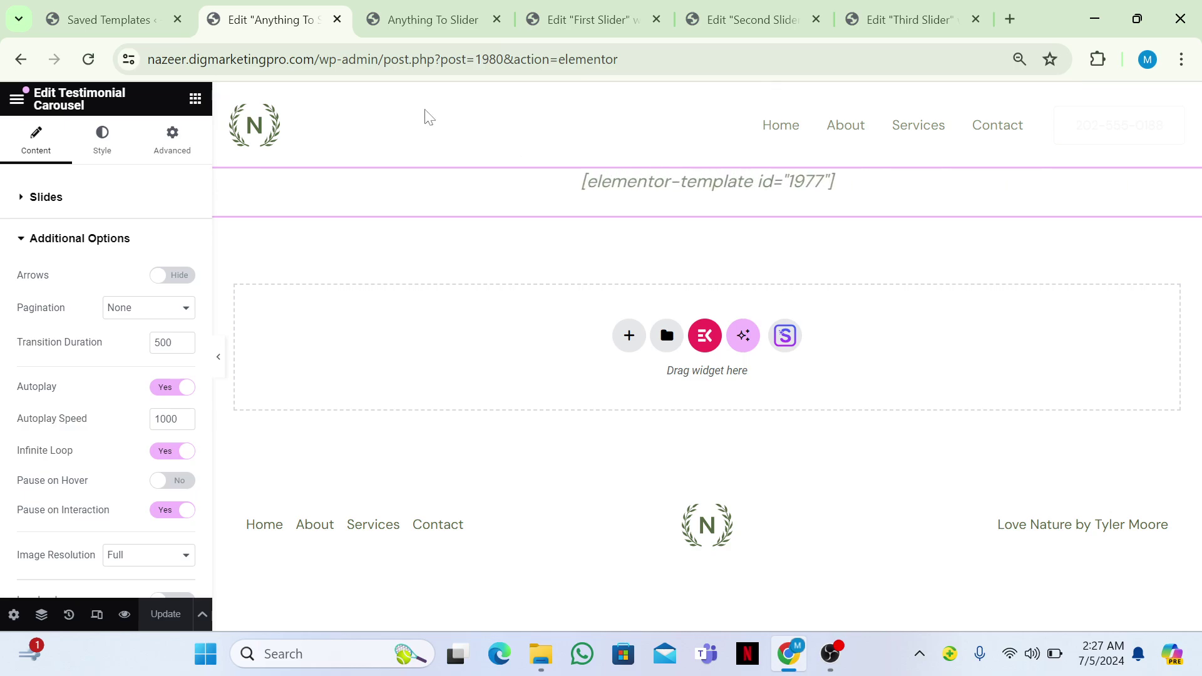
# Step: Deactivate the Elementor Pro plugin in the site's installed plugins
pyautogui.click(112, 6)
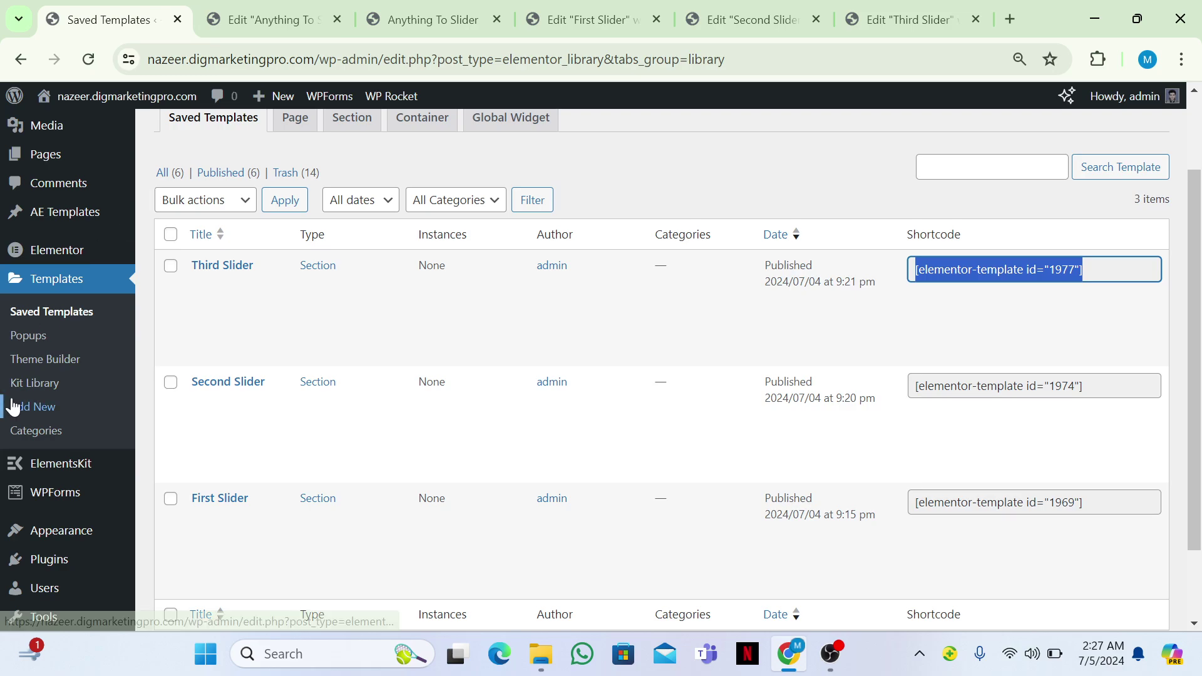
pyautogui.click(61, 571)
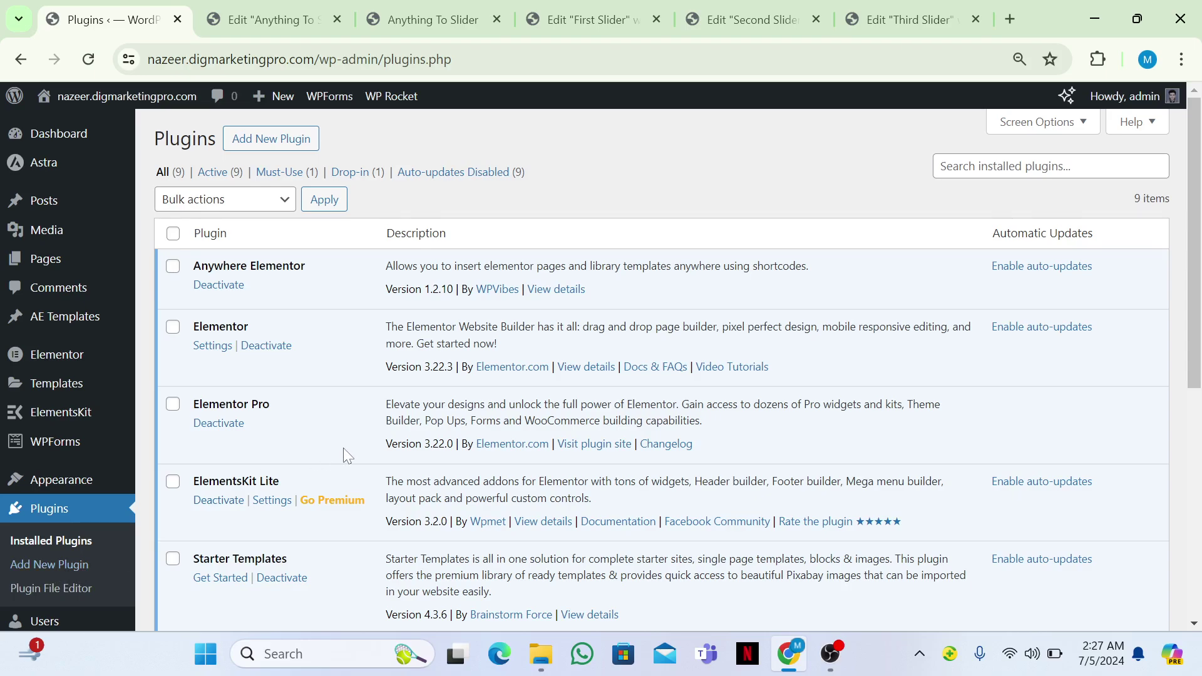
pyautogui.click(229, 425)
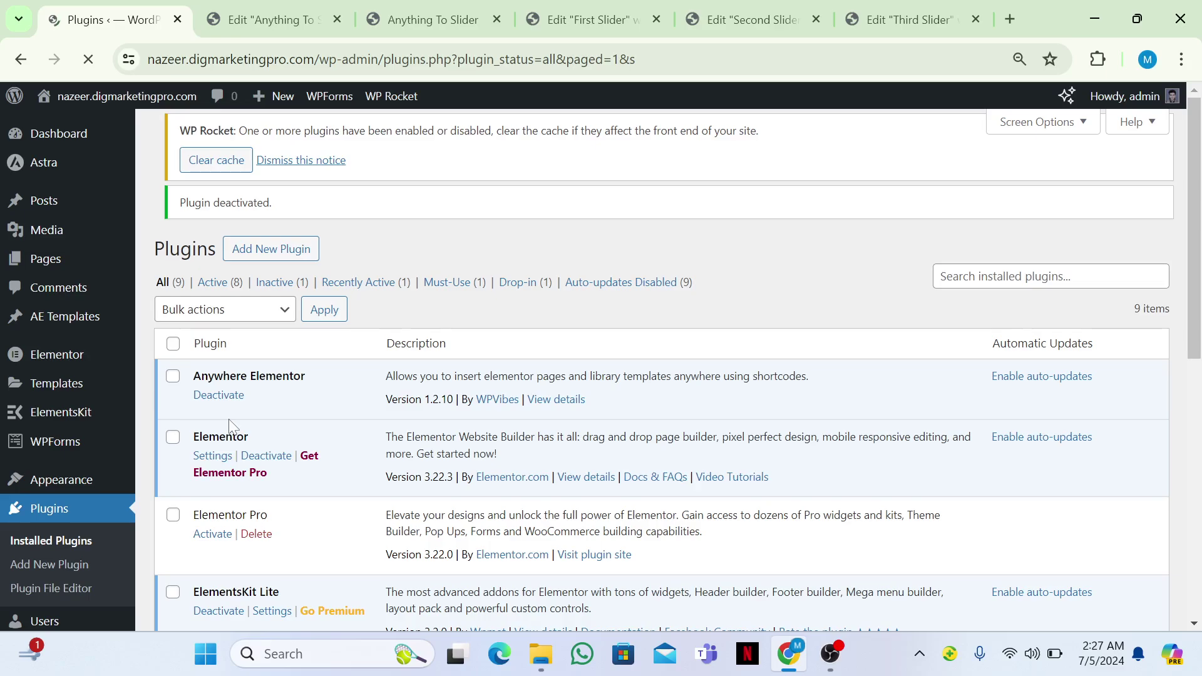
# Step: Examine the Saved Templates list for the slider templates' shortcodes with Elementor Pro deactivated
pyautogui.scroll(-5, 229, 425)
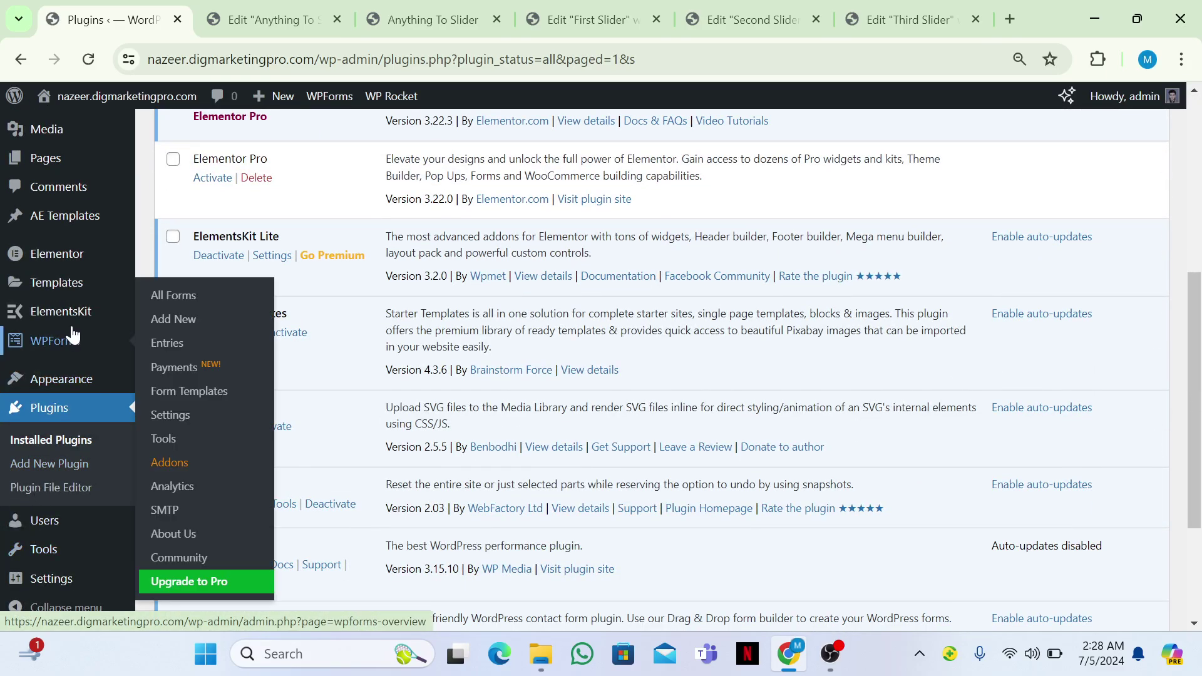
pyautogui.moveTo(72, 291)
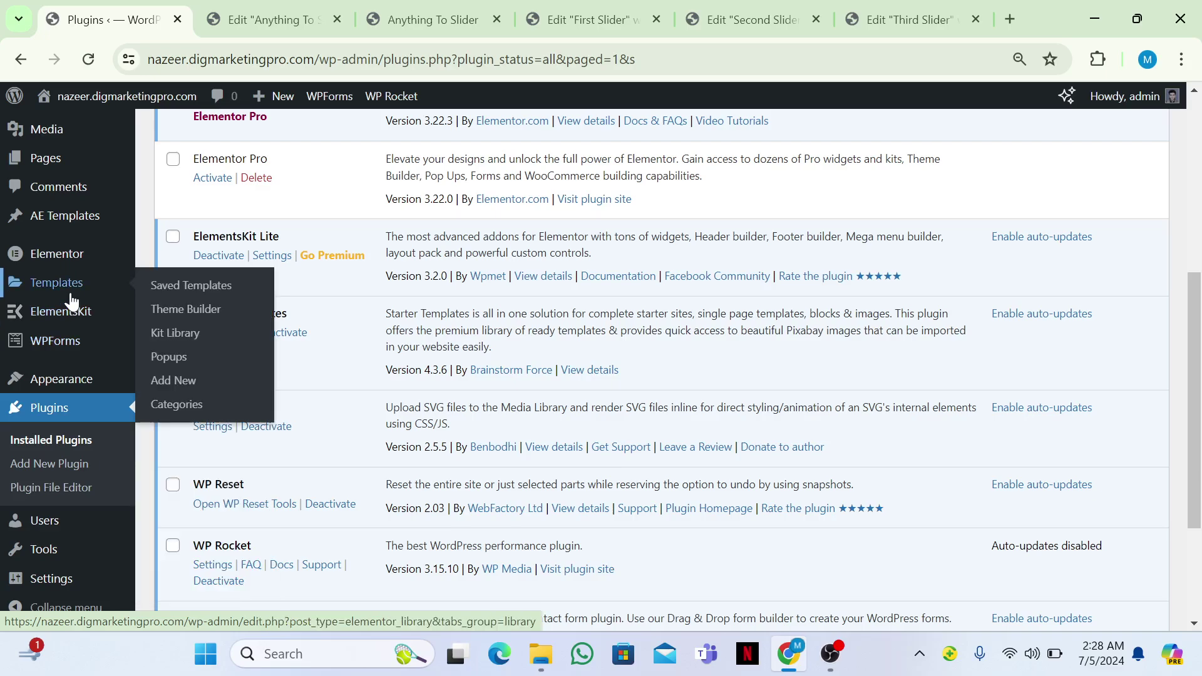
pyautogui.click(169, 290)
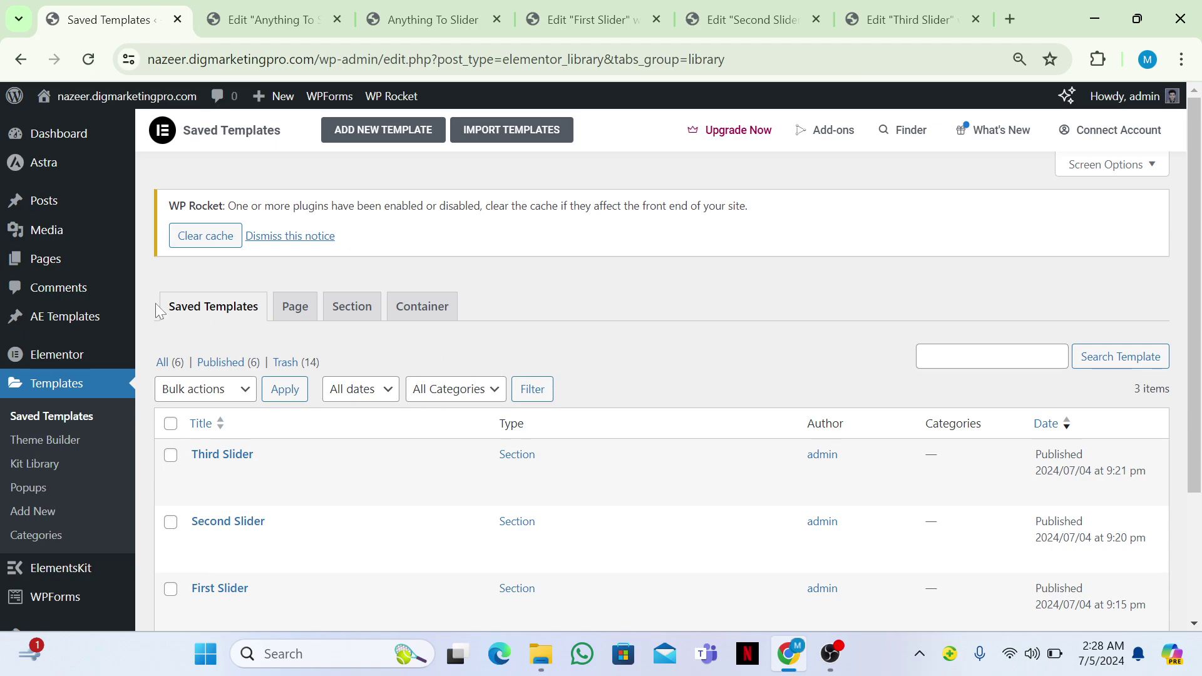
pyautogui.scroll(-3, 153, 424)
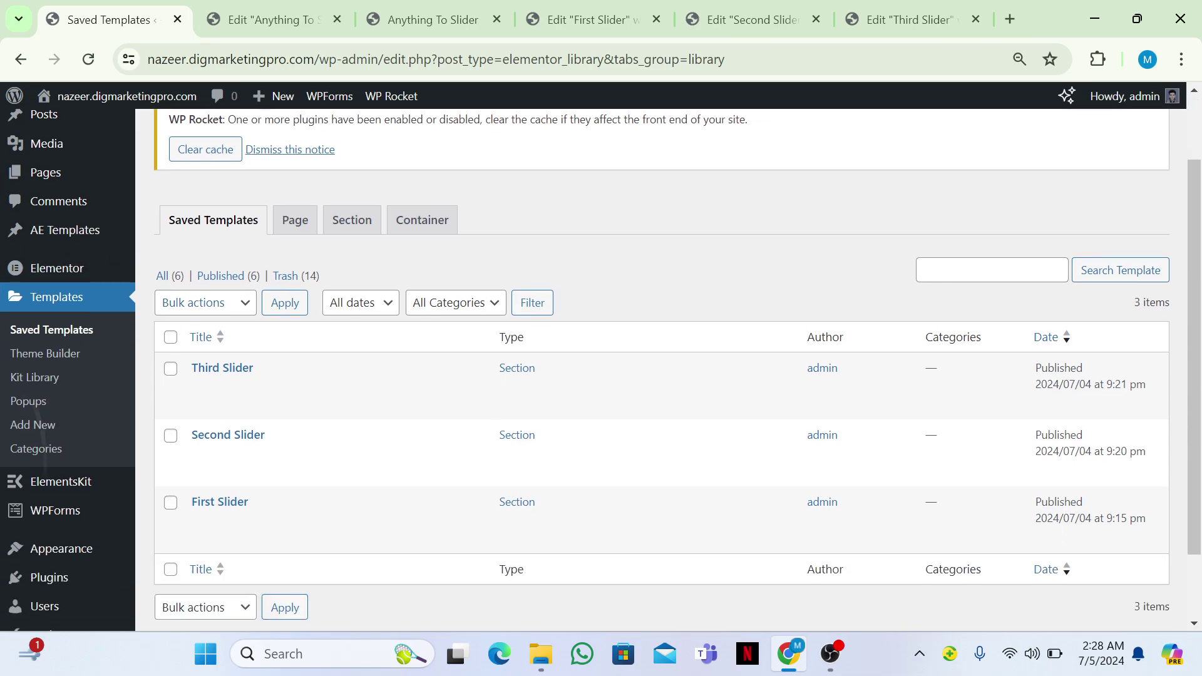
# Step: Review the installed plugins list, including Anywhere Elementor and ElementsKit Lite
pyautogui.click(49, 491)
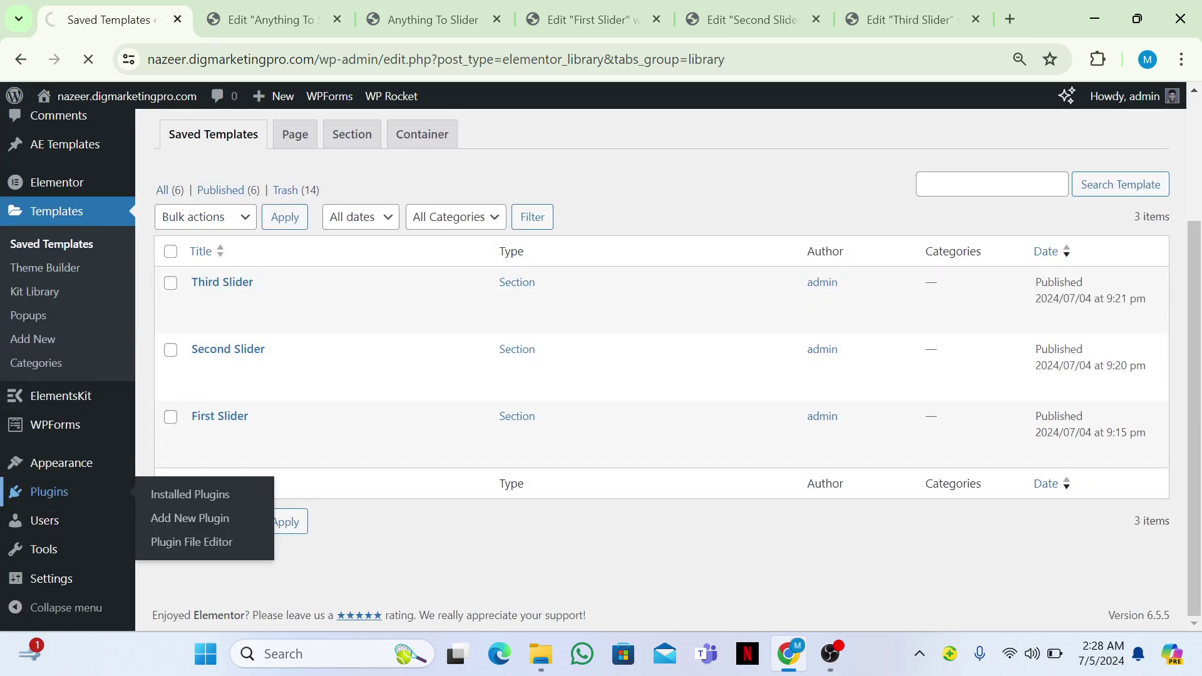
pyautogui.scroll(-3, 661, 369)
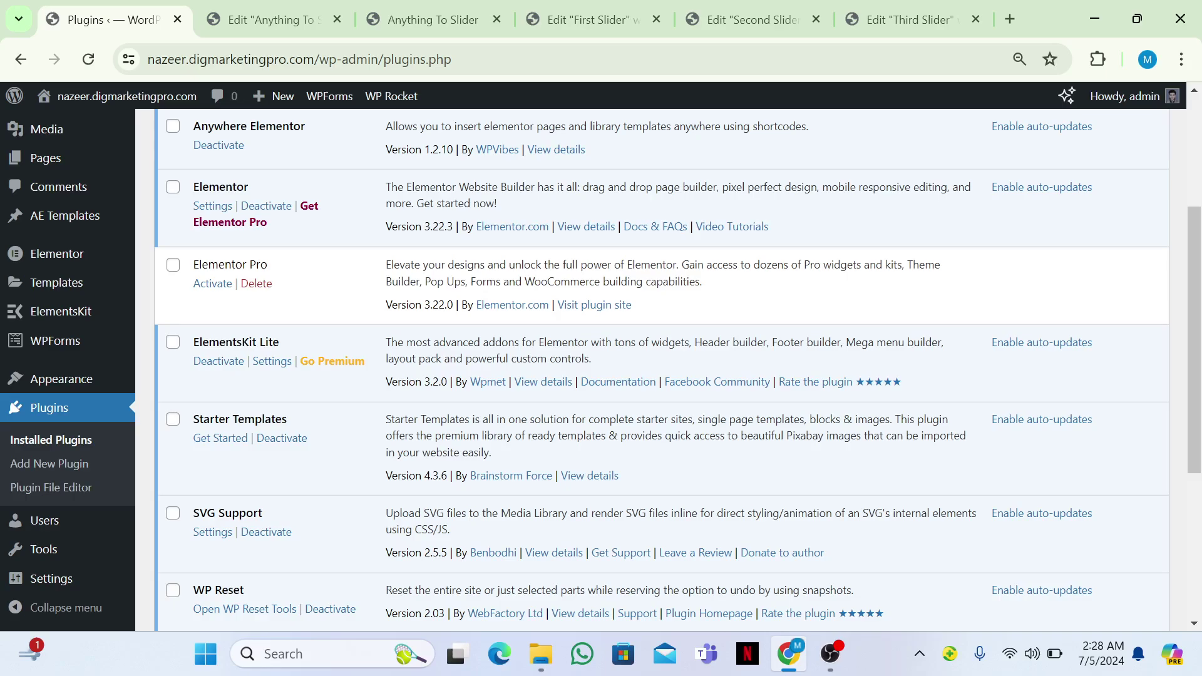
pyautogui.scroll(2, 661, 369)
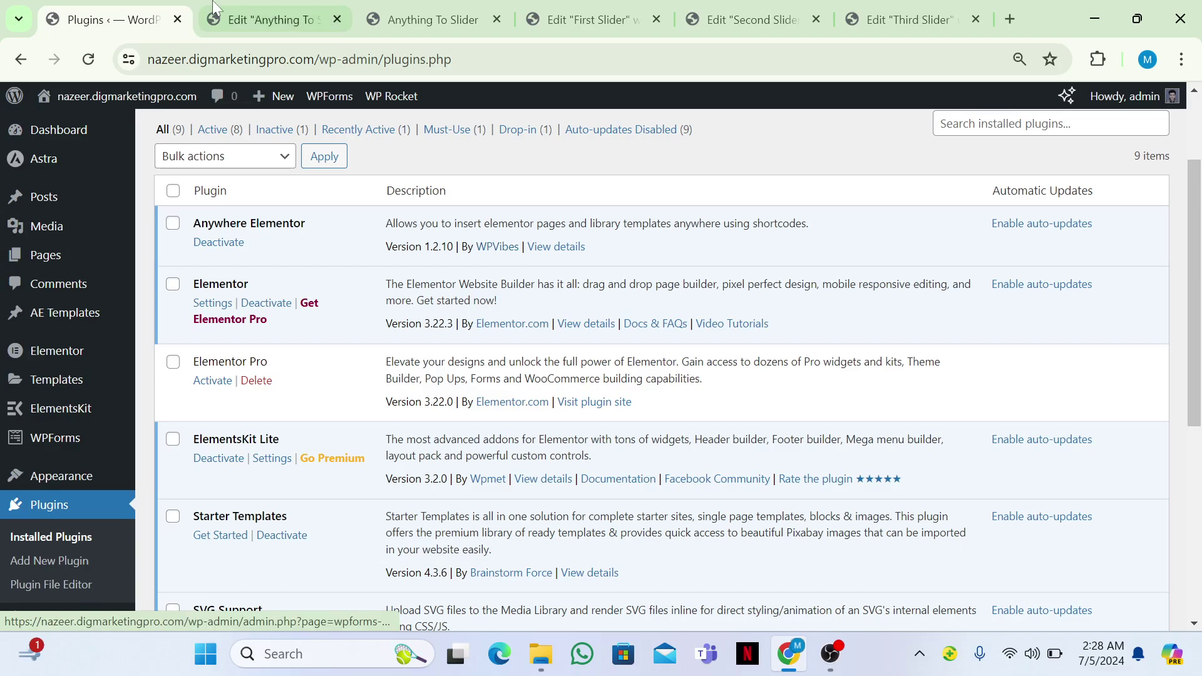
# Step: Reload the Anything To Slider page editor and search its widgets for "test"
pyautogui.click(271, 20)
pyautogui.click(88, 60)
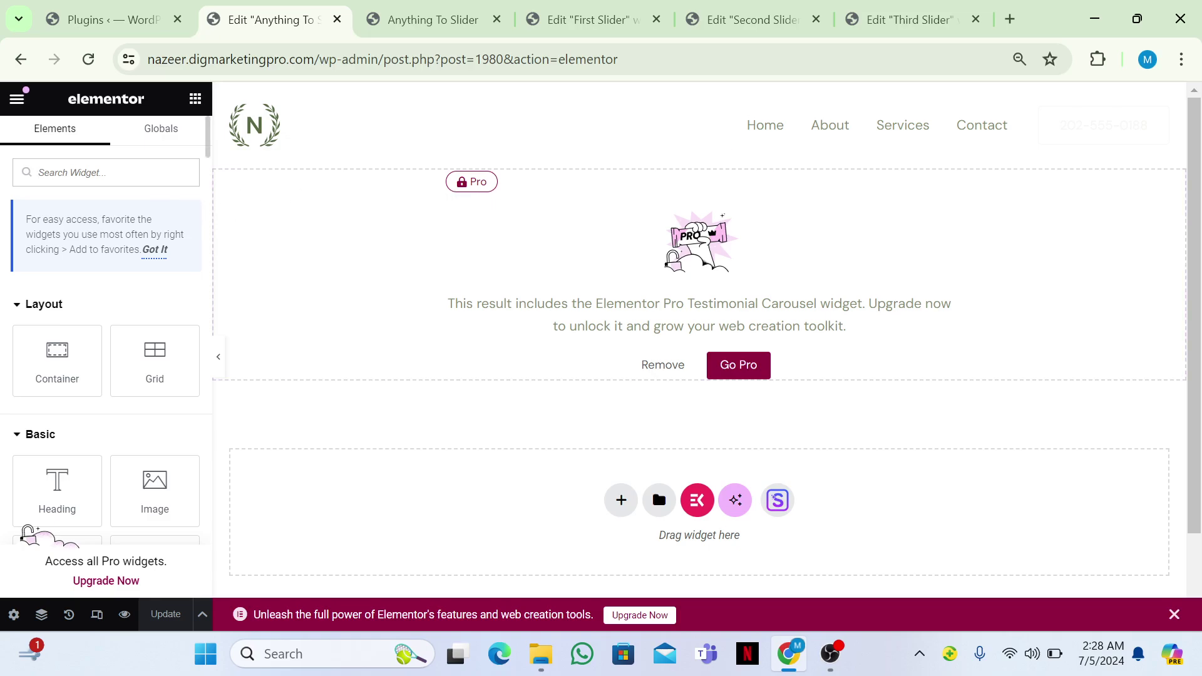
pyautogui.write('tes')
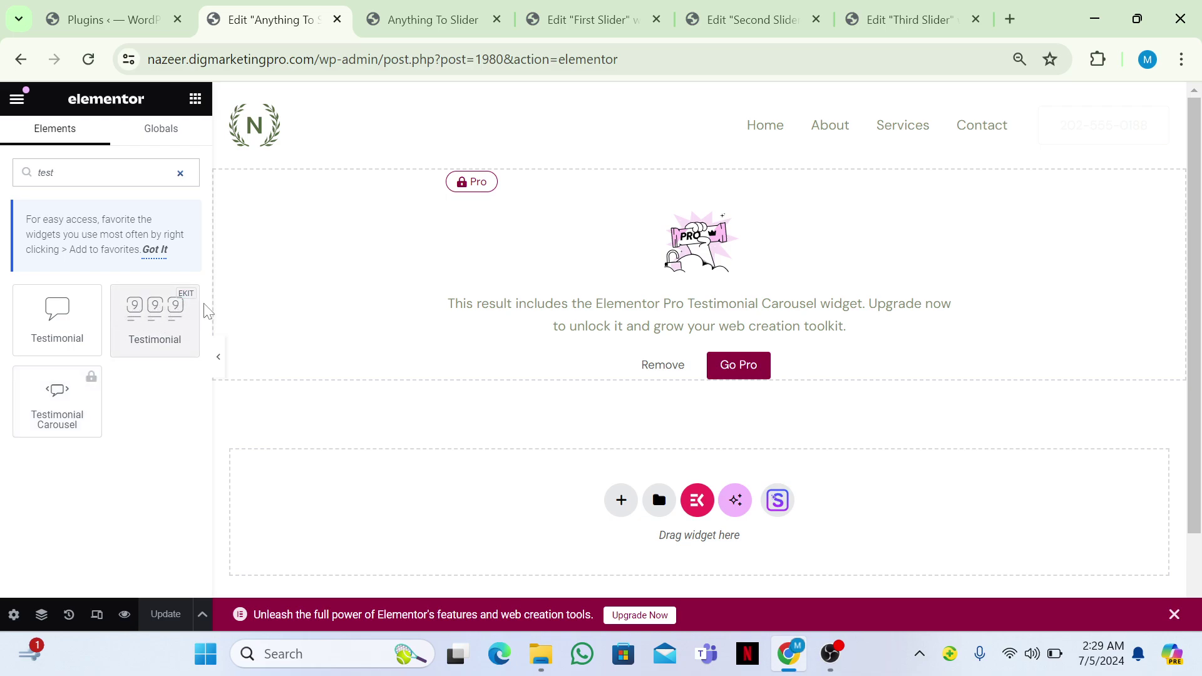
pyautogui.write('t')
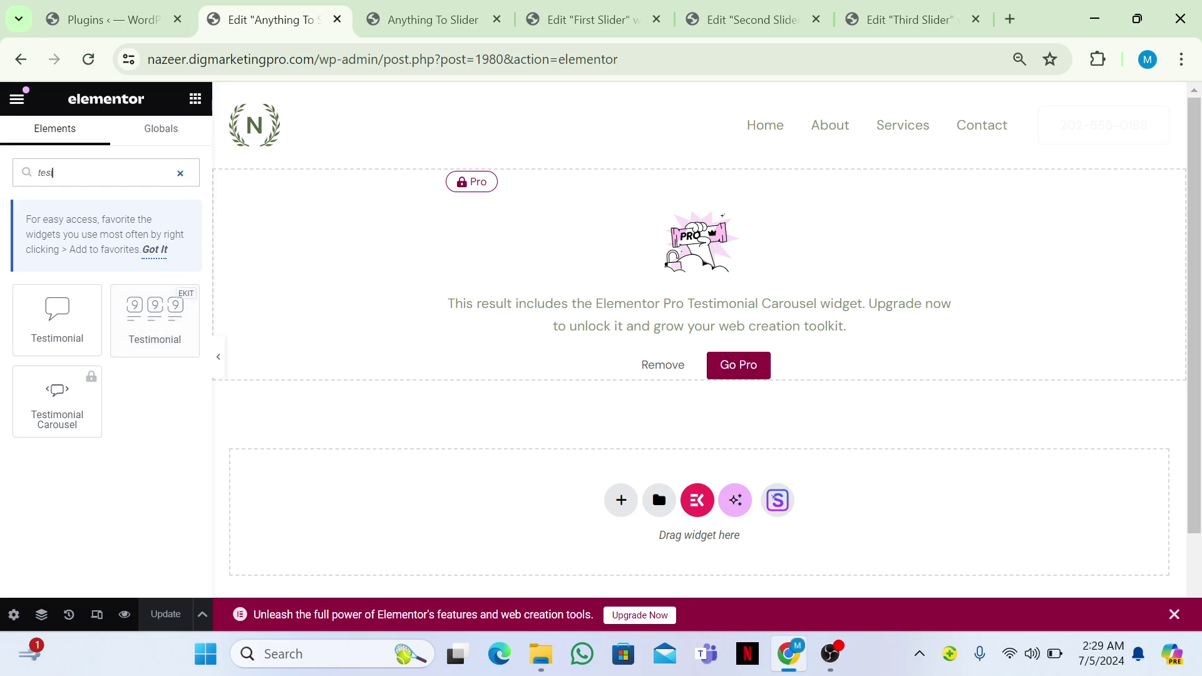
# Step: Open the list of all AE templates and select the shortcode of Slide 2
pyautogui.click(103, 20)
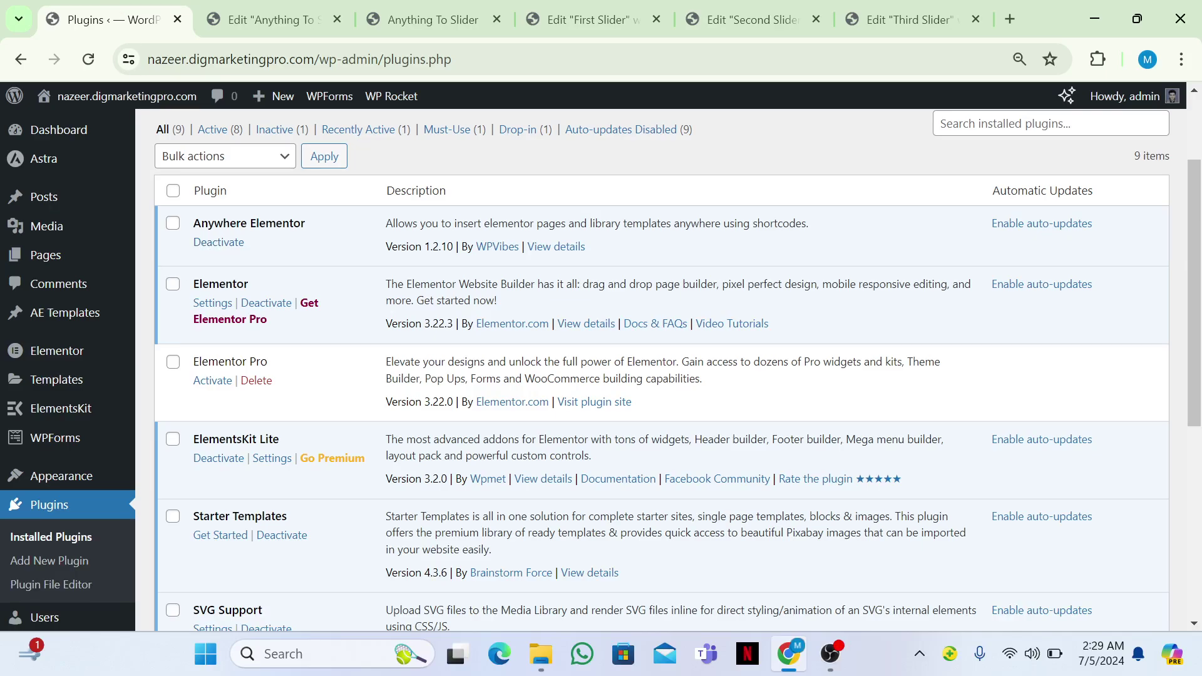
pyautogui.moveTo(94, 313)
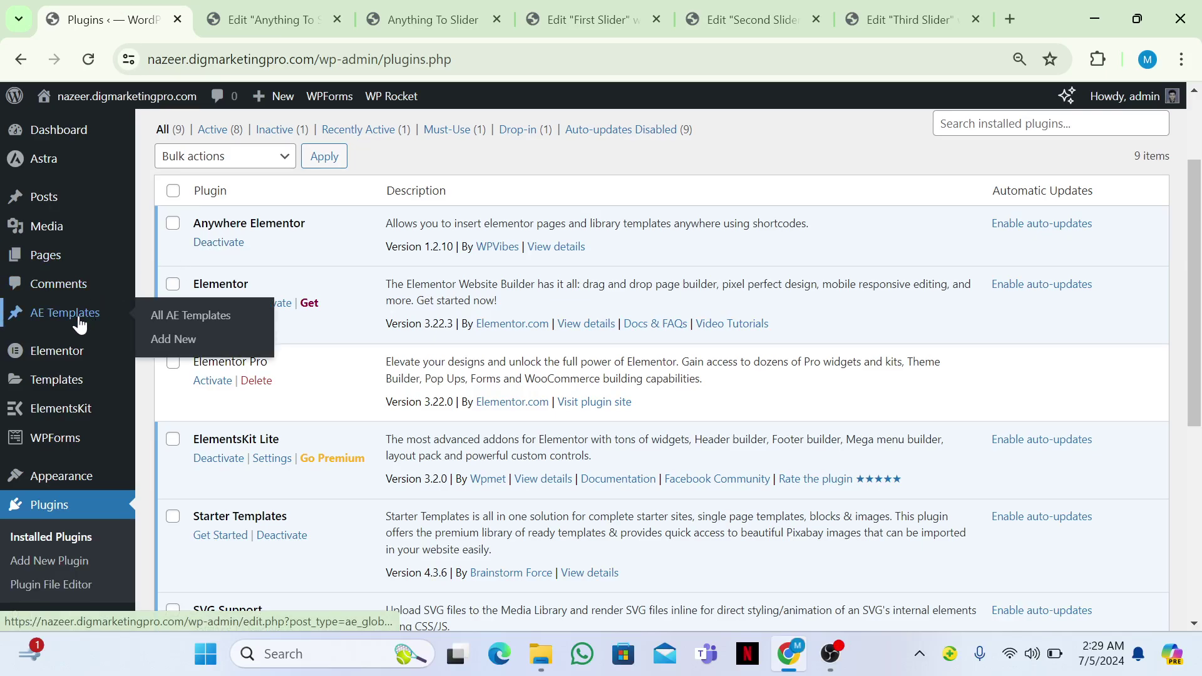
pyautogui.click(164, 317)
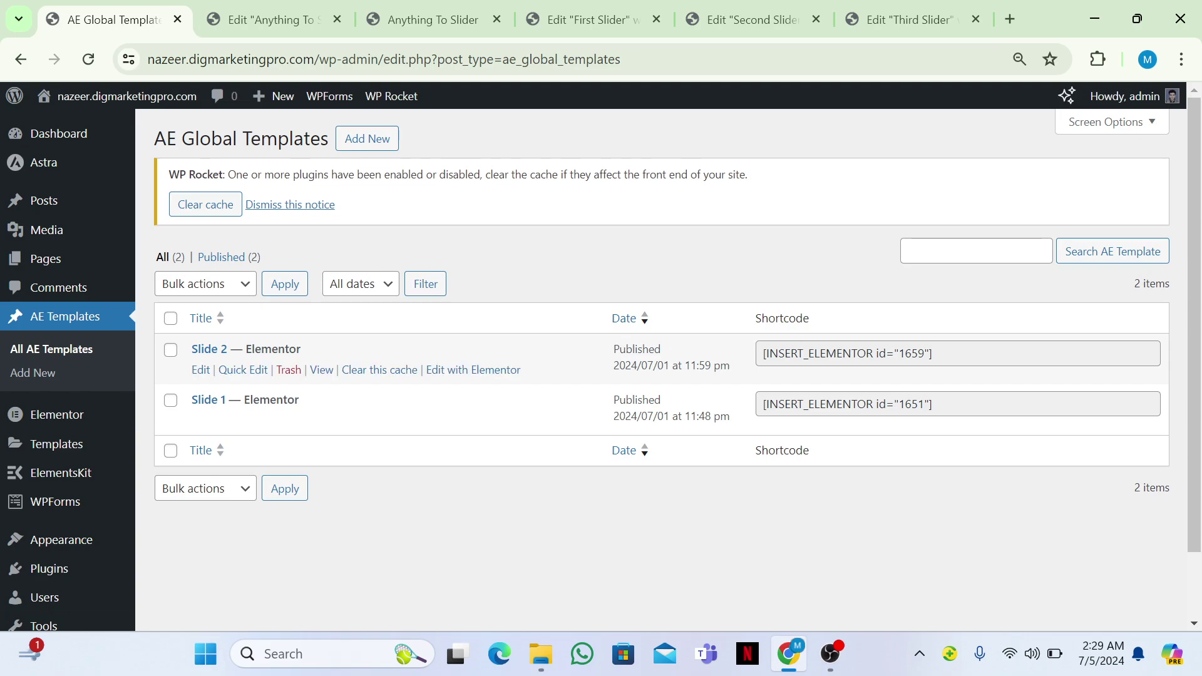
pyautogui.moveTo(933, 353); pyautogui.dragTo(762, 354)
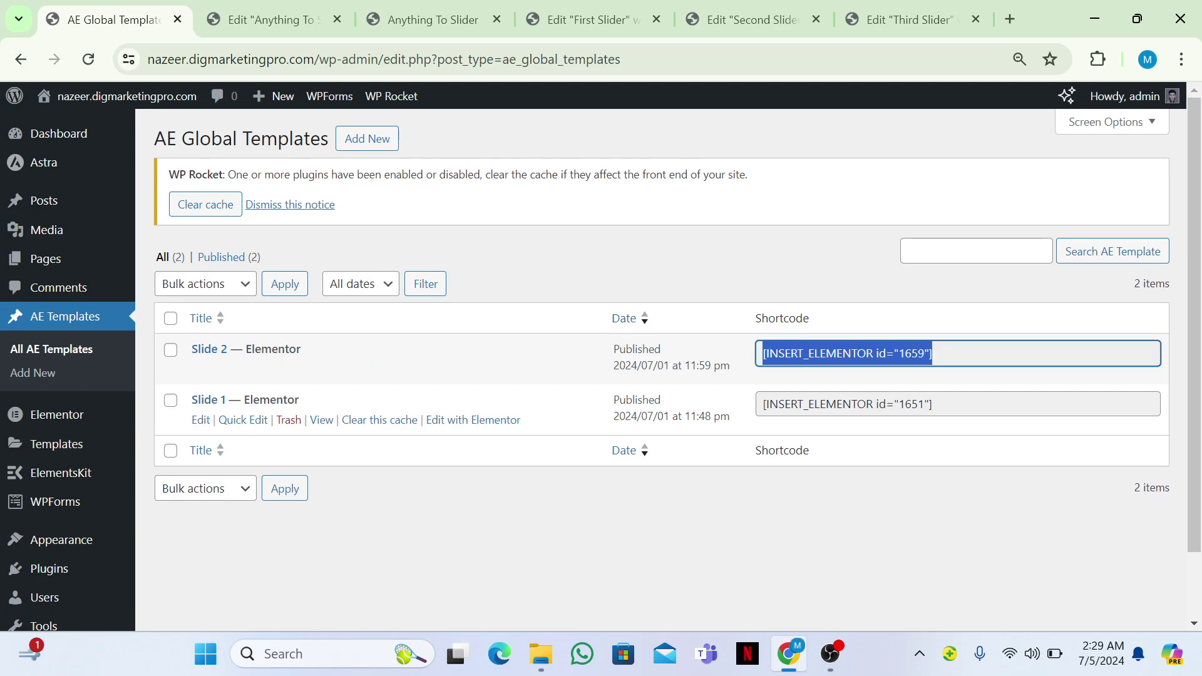
# Step: Look at the Testimonial widgets in the page editor, return to the AE templates list, and dismiss the battery saver notification
pyautogui.click(315, 9)
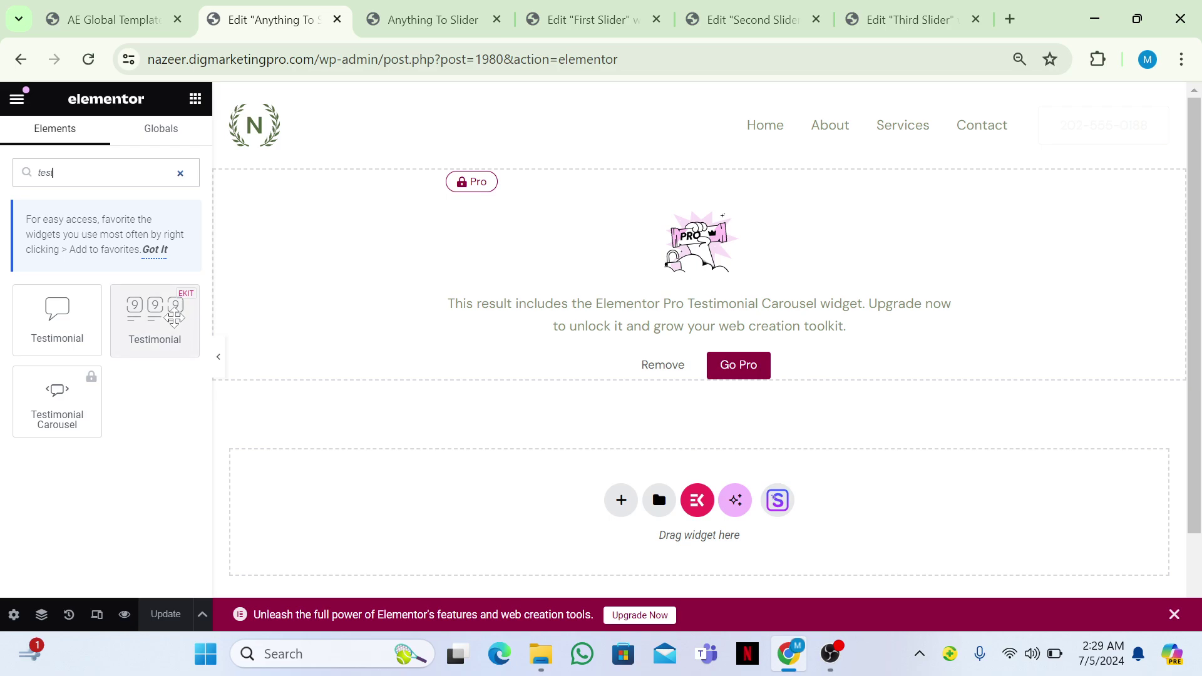
pyautogui.click(109, 11)
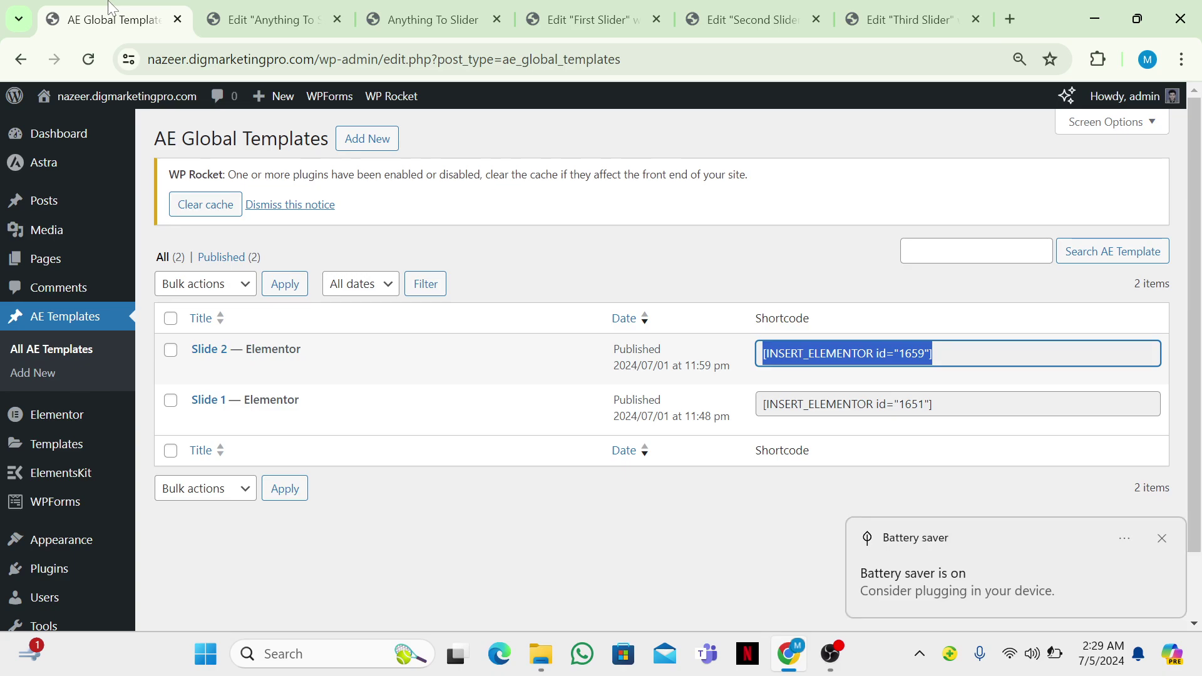
pyautogui.click(1162, 539)
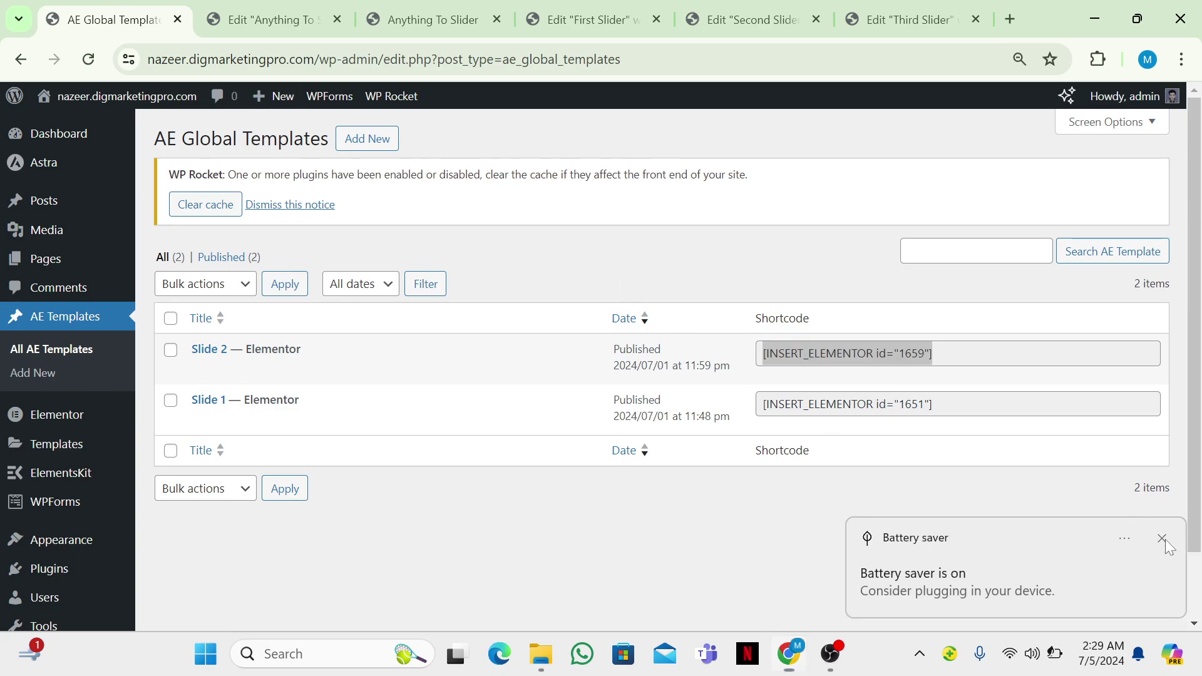